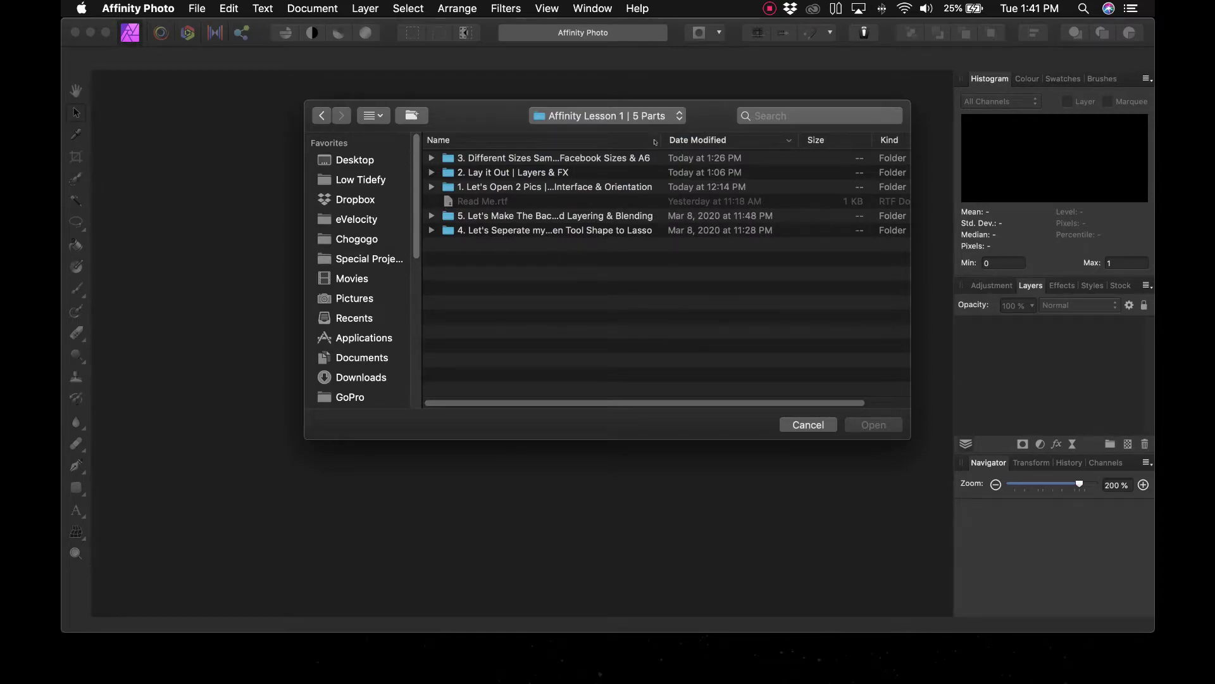
Step: Open Bruce's Strat.afphoto from the "4. Let's Seperate my Guitar | Pen Tool Shape to Lasso" folder
{"action": "mouse_move", "coordinate": [665, 140]}
{"action": "left_mouse_down"}
{"action": "mouse_move", "coordinate": [728, 129]}
{"action": "mouse_move", "coordinate": [696, 155]}
{"action": "mouse_move", "coordinate": [671, 136]}
{"action": "mouse_move", "coordinate": [627, 134]}
{"action": "mouse_move", "coordinate": [685, 129]}
{"action": "left_mouse_up"}
{"action": "scroll", "coordinate": [551, 241], "scroll_direction": "left", "scroll_amount": 2}
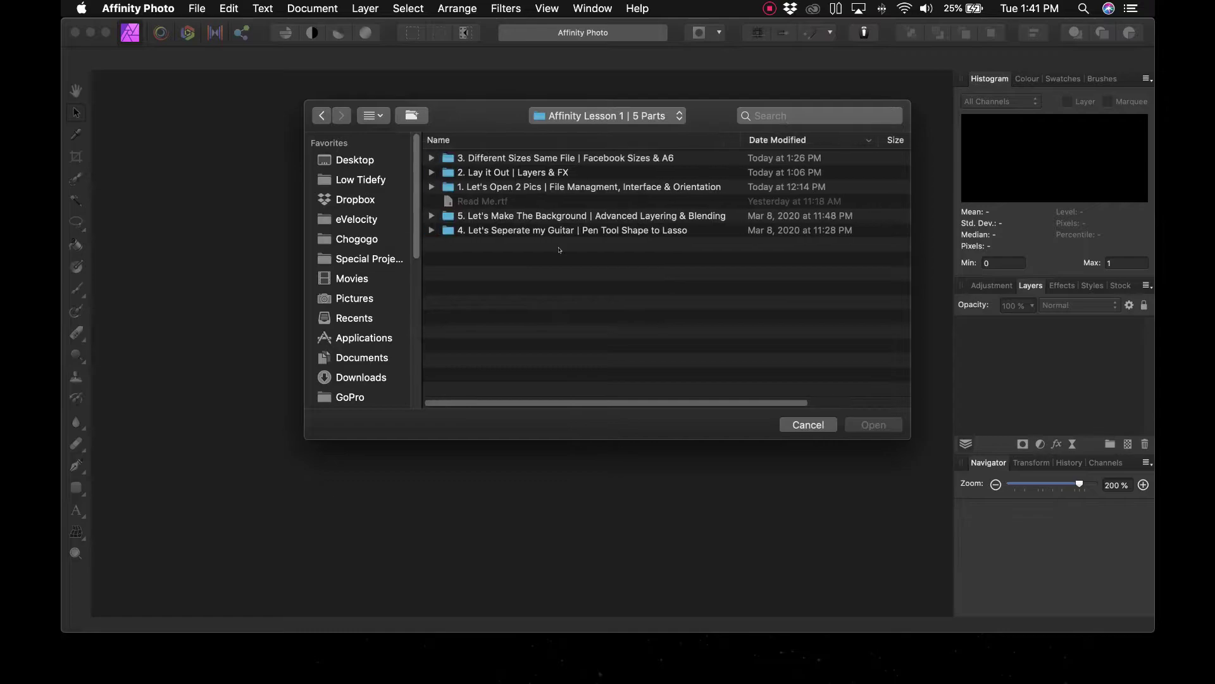
{"action": "left_click", "coordinate": [436, 228]}
{"action": "left_click", "coordinate": [432, 230]}
{"action": "left_click", "coordinate": [500, 244]}
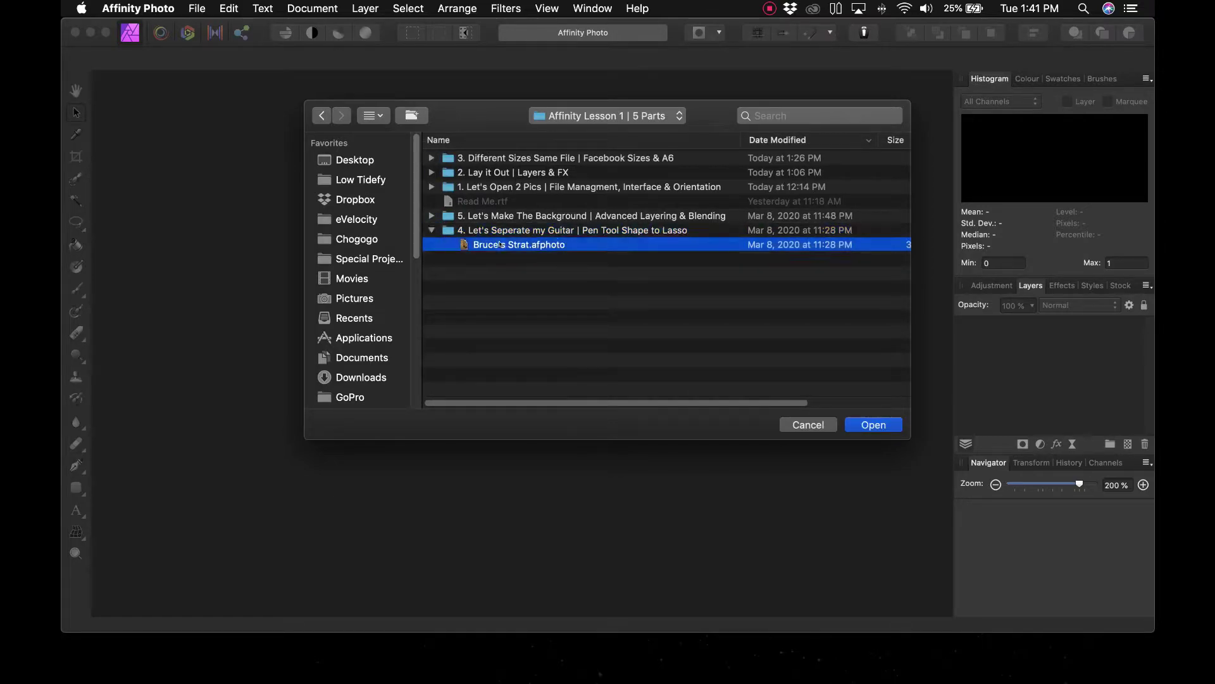
{"action": "left_click", "coordinate": [872, 430]}
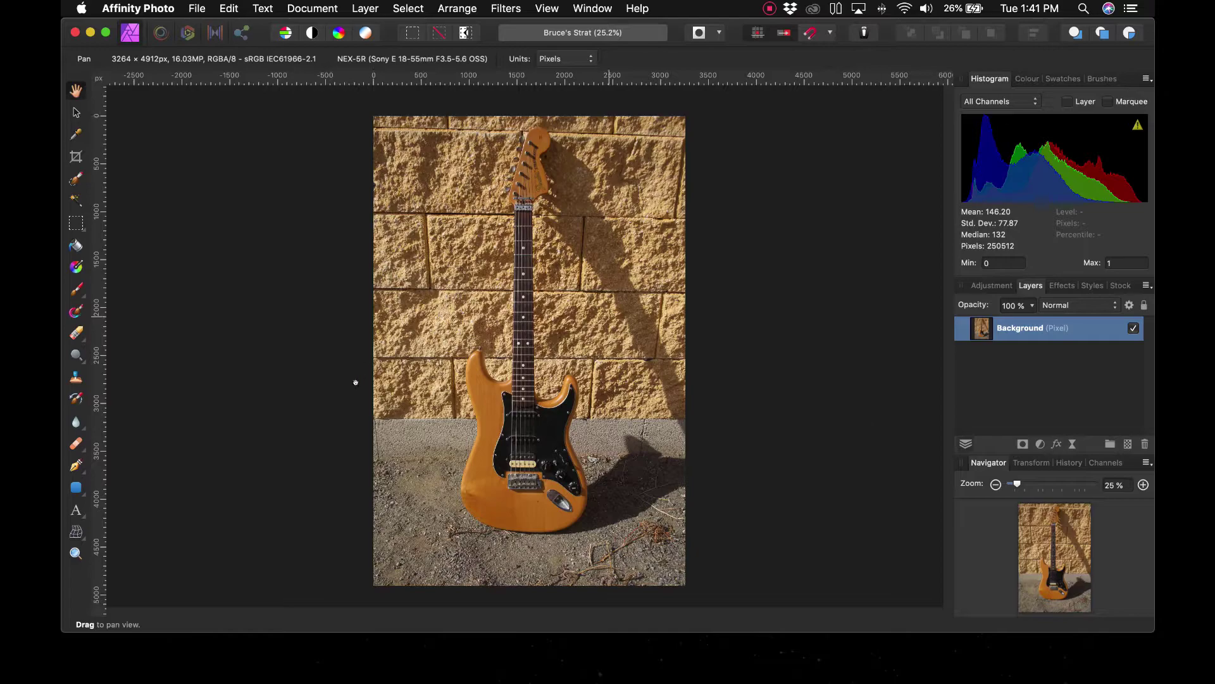
Step: Start a Pen tool curve with a first node on the lower-left edge of the guitar body
{"action": "left_click", "coordinate": [80, 469]}
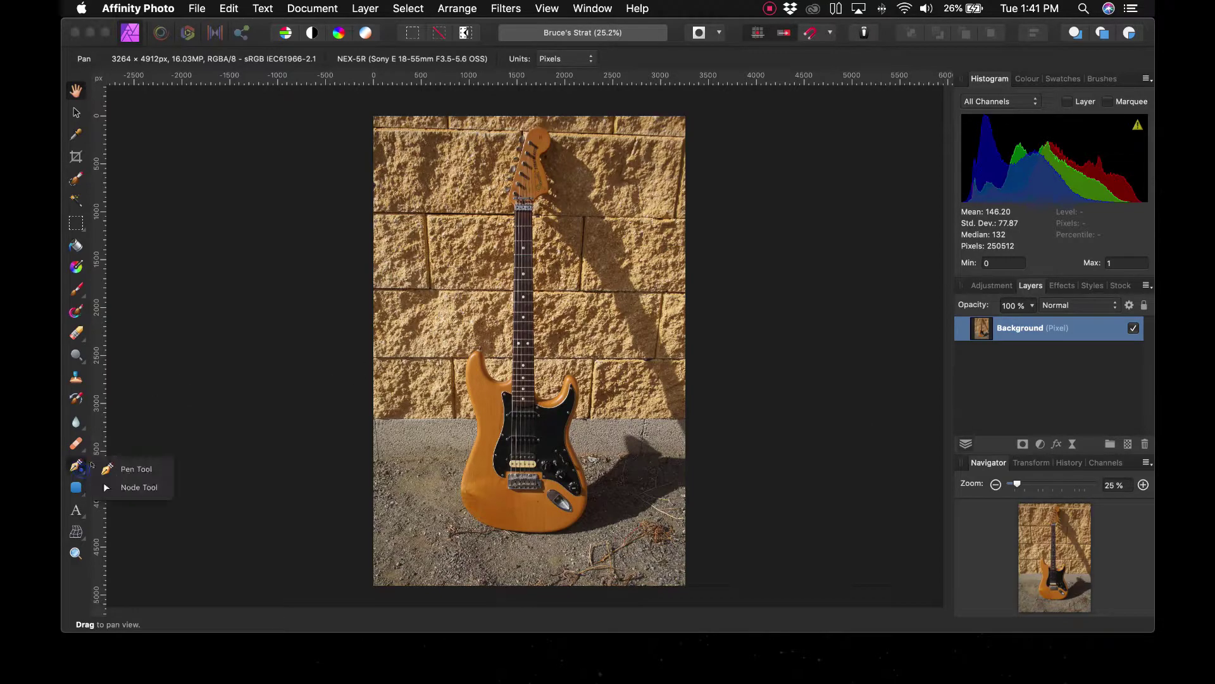
{"action": "left_click", "coordinate": [151, 473]}
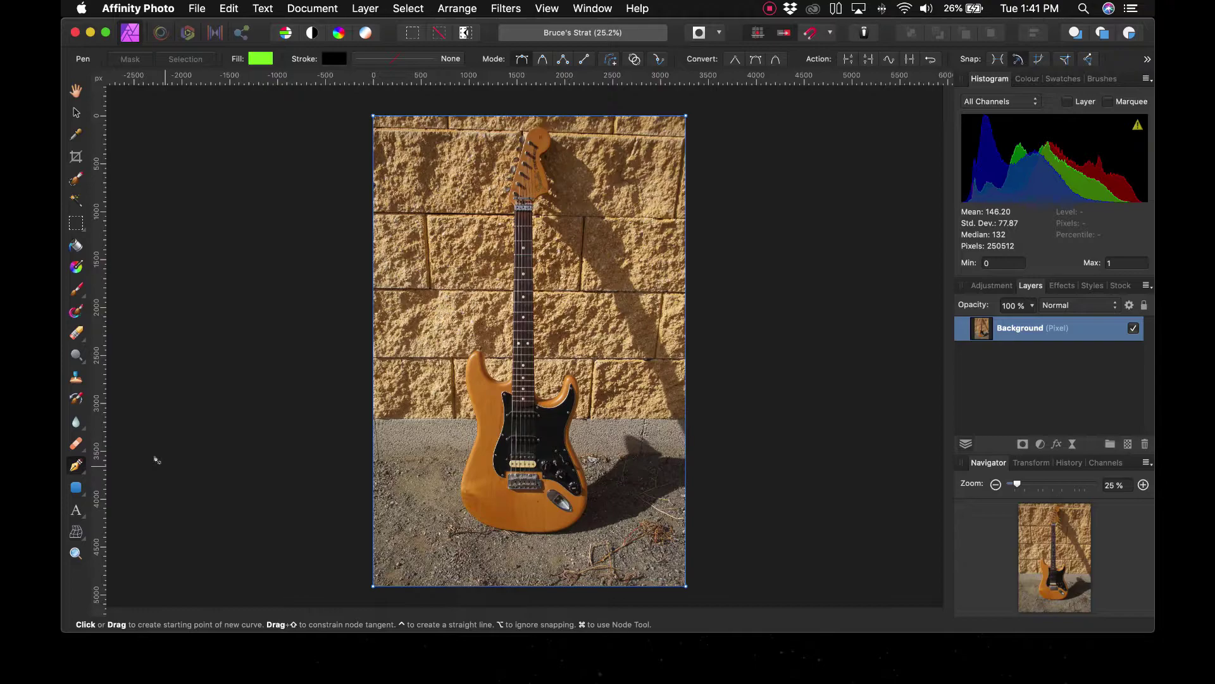
{"action": "key", "text": "super+1"}
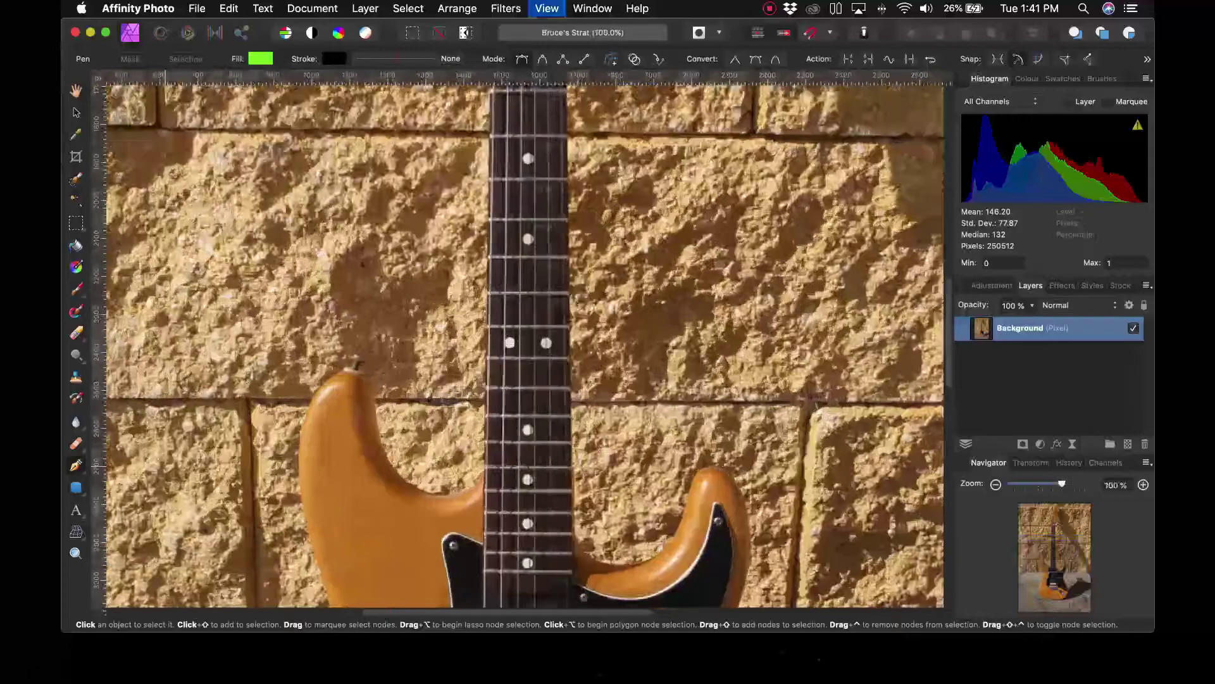
{"action": "scroll", "coordinate": [290, 490], "scroll_direction": "down", "scroll_amount": 15}
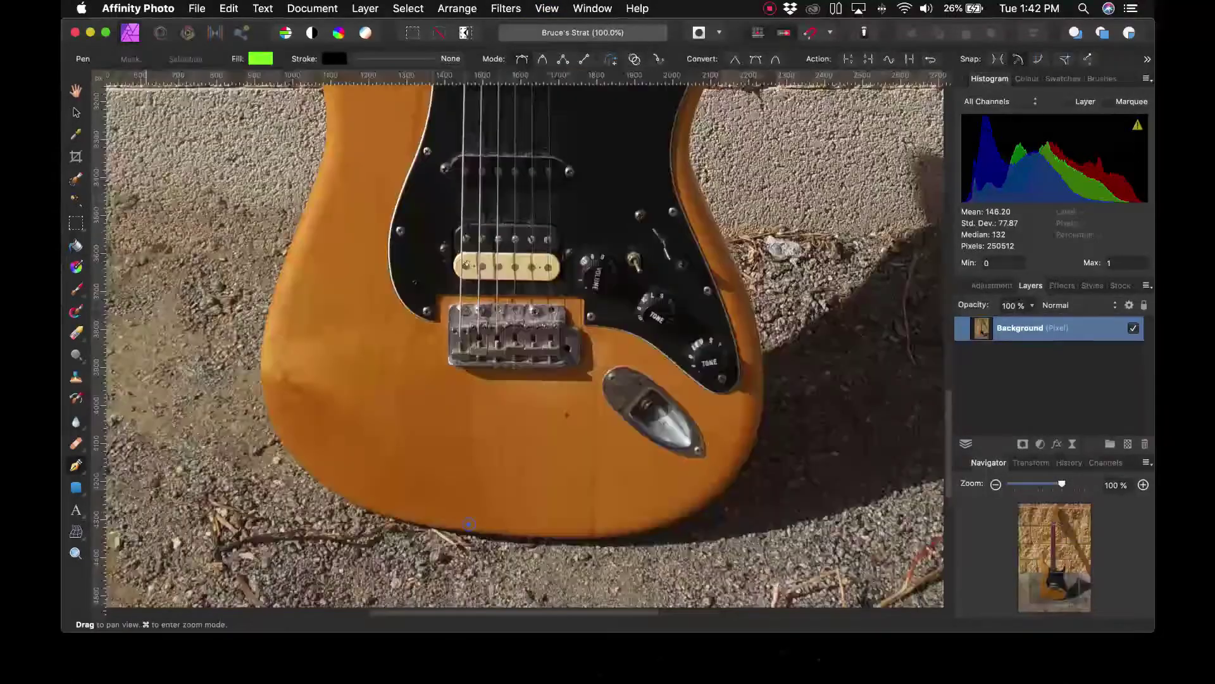
{"action": "key", "text": "super+2"}
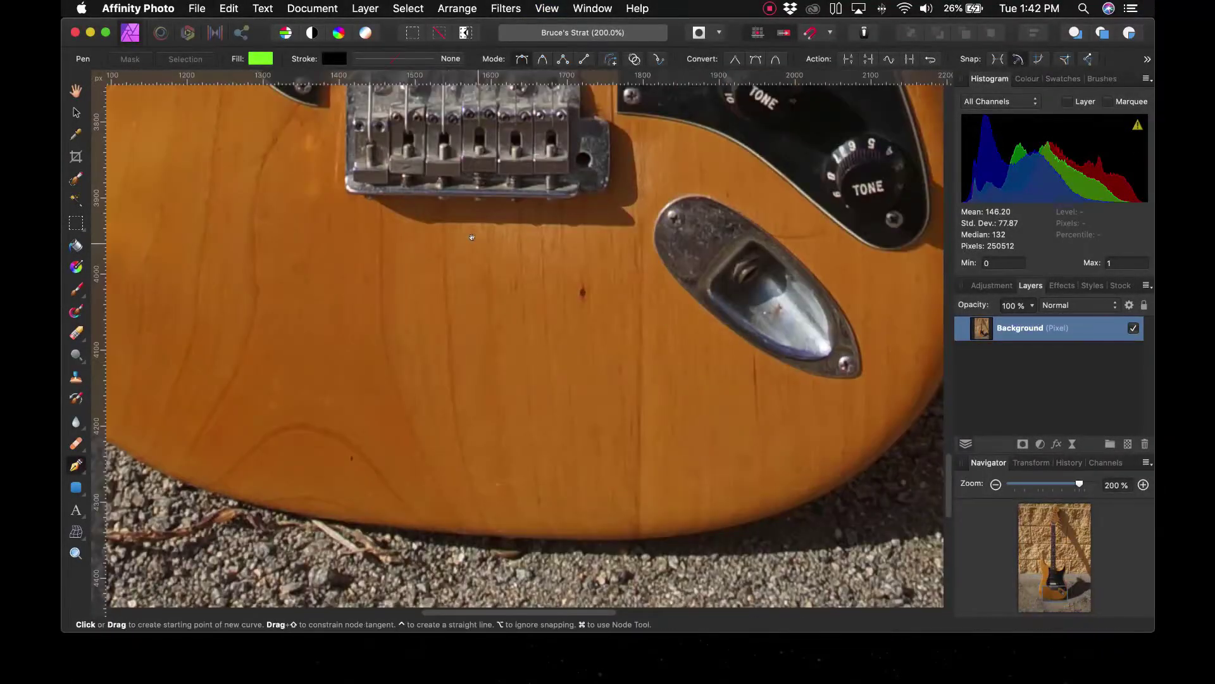
{"action": "scroll", "coordinate": [598, 286], "scroll_direction": "left", "scroll_amount": 5}
{"action": "scroll", "coordinate": [598, 285], "scroll_direction": "down", "scroll_amount": 2}
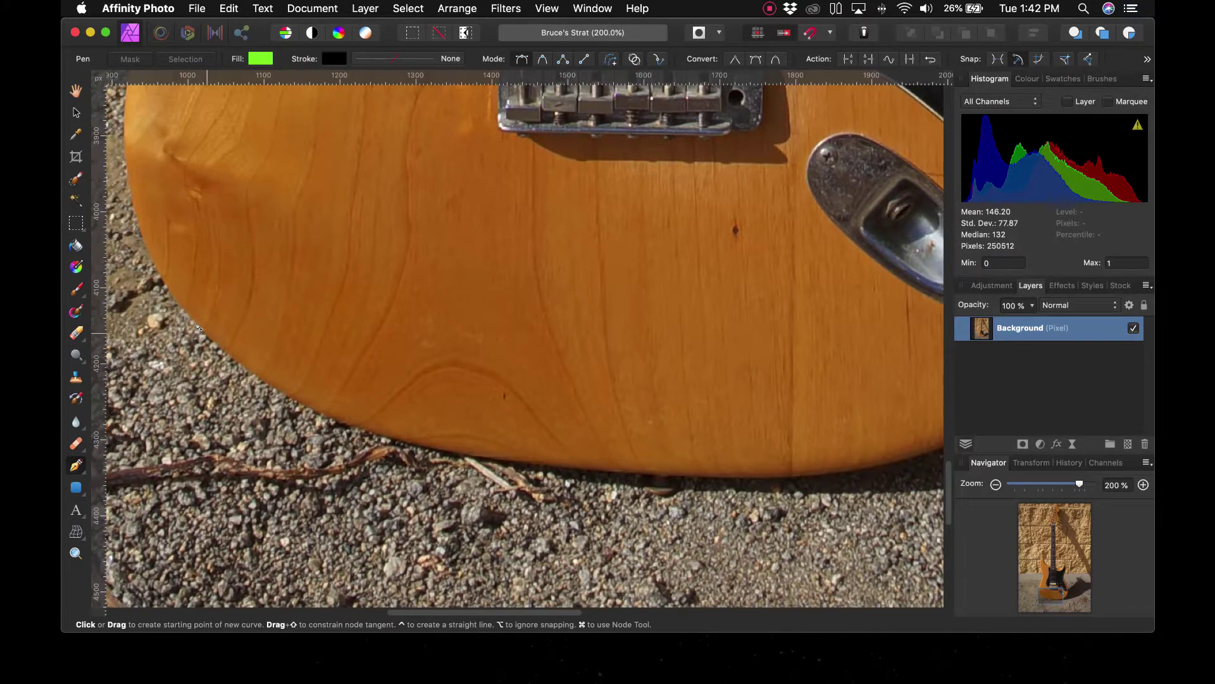
{"action": "left_click", "coordinate": [383, 436]}
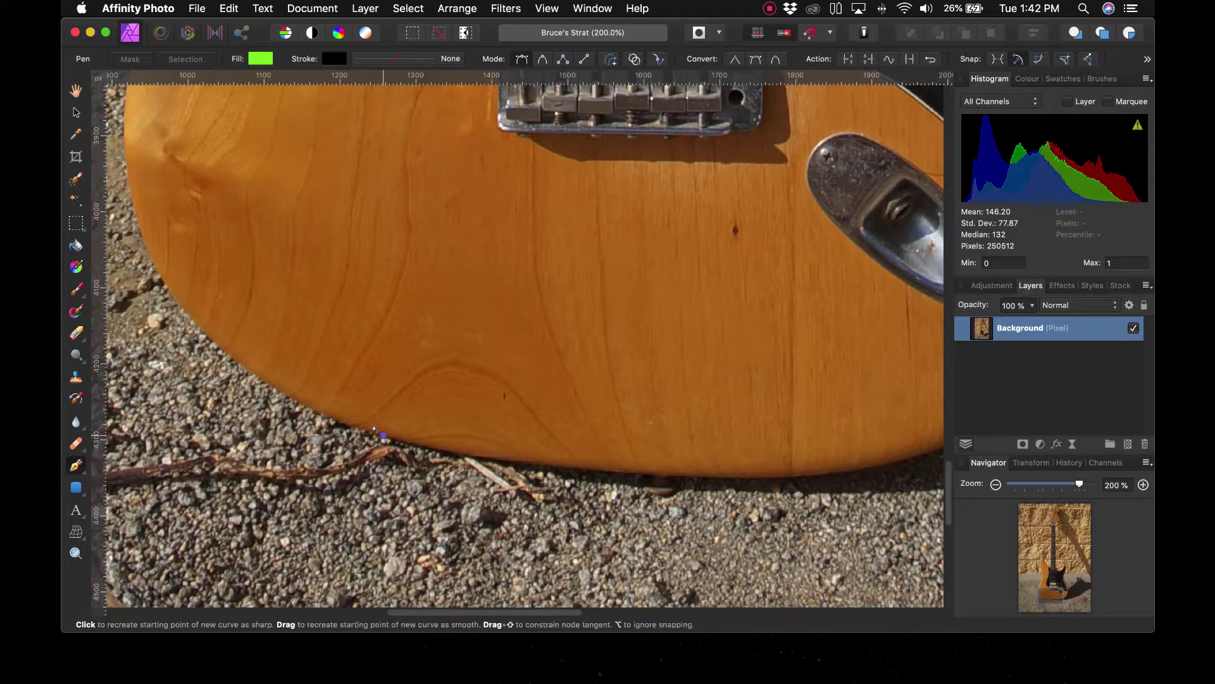
Step: Extend the curve with smooth nodes along the bottom edge and around the lower-right corner of the guitar body
{"action": "scroll", "coordinate": [412, 393], "scroll_direction": "down", "scroll_amount": 3}
{"action": "scroll", "coordinate": [412, 392], "scroll_direction": "right", "scroll_amount": 4}
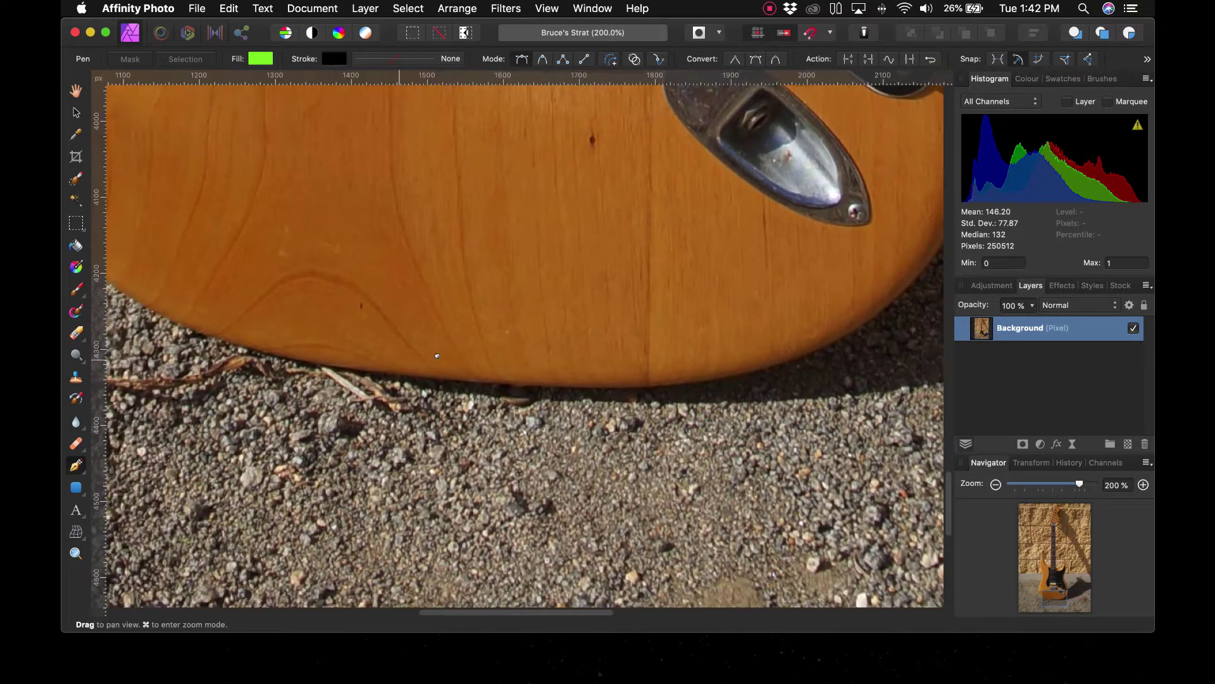
{"action": "left_click_drag", "start_coordinate": [436, 356], "coordinate": [476, 351]}
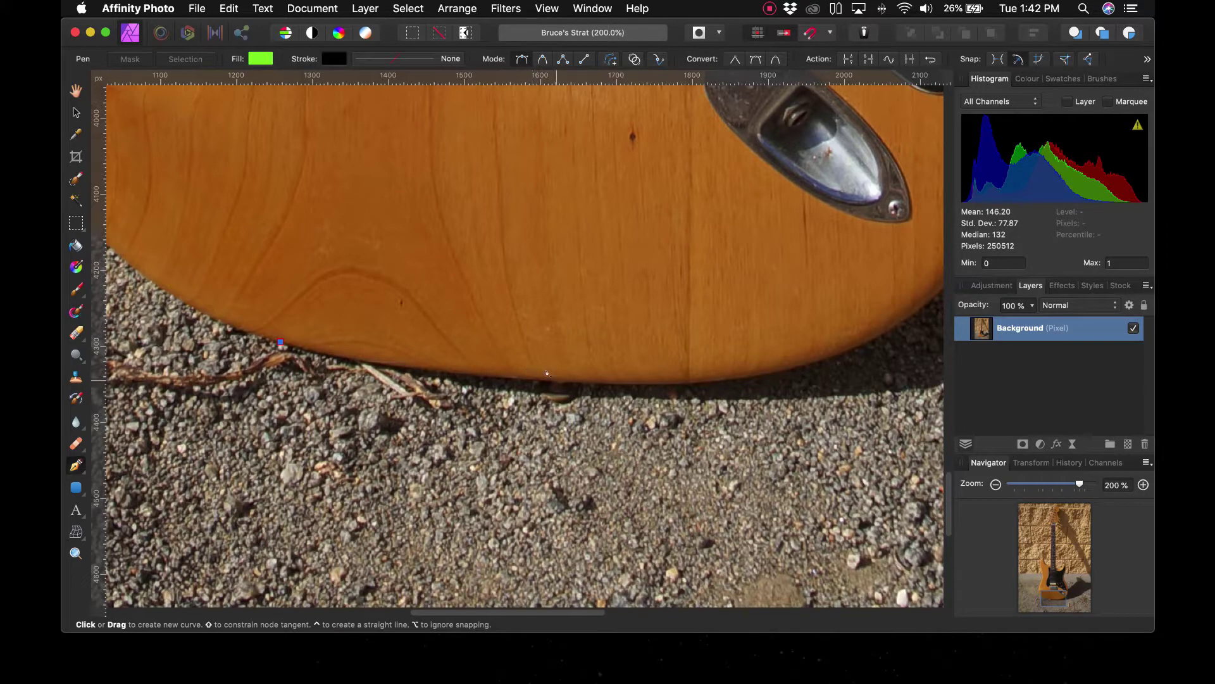
{"action": "left_click_drag", "start_coordinate": [558, 382], "coordinate": [699, 377]}
{"action": "key", "text": "Return"}
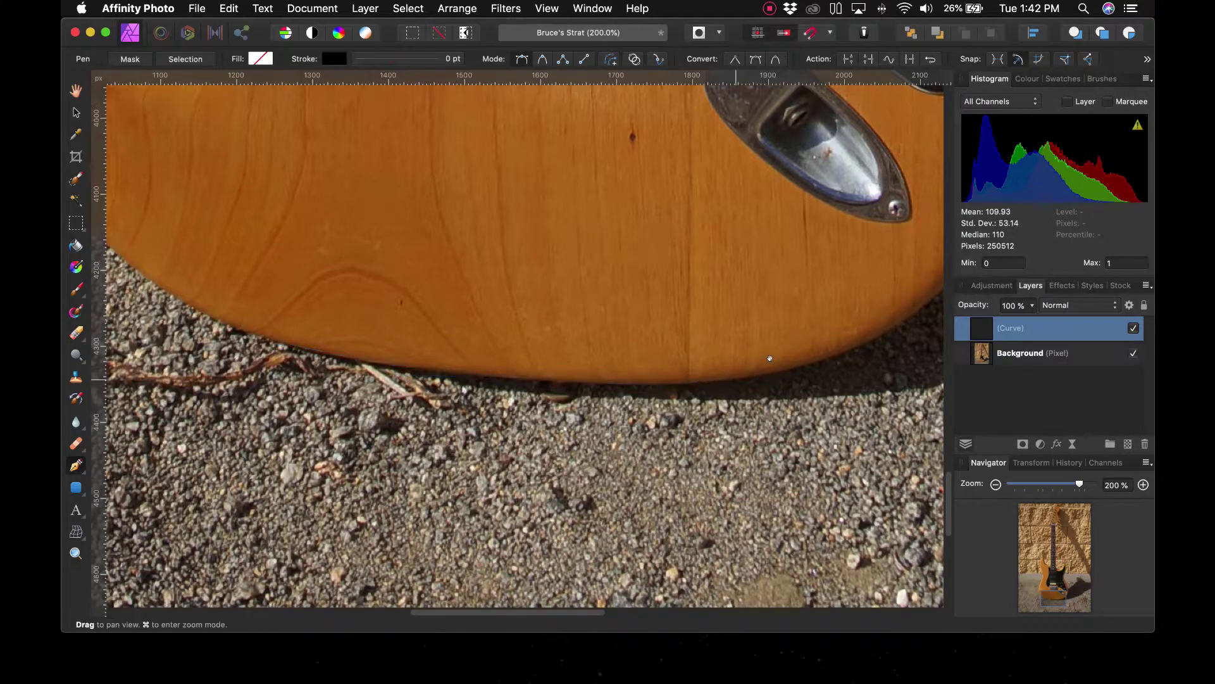
{"action": "left_click_drag", "start_coordinate": [899, 335], "coordinate": [651, 378]}
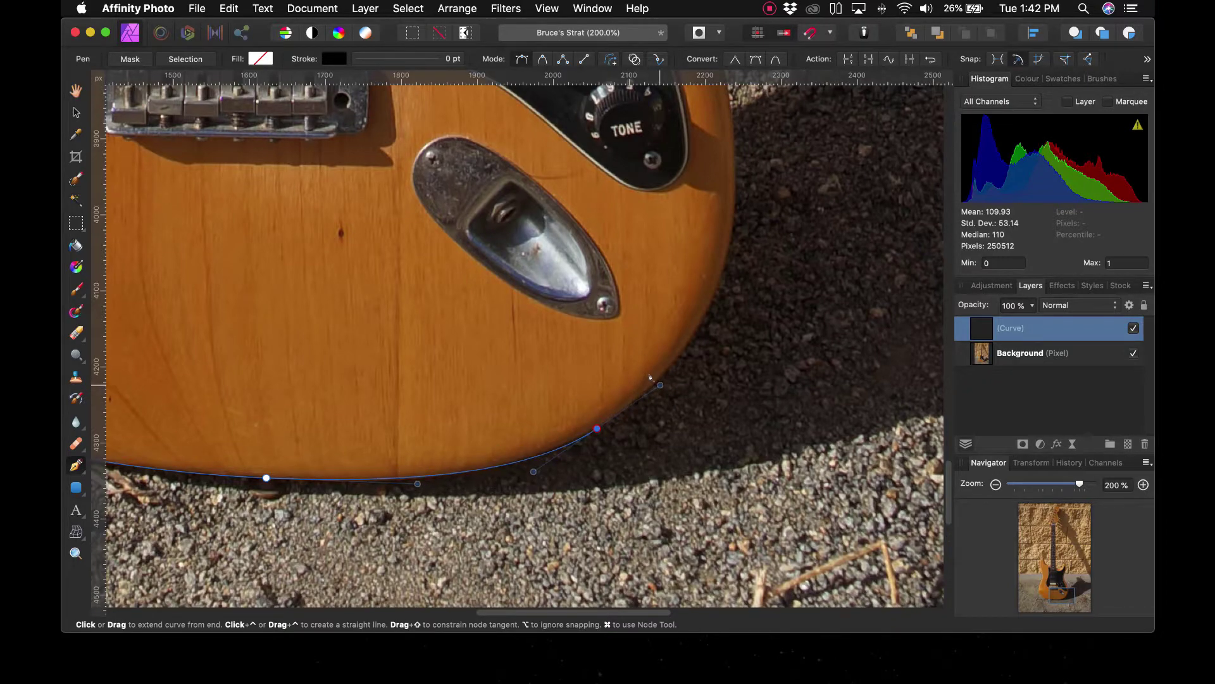
{"action": "left_click", "coordinate": [723, 269]}
{"action": "left_click_drag", "start_coordinate": [714, 261], "coordinate": [730, 203]}
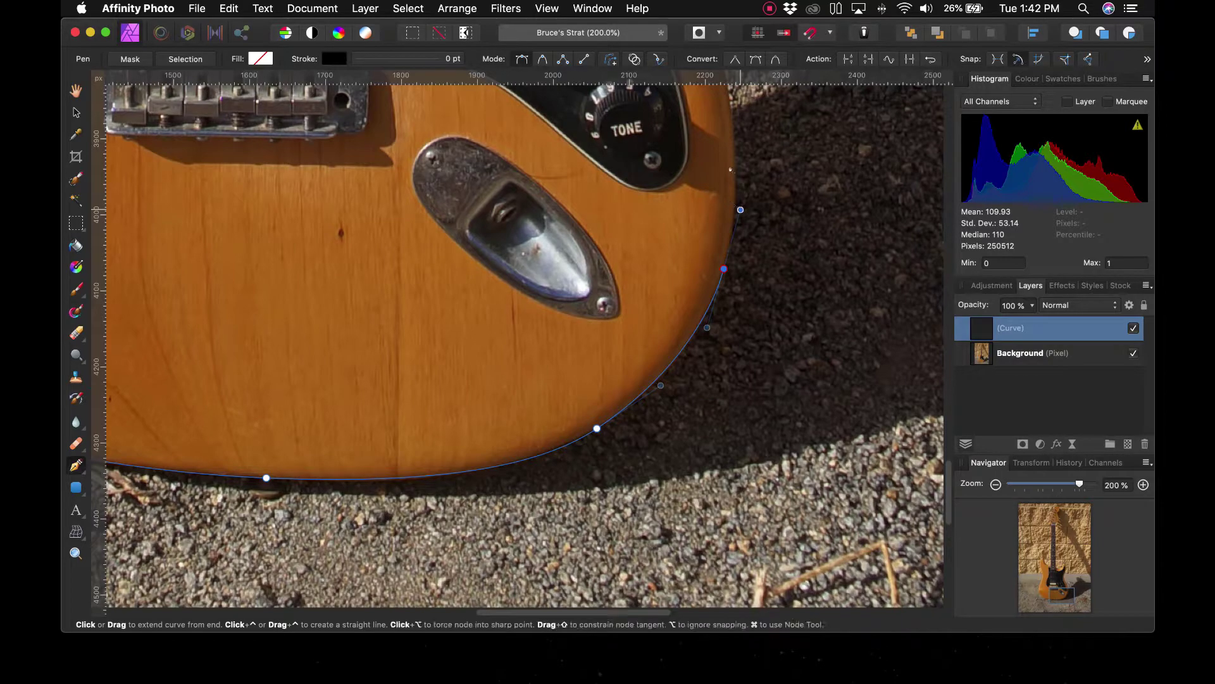
Step: Continue the outline with smooth nodes up the right side of the guitar body to its waist
{"action": "scroll", "coordinate": [731, 203], "scroll_direction": "up", "scroll_amount": 6}
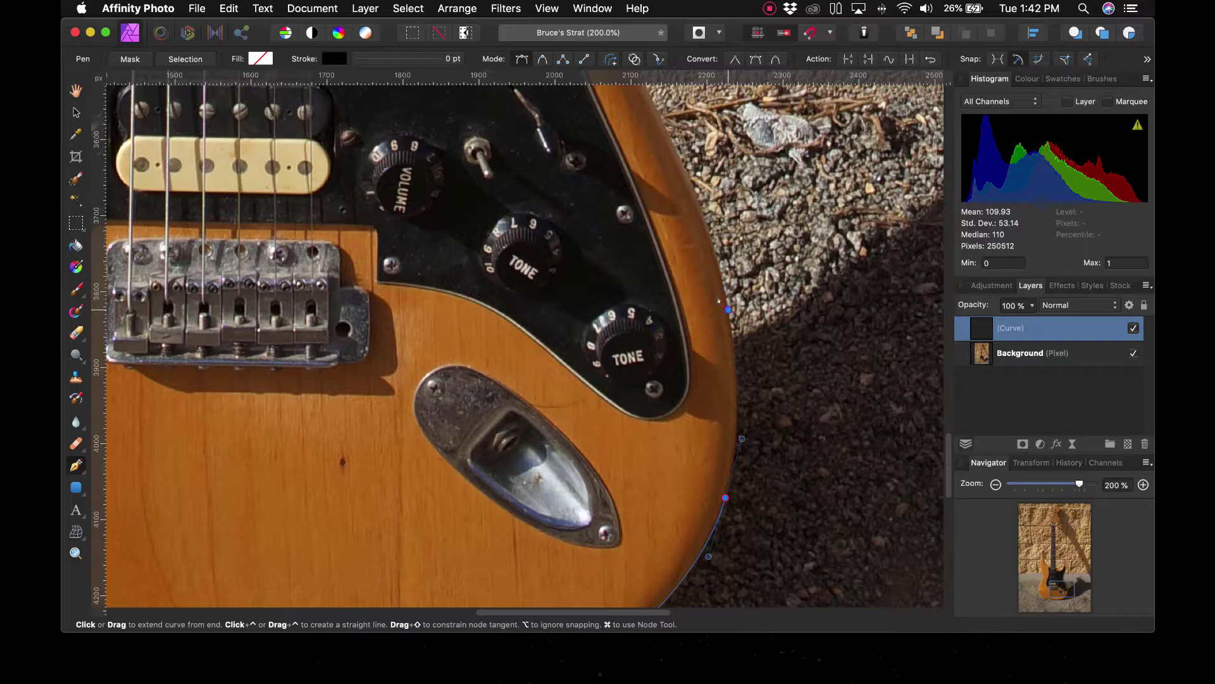
{"action": "left_click_drag", "start_coordinate": [728, 310], "coordinate": [719, 265]}
{"action": "scroll", "coordinate": [709, 257], "scroll_direction": "up", "scroll_amount": 5}
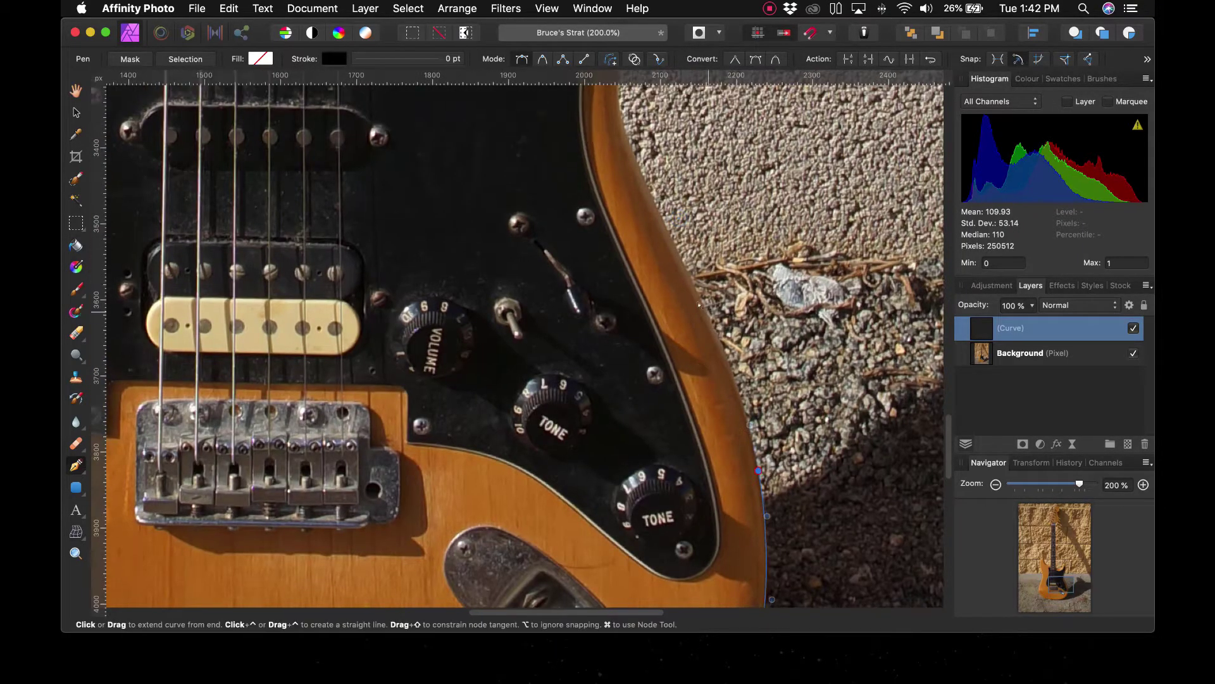
{"action": "left_click_drag", "start_coordinate": [705, 307], "coordinate": [675, 254]}
{"action": "scroll", "coordinate": [675, 252], "scroll_direction": "up", "scroll_amount": 5}
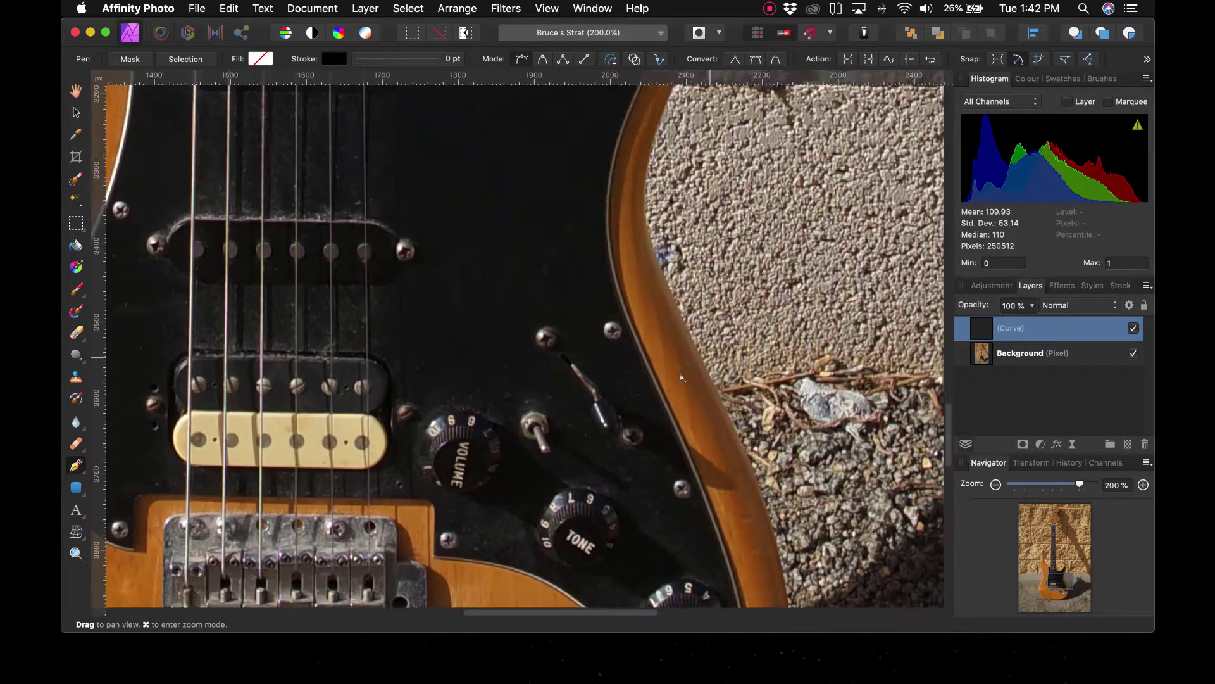
{"action": "left_click_drag", "start_coordinate": [691, 350], "coordinate": [668, 314]}
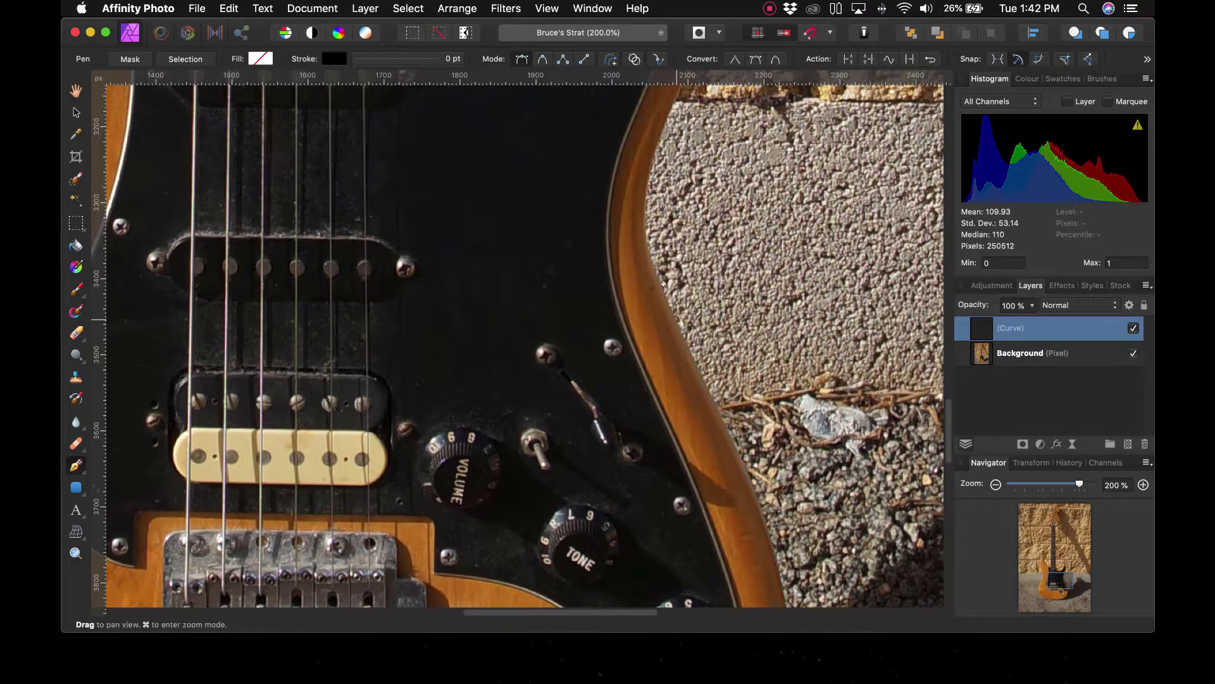
{"action": "left_click_drag", "start_coordinate": [649, 244], "coordinate": [609, 320]}
Step: Trace the right edge of the body from the waist up to the outer side of the right horn
{"action": "key", "text": "super+equal"}
{"action": "key", "text": "super+equal"}
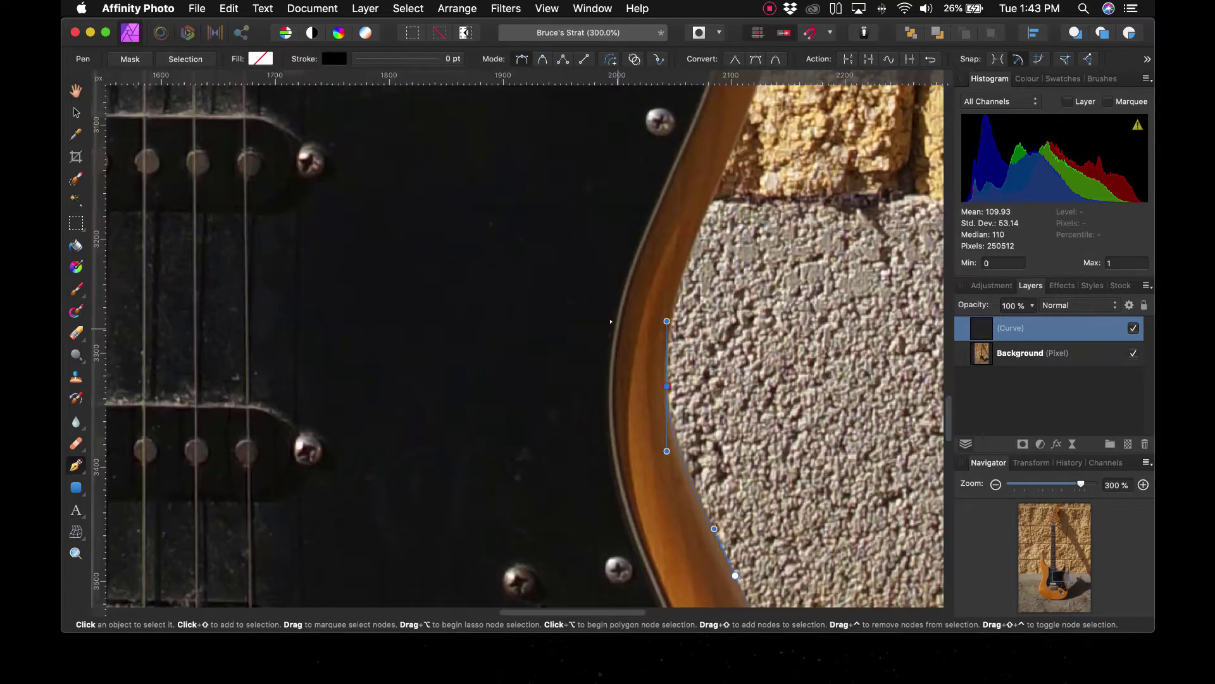
{"action": "key", "text": "super+minus"}
{"action": "key", "text": "super+minus"}
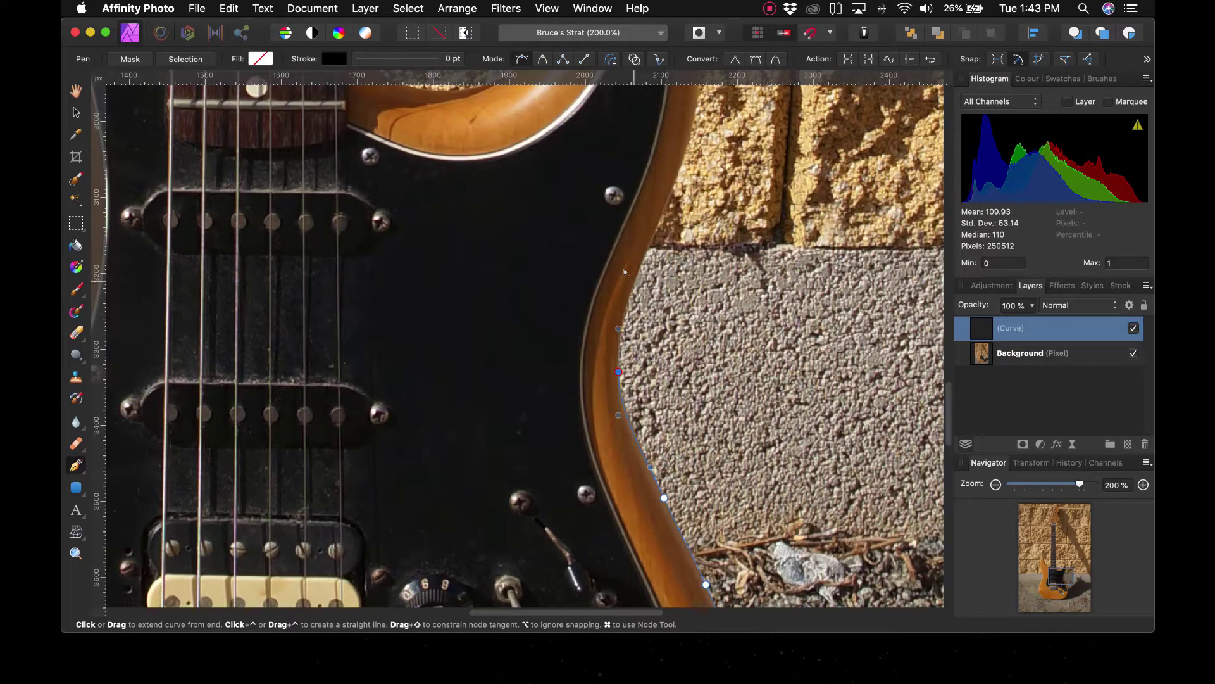
{"action": "left_click_drag", "start_coordinate": [637, 278], "coordinate": [586, 350]}
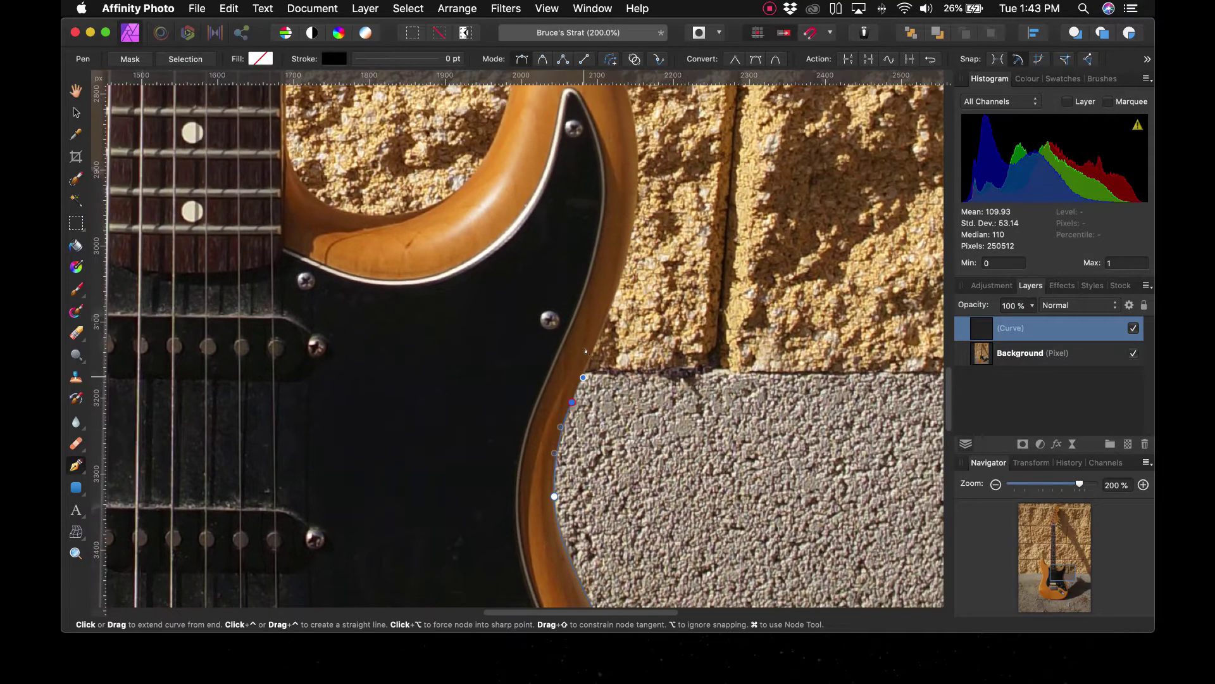
{"action": "left_click_drag", "start_coordinate": [615, 295], "coordinate": [590, 425]}
{"action": "left_click", "coordinate": [606, 351]}
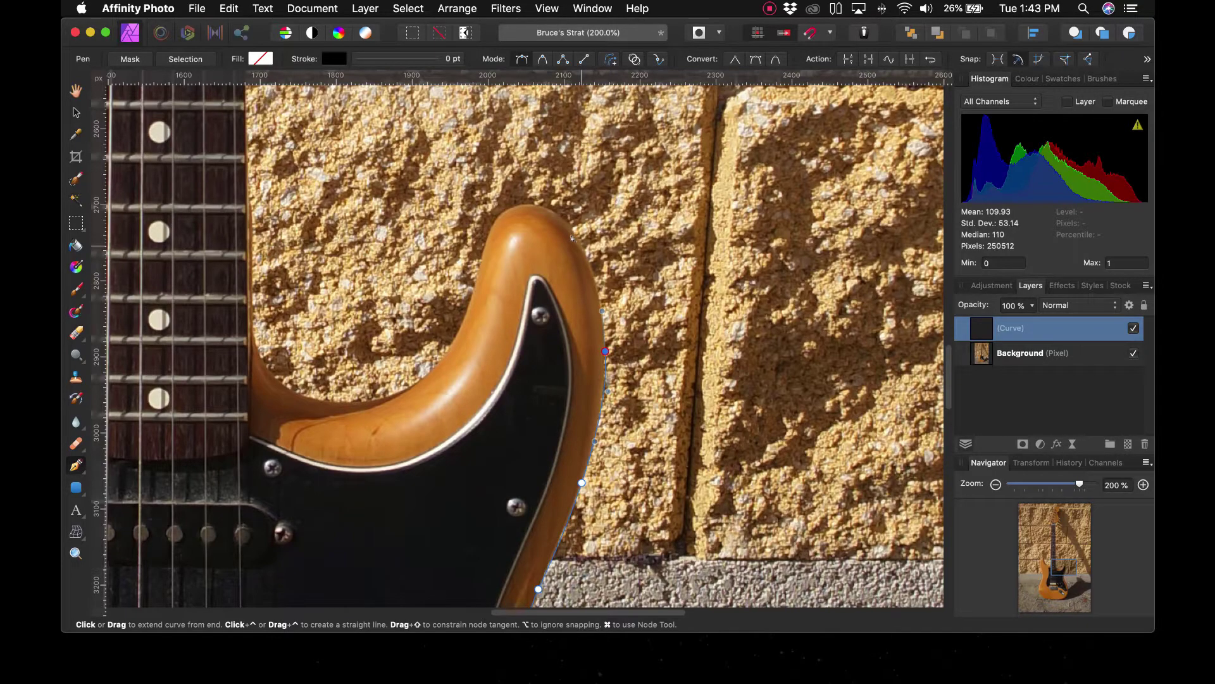
Step: Trace around the tip of the right horn and down its inner edge to the bottom of the cutaway
{"action": "left_click_drag", "start_coordinate": [582, 245], "coordinate": [566, 215]}
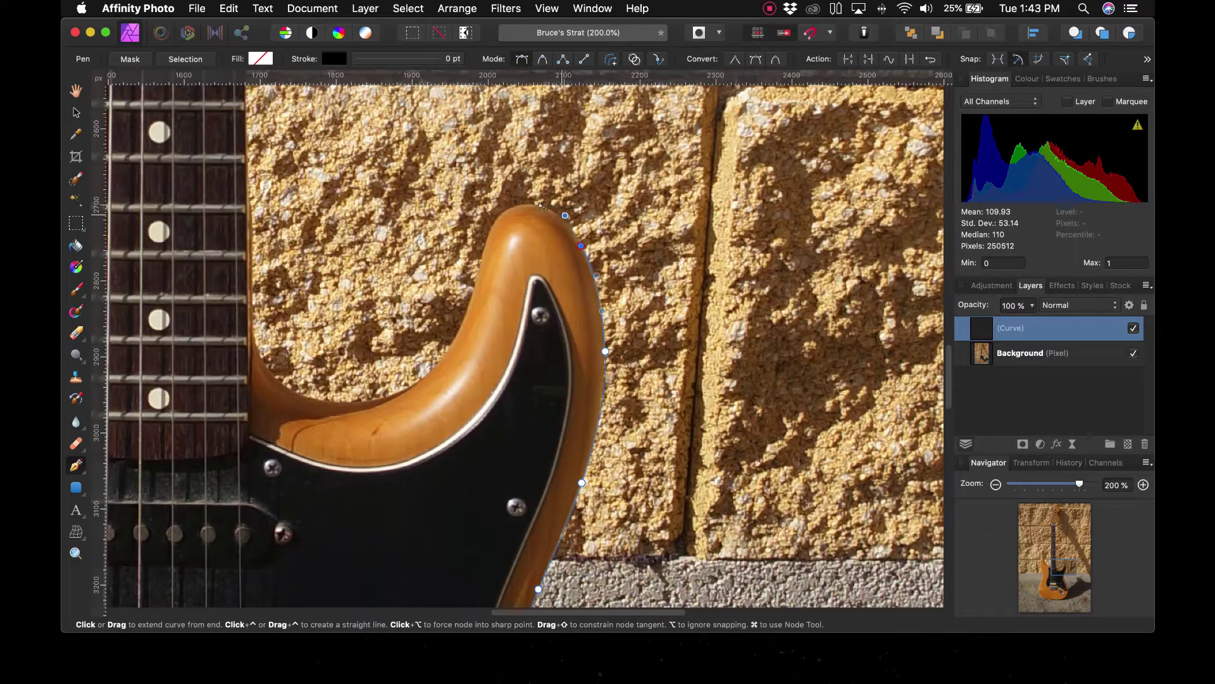
{"action": "left_click_drag", "start_coordinate": [525, 205], "coordinate": [507, 206]}
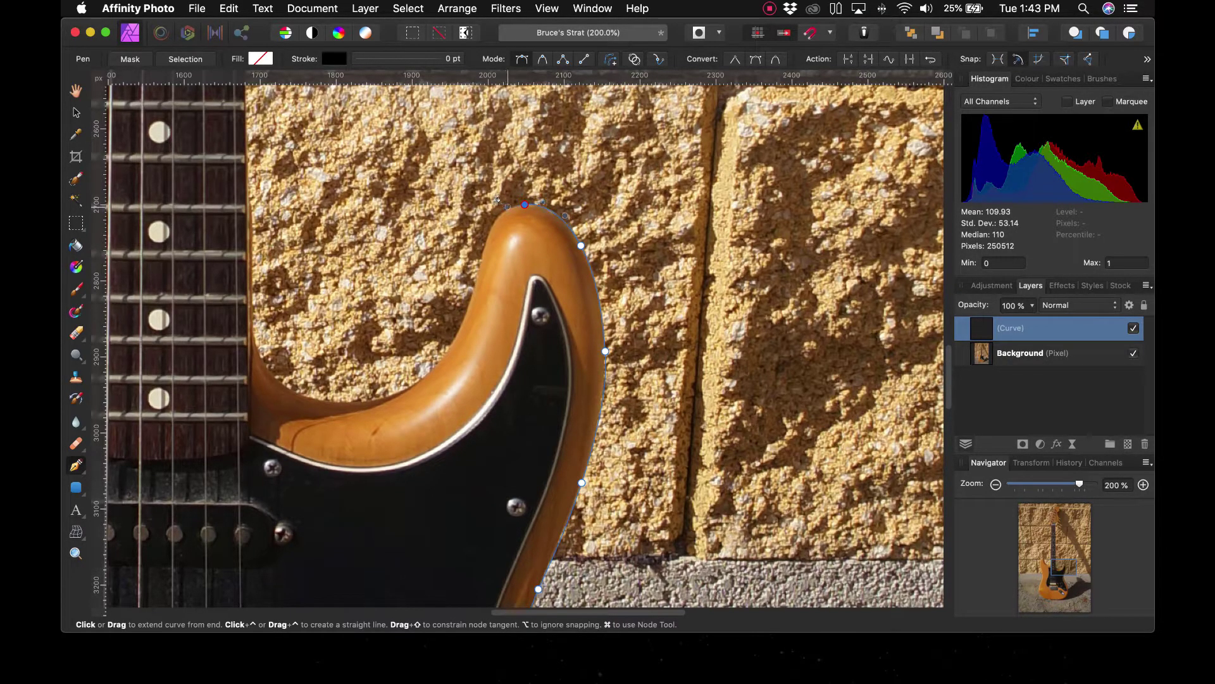
{"action": "left_click", "coordinate": [488, 240]}
{"action": "left_click_drag", "start_coordinate": [485, 245], "coordinate": [454, 309]}
{"action": "left_click_drag", "start_coordinate": [425, 375], "coordinate": [393, 384]}
{"action": "left_click_drag", "start_coordinate": [339, 401], "coordinate": [301, 397]}
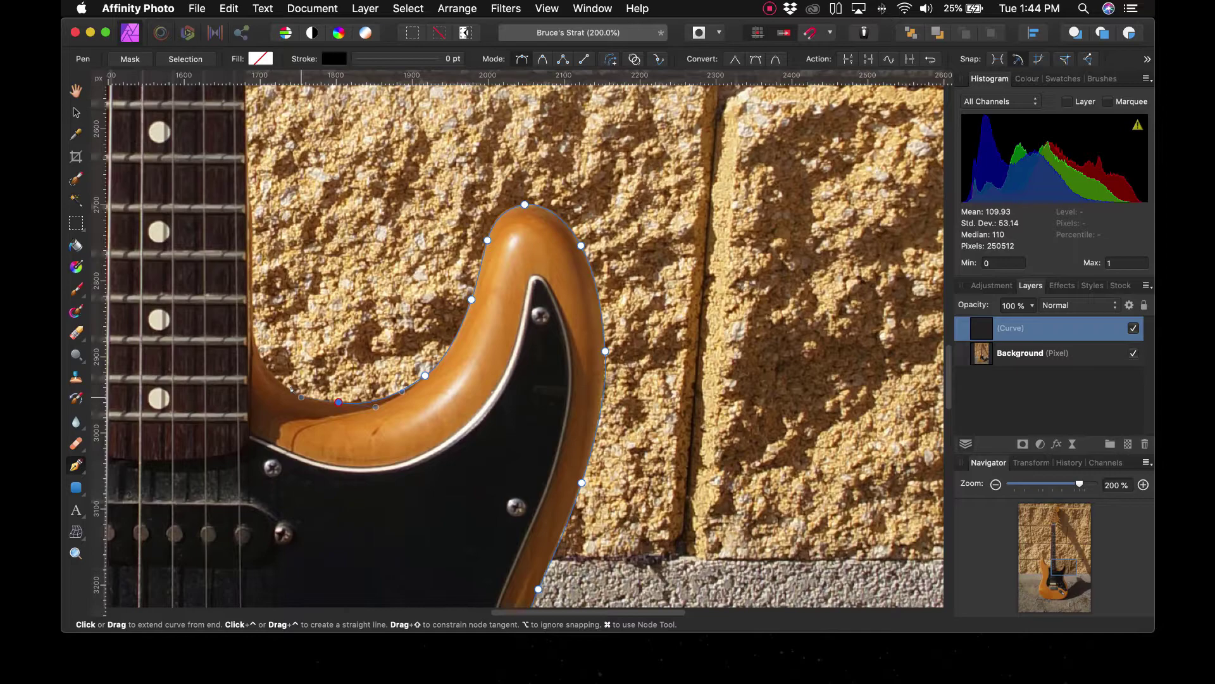
Step: Undo the stray node in the cutaway and trace from the last outline node up to the neck's right edge
{"action": "left_click", "coordinate": [336, 290]}
{"action": "key", "text": "super+z"}
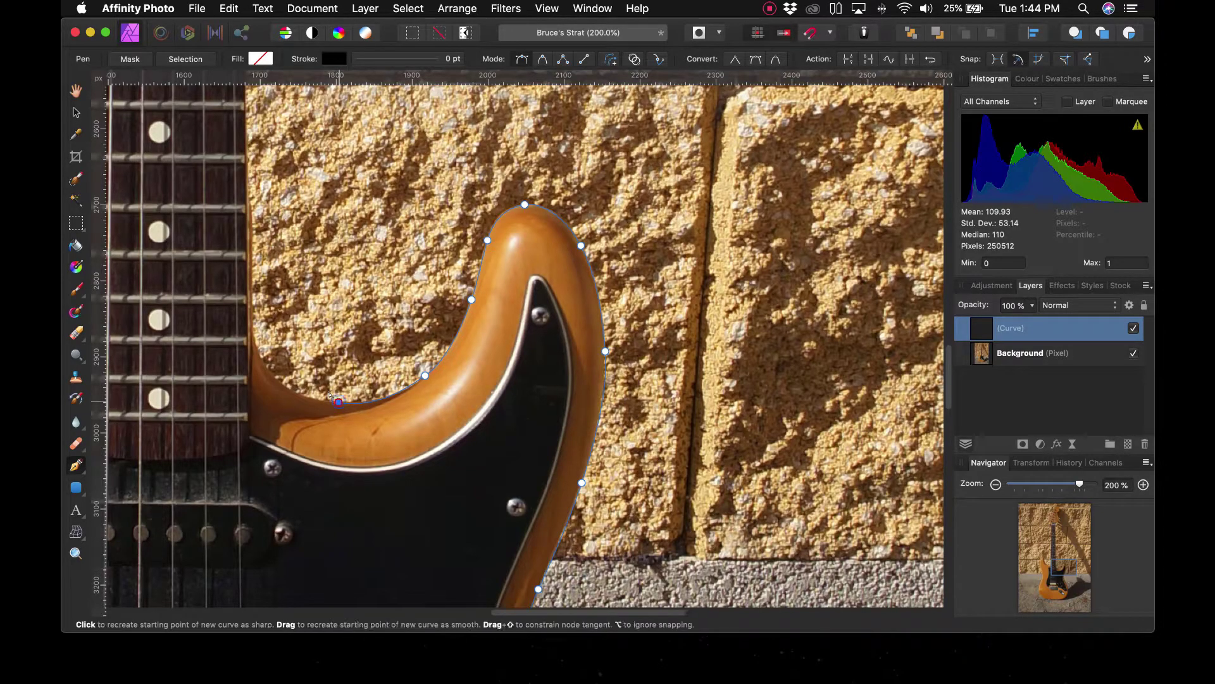
{"action": "left_click_drag", "start_coordinate": [279, 379], "coordinate": [253, 351]}
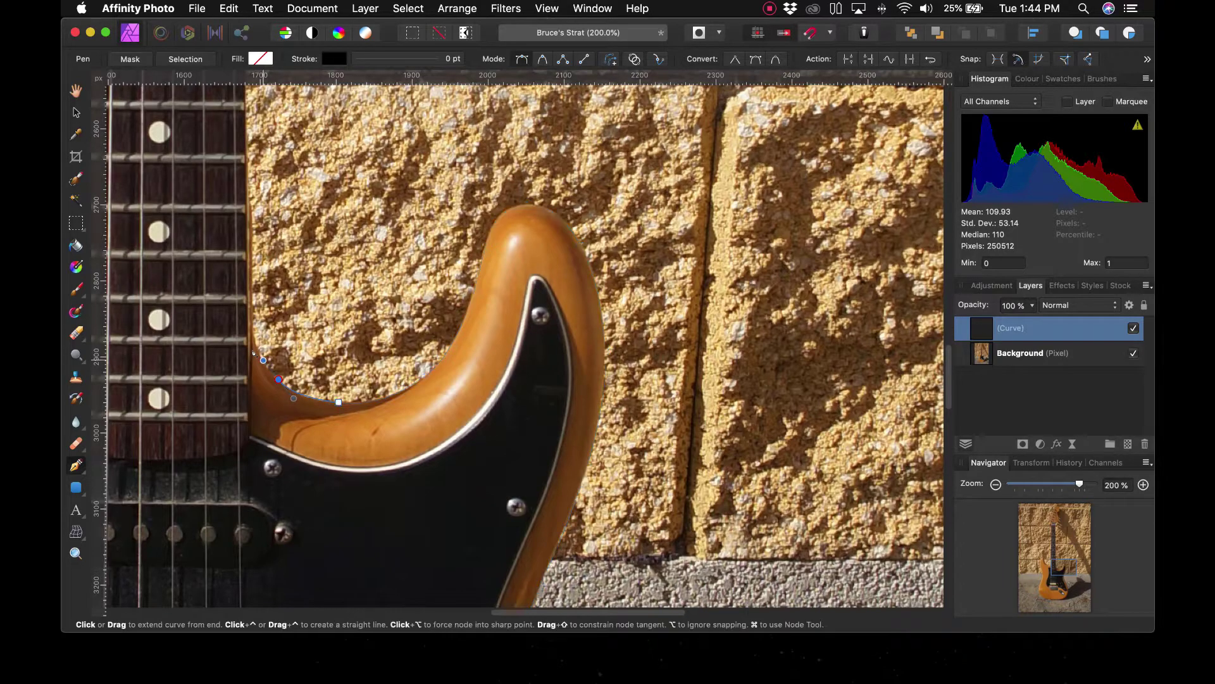
{"action": "key", "text": "super+z"}
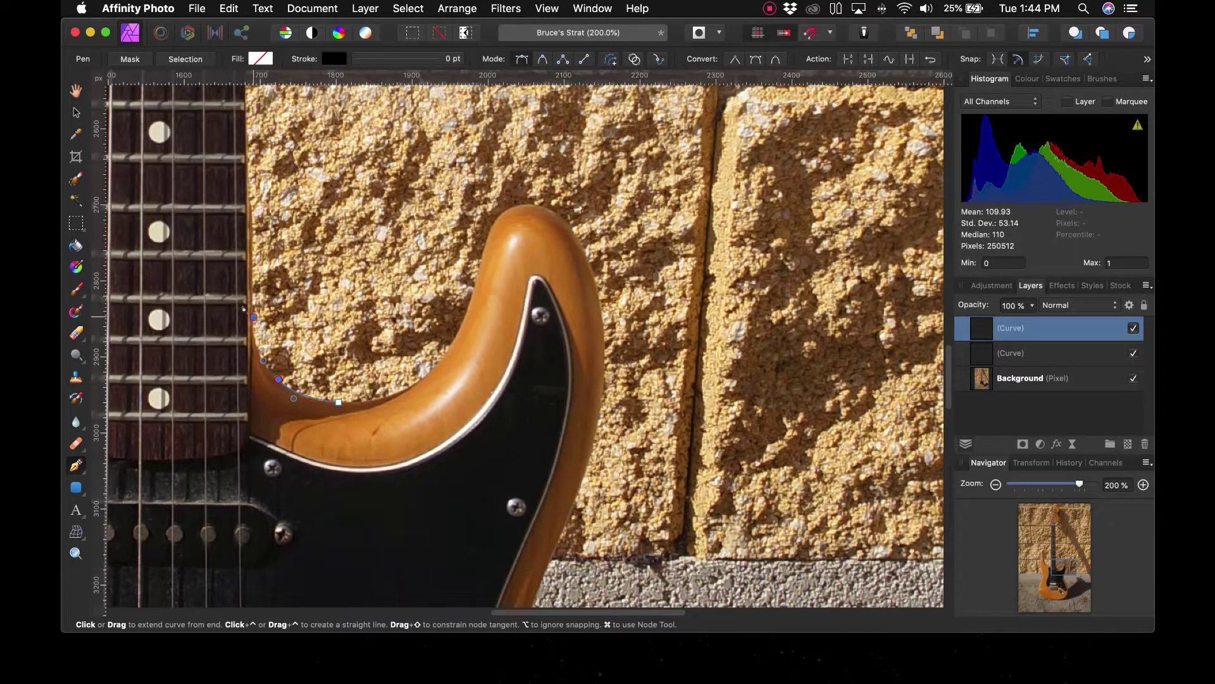
{"action": "left_click_drag", "start_coordinate": [254, 316], "coordinate": [252, 273]}
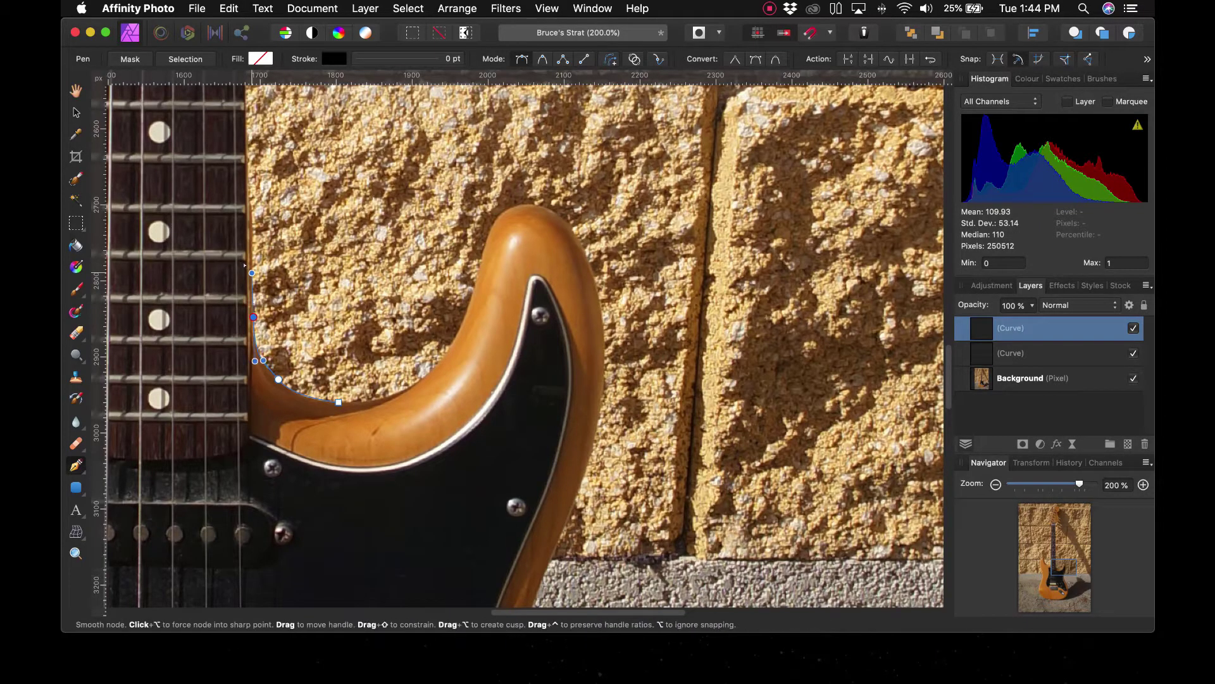
Step: Try to extend the outline up the right edge of the neck with one long segment, and check its fit
{"action": "key", "text": "super+minus"}
{"action": "left_click_drag", "start_coordinate": [309, 202], "coordinate": [303, 547]}
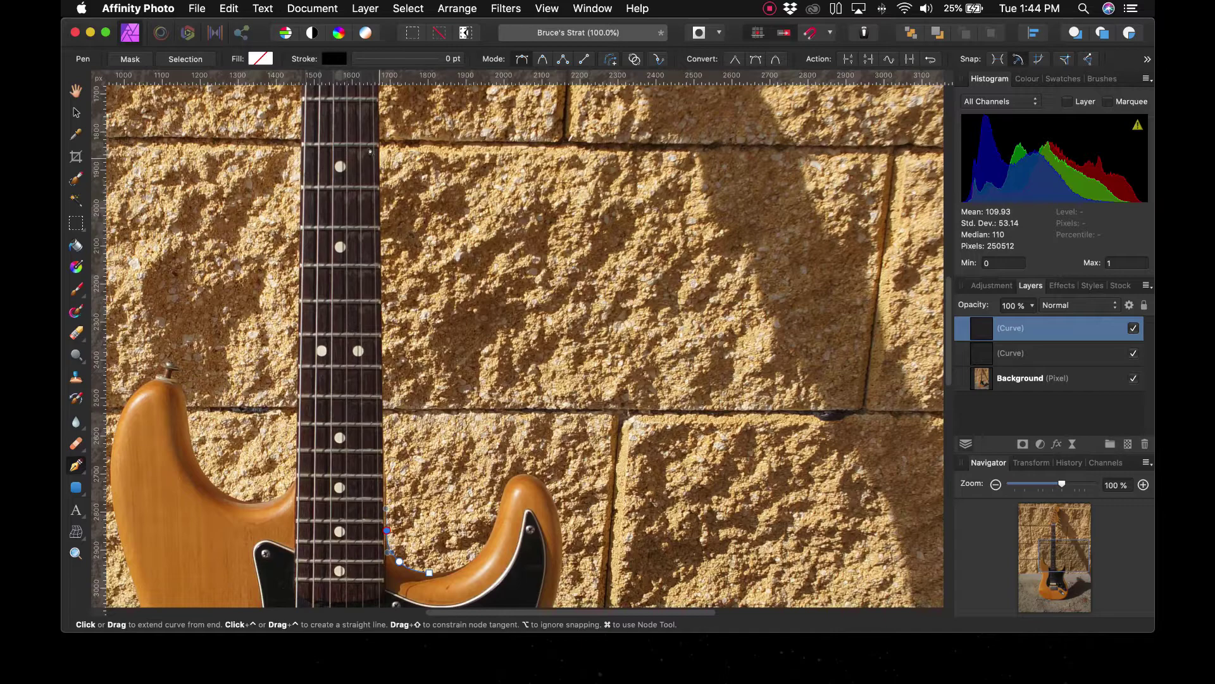
{"action": "left_click_drag", "start_coordinate": [371, 150], "coordinate": [374, 188]}
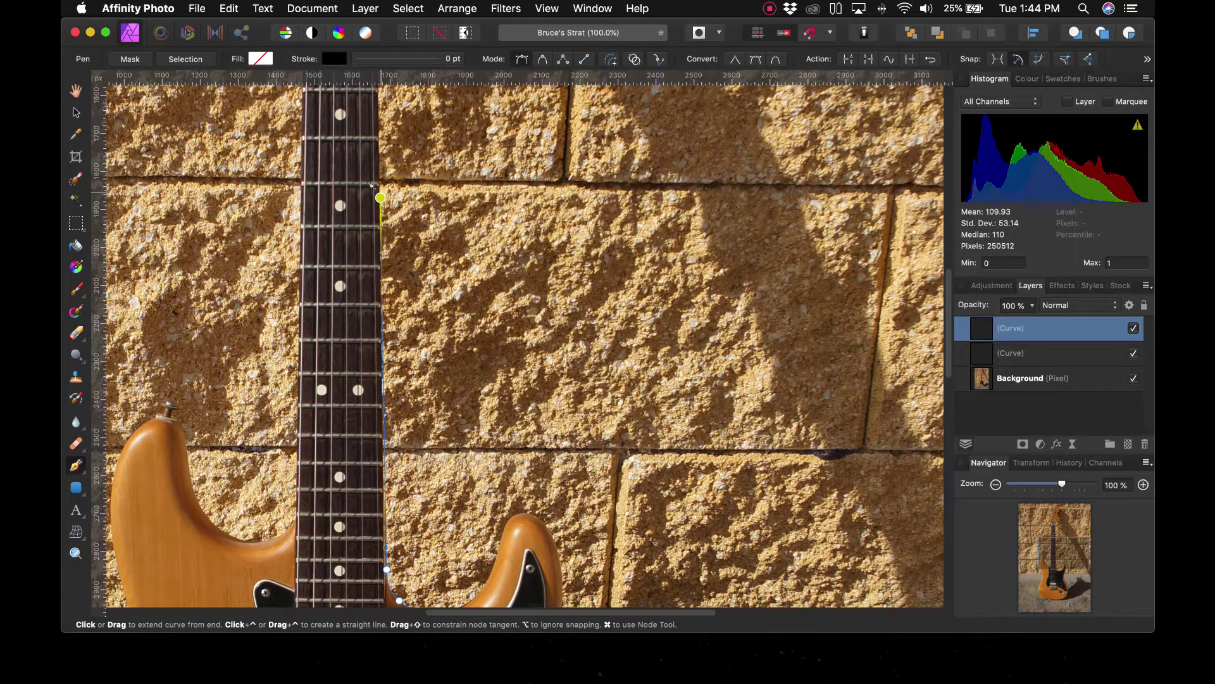
{"action": "key", "text": "super+plus"}
{"action": "key", "text": "super+plus"}
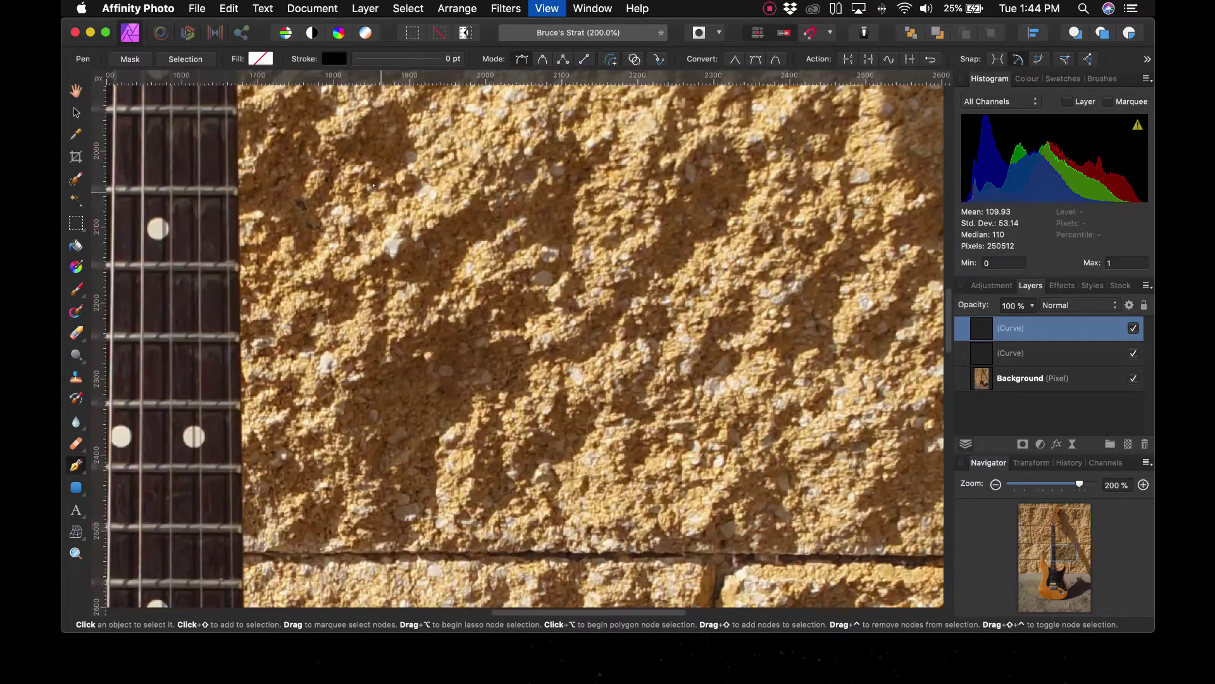
{"action": "left_click_drag", "start_coordinate": [650, 182], "coordinate": [678, 185]}
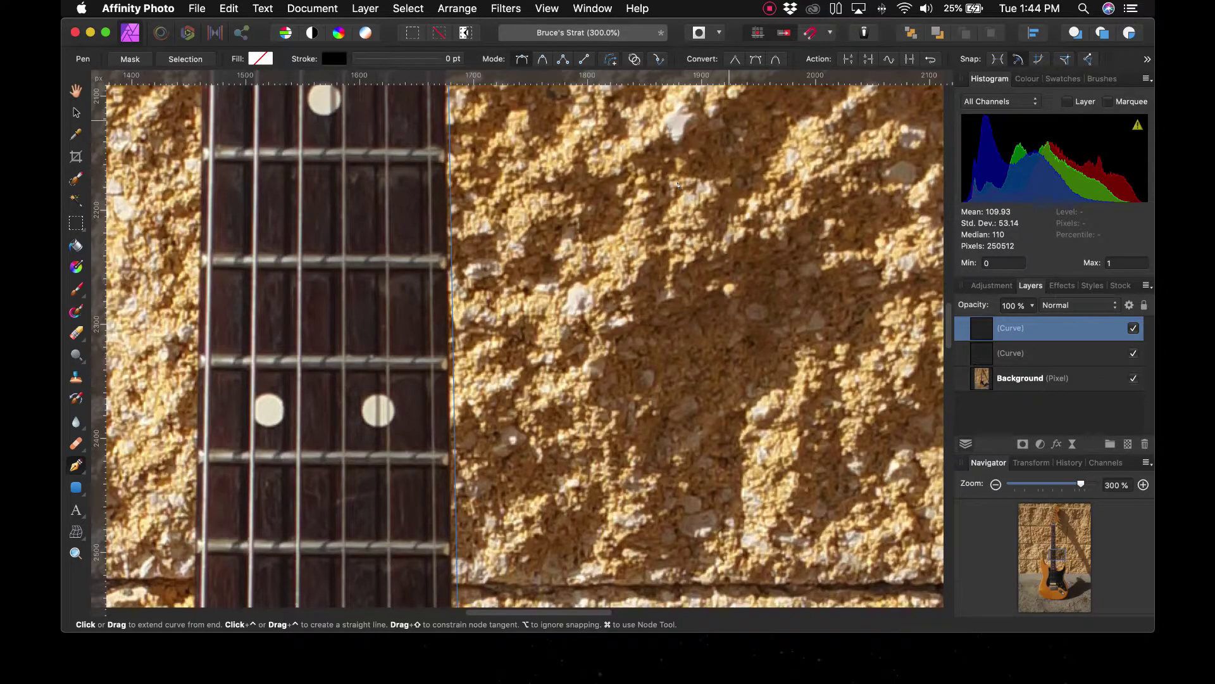
{"action": "left_click_drag", "start_coordinate": [556, 599], "coordinate": [642, 337]}
{"action": "left_click_drag", "start_coordinate": [641, 497], "coordinate": [602, 306]}
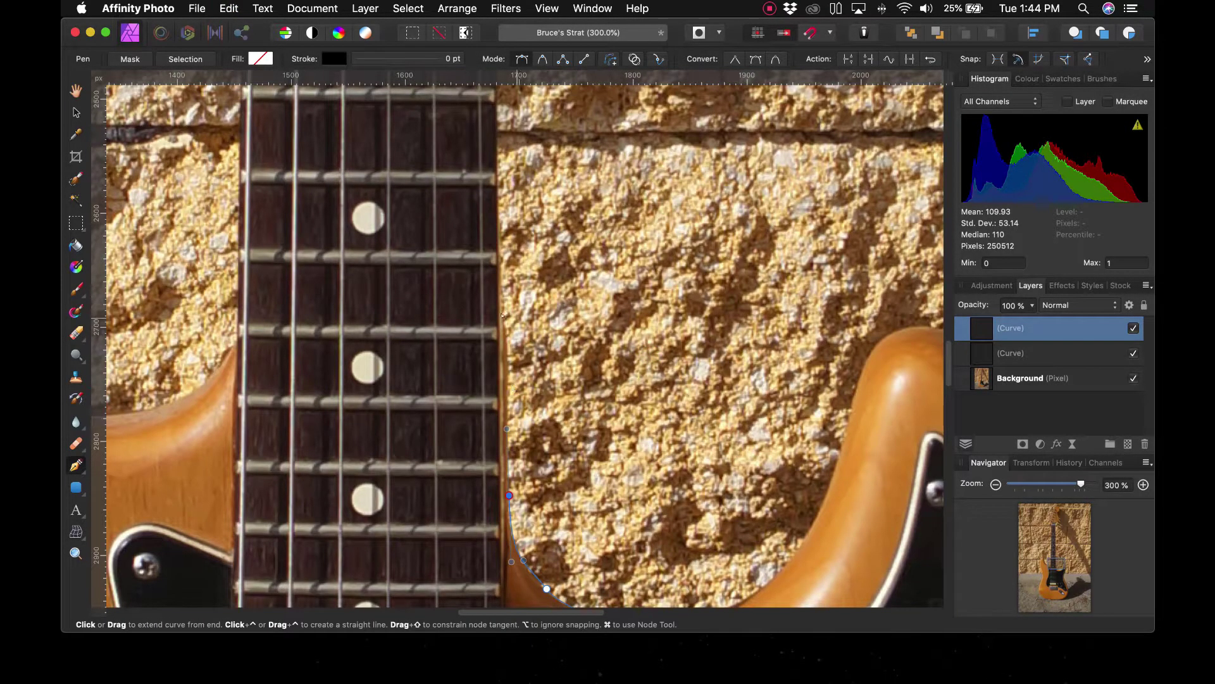
Step: Extend the outline up the neck's right edge with two closely spaced nodes just above the right cutaway
{"action": "left_click", "coordinate": [508, 339]}
{"action": "left_click", "coordinate": [503, 305]}
{"action": "scroll", "coordinate": [494, 273], "scroll_direction": "up", "scroll_amount": 5}
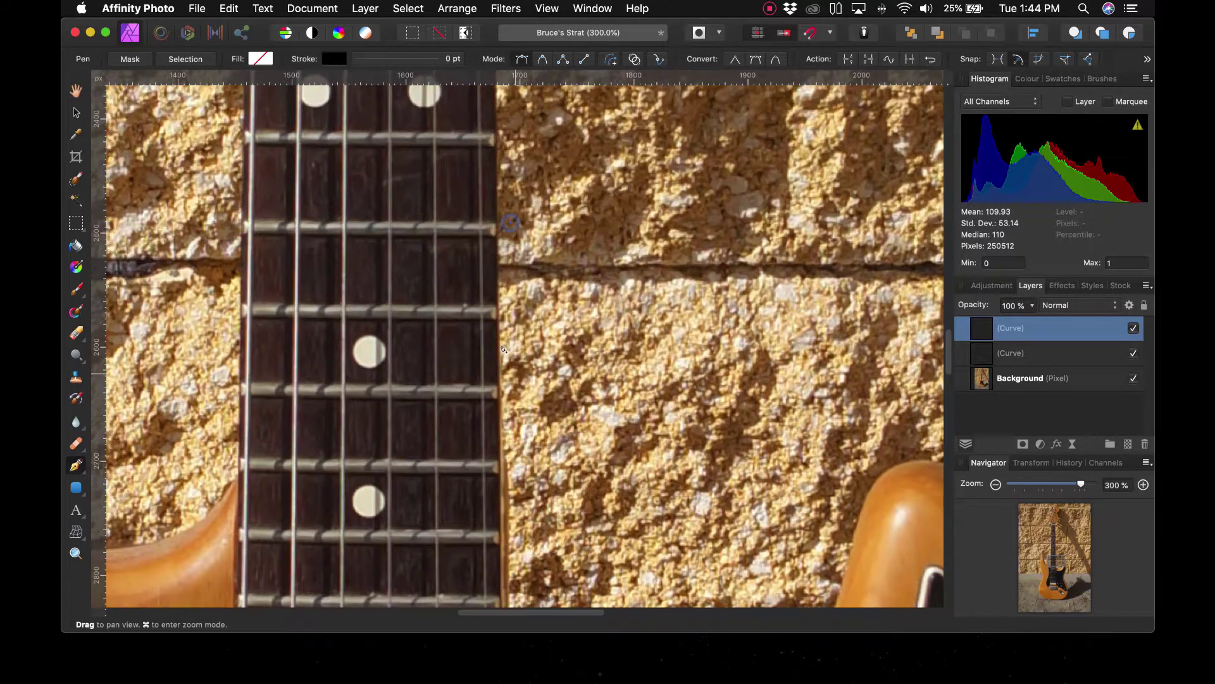
{"action": "left_click", "coordinate": [501, 288]}
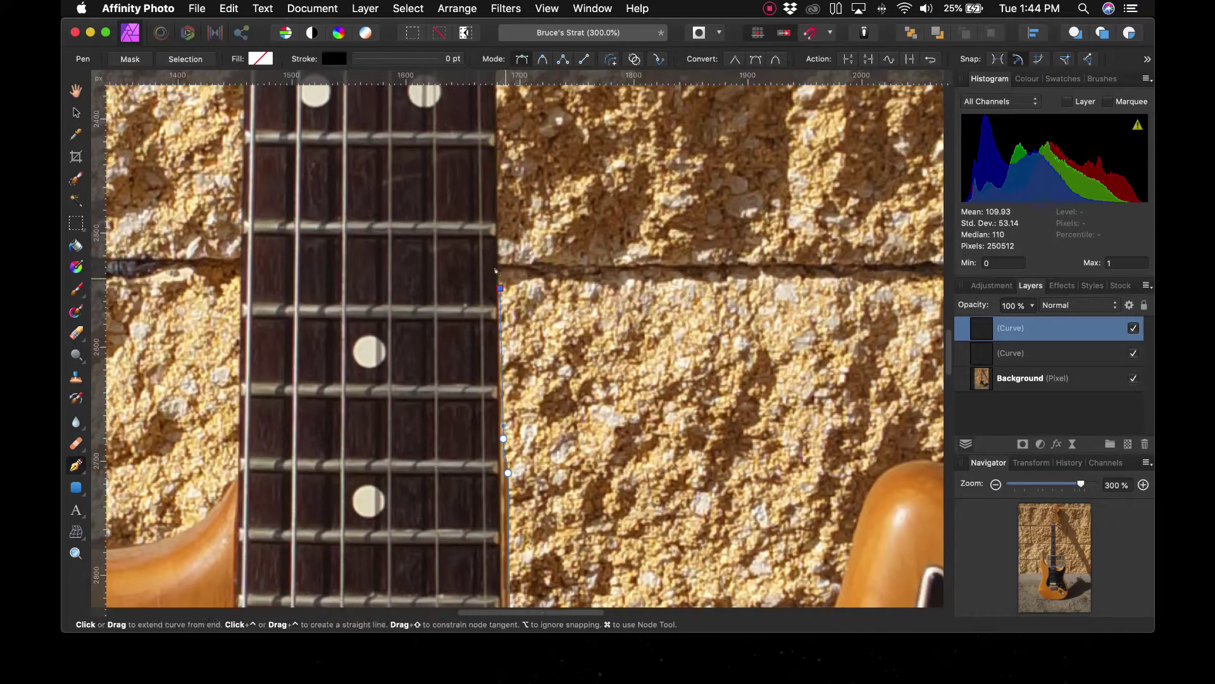
{"action": "key", "text": "ctrl+Down"}
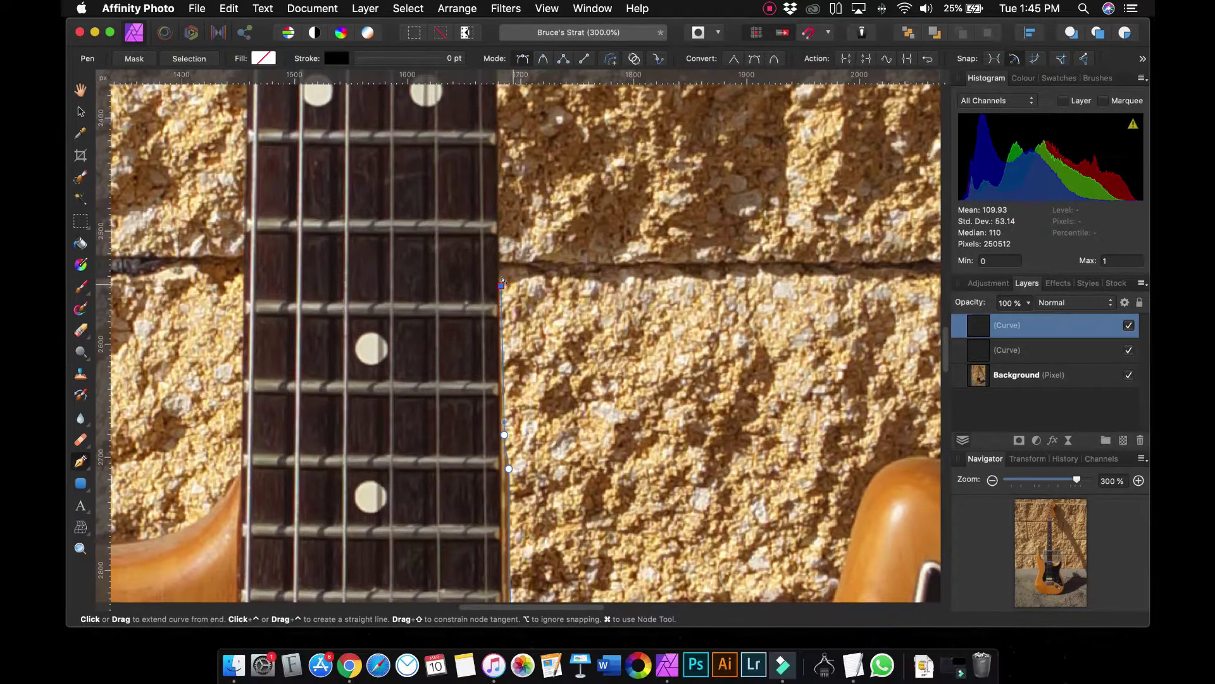
{"action": "key", "text": "ctrl+Down"}
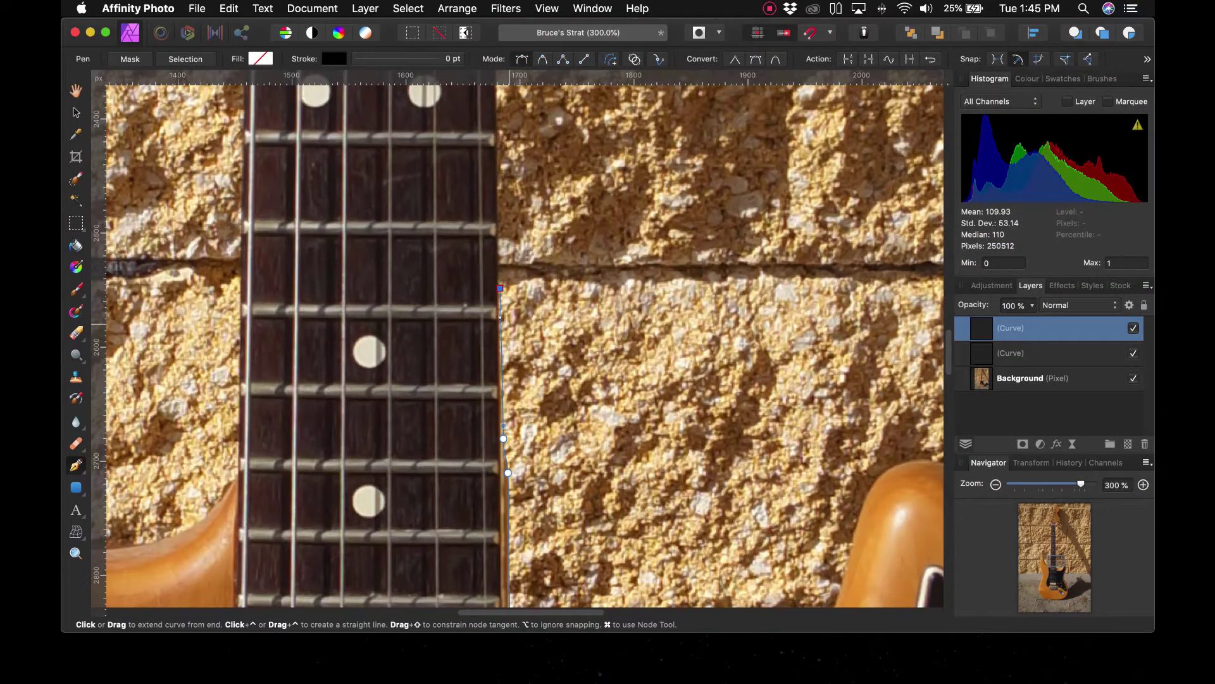
{"action": "key", "text": "BackSpace"}
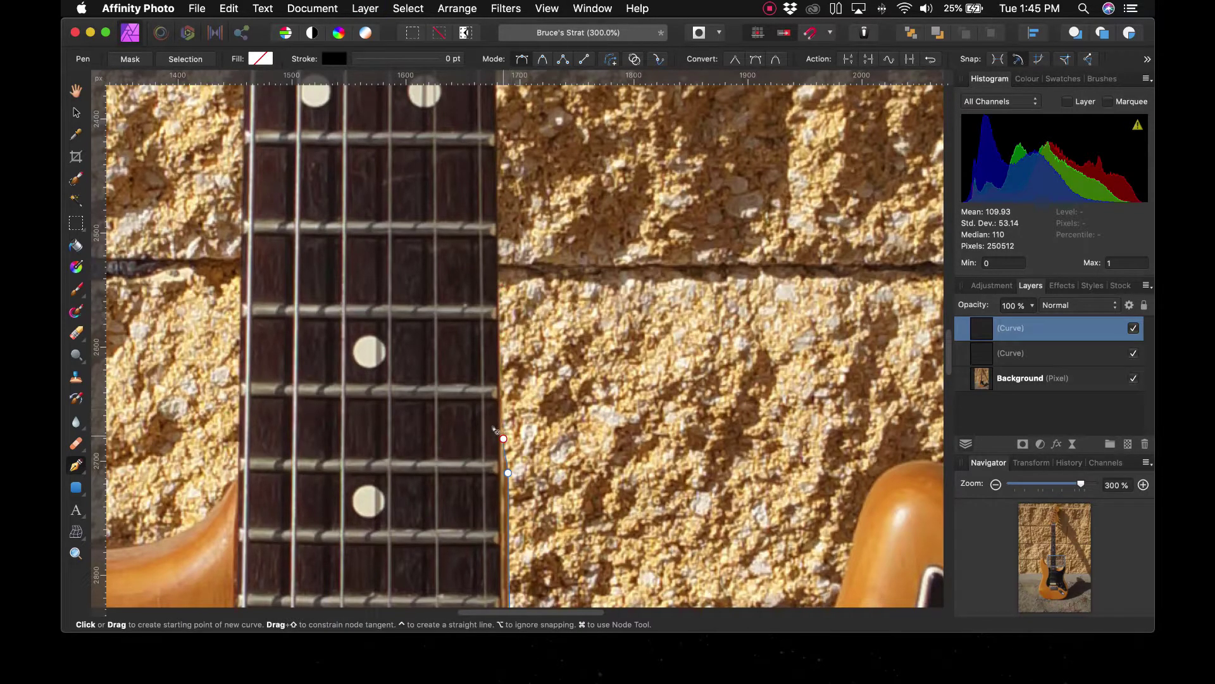
Step: Start a new curve at the outline's last node and trace the neck's right edge up to the double-dot fret marker
{"action": "left_click", "coordinate": [502, 412]}
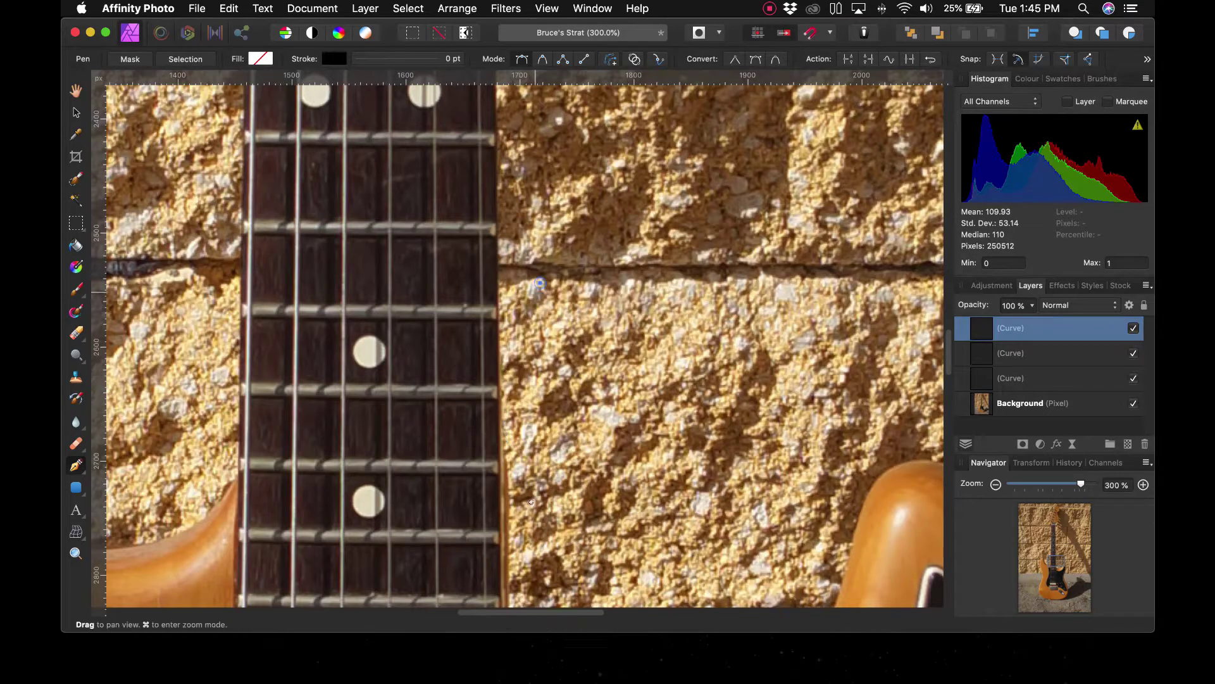
{"action": "mouse_move", "coordinate": [524, 263]}
{"action": "left_mouse_down"}
{"action": "mouse_move", "coordinate": [520, 487]}
{"action": "mouse_move", "coordinate": [520, 253]}
{"action": "mouse_move", "coordinate": [500, 289]}
{"action": "mouse_move", "coordinate": [503, 258]}
{"action": "left_mouse_up"}
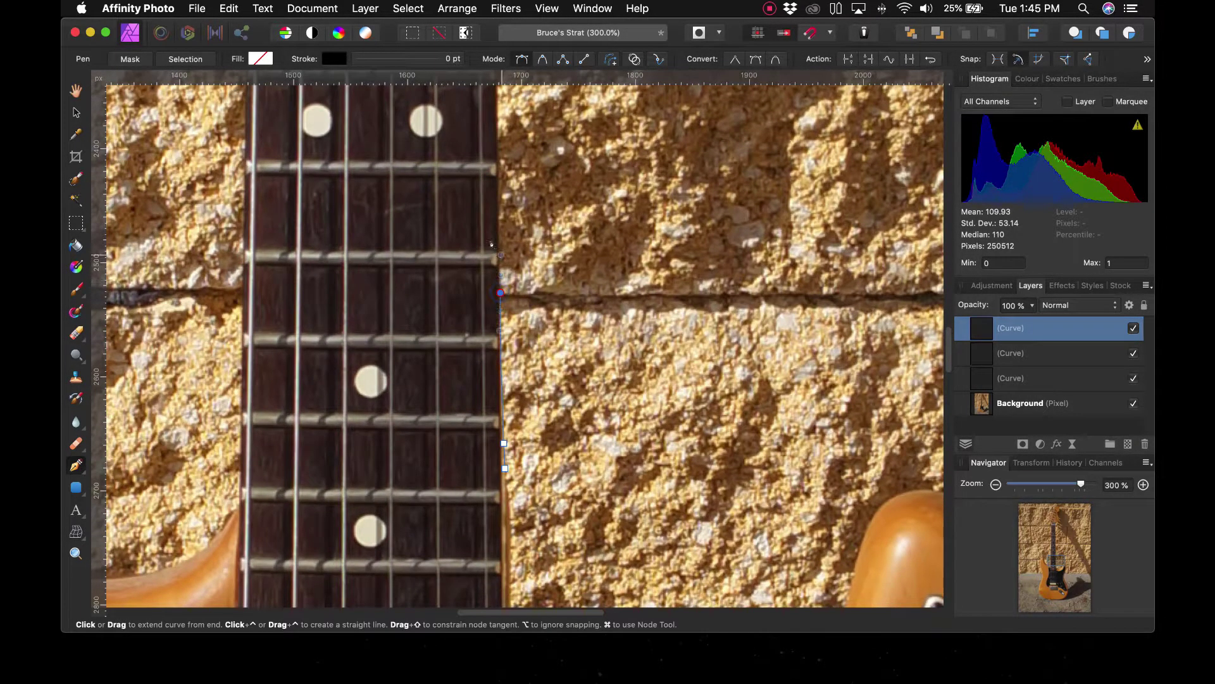
{"action": "key", "text": "space"}
{"action": "left_click_drag", "start_coordinate": [506, 186], "coordinate": [507, 301]}
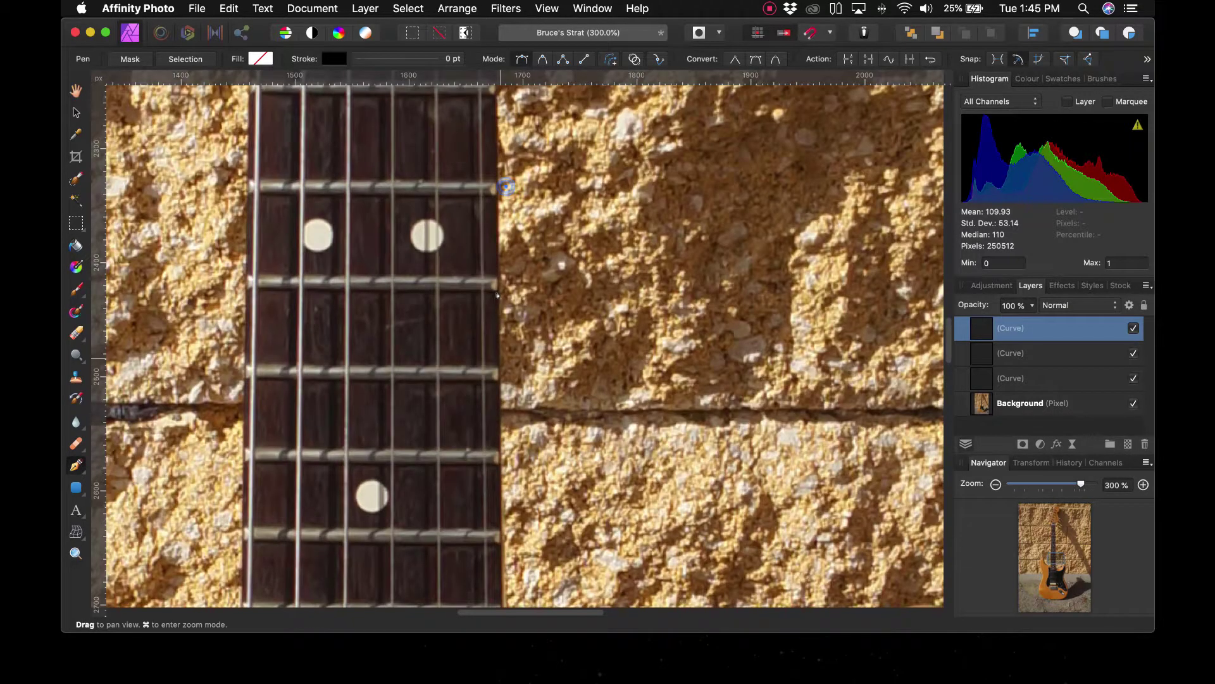
{"action": "left_click", "coordinate": [500, 232]}
{"action": "left_click_drag", "start_coordinate": [499, 231], "coordinate": [476, 326]}
{"action": "key", "text": "space"}
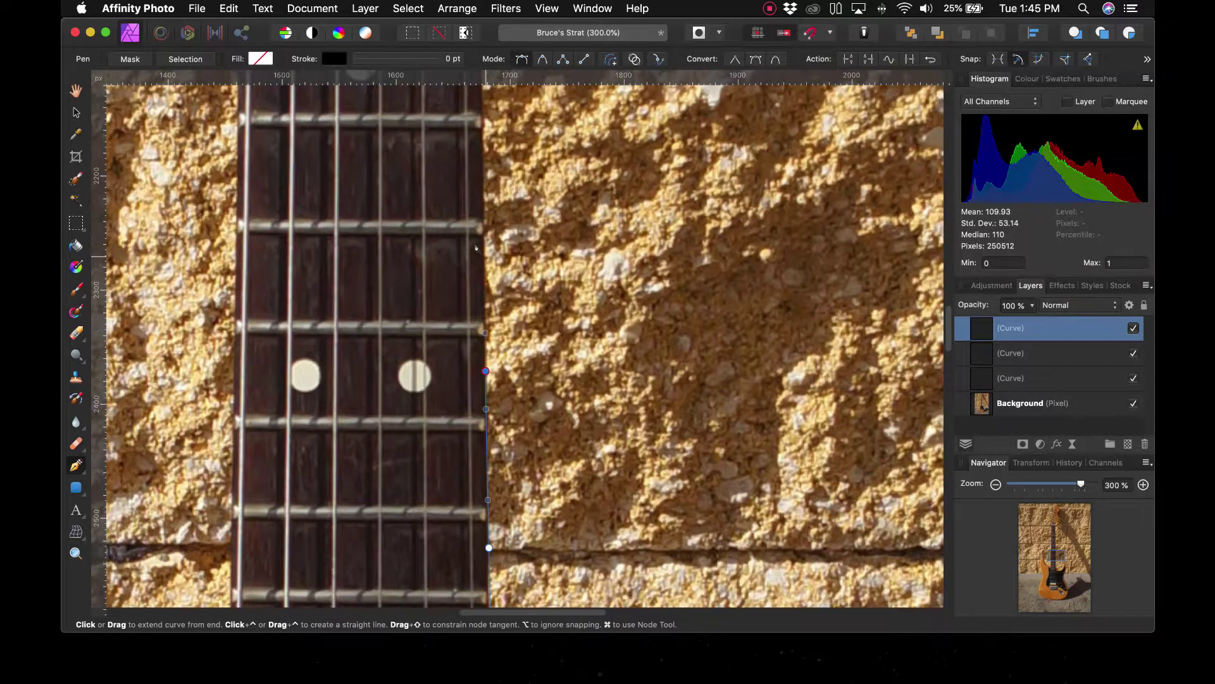
Step: Continue the outline up the neck's right edge from the double-dot marker to the horizontal mortar joint in the wall
{"action": "left_click_drag", "start_coordinate": [486, 254], "coordinate": [483, 214]}
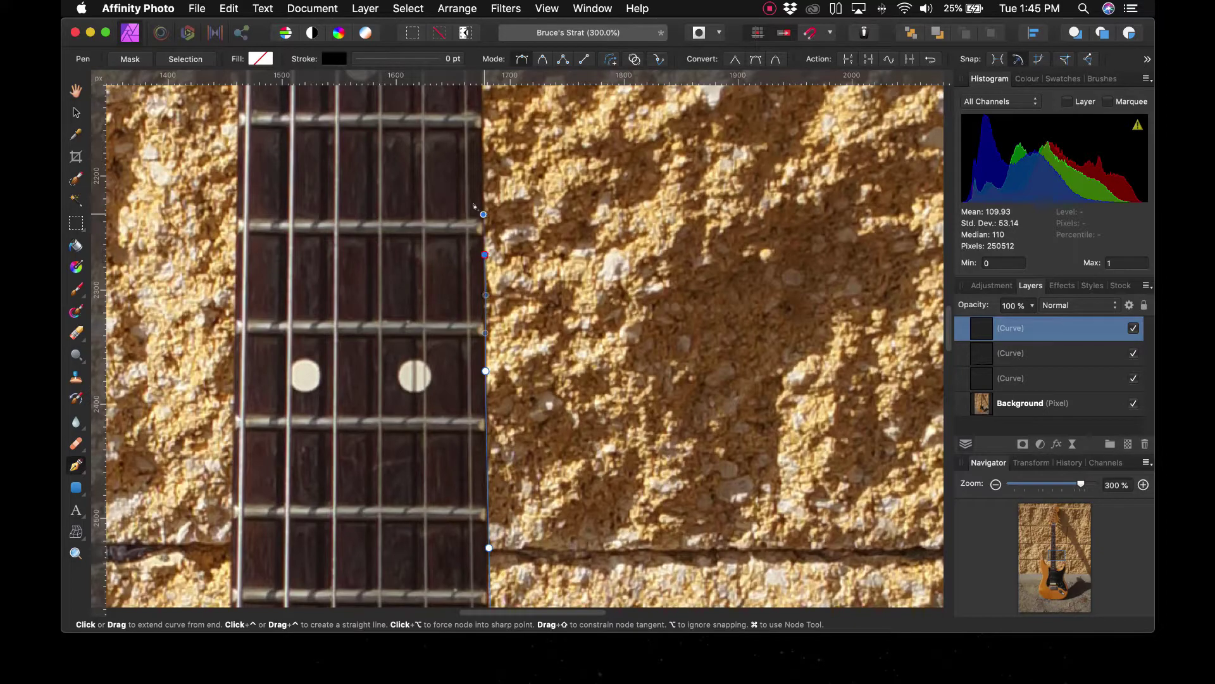
{"action": "key", "text": "space"}
{"action": "left_click_drag", "start_coordinate": [487, 332], "coordinate": [495, 535]}
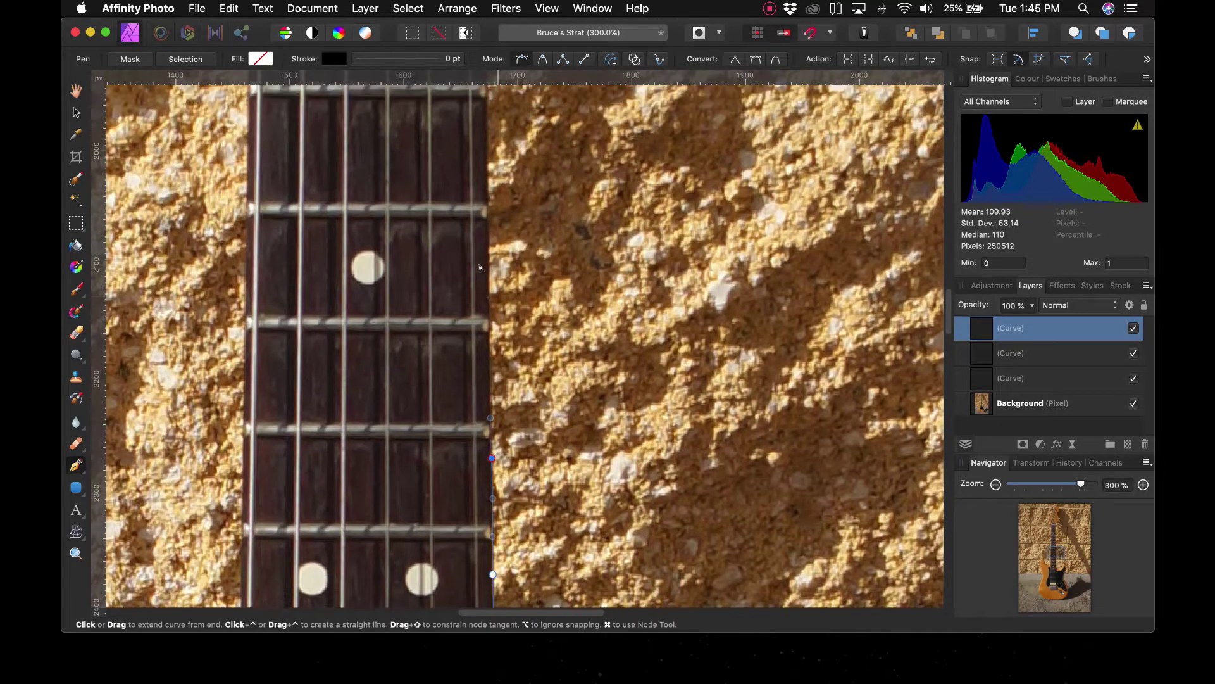
{"action": "left_click_drag", "start_coordinate": [483, 270], "coordinate": [481, 213]}
{"action": "scroll", "coordinate": [506, 292], "scroll_direction": "up", "scroll_amount": 5}
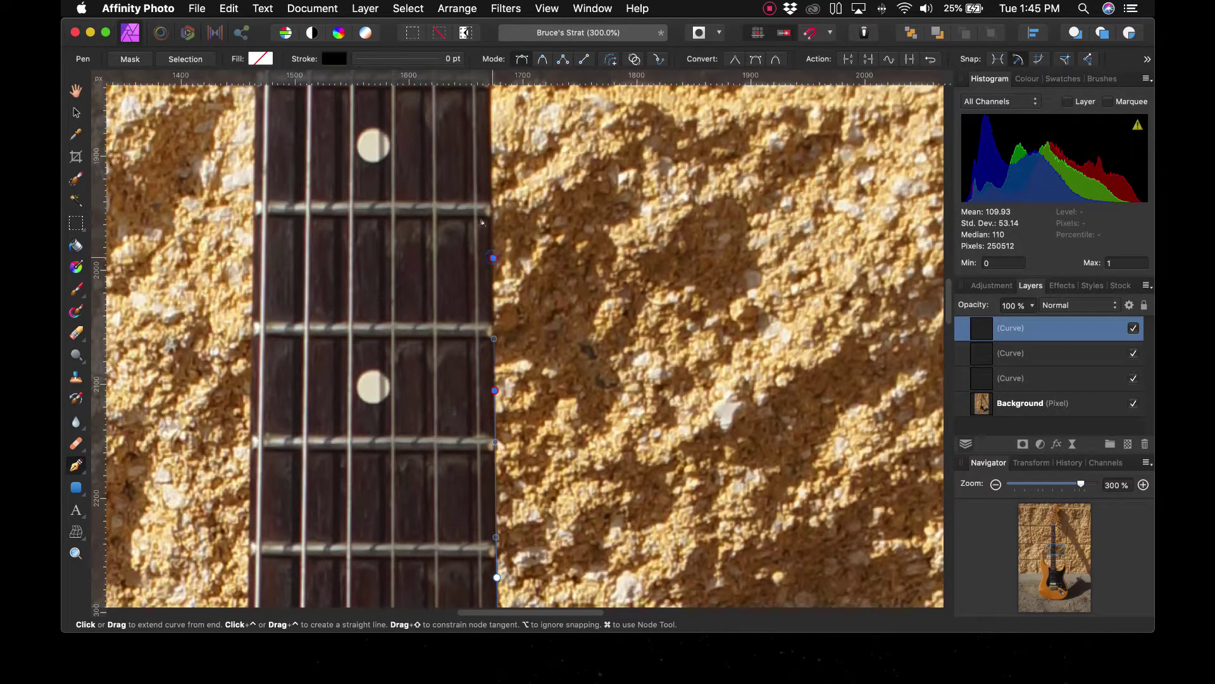
{"action": "left_click_drag", "start_coordinate": [493, 257], "coordinate": [484, 198]}
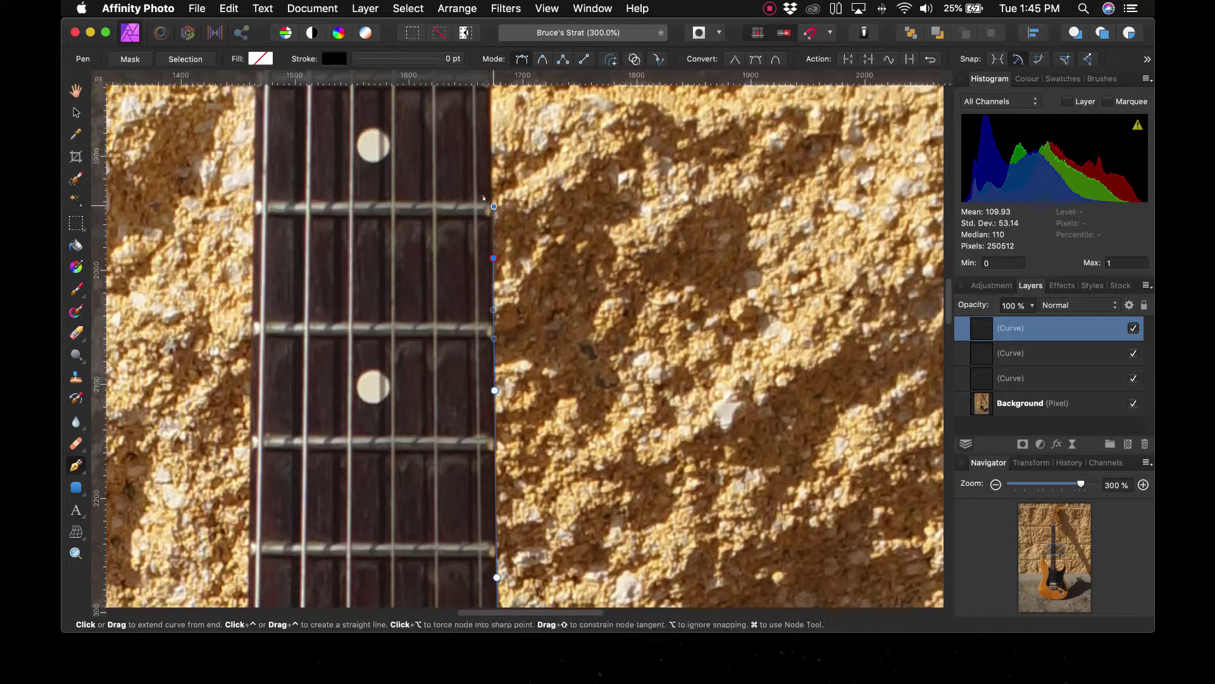
{"action": "scroll", "coordinate": [487, 200], "scroll_direction": "up", "scroll_amount": 6}
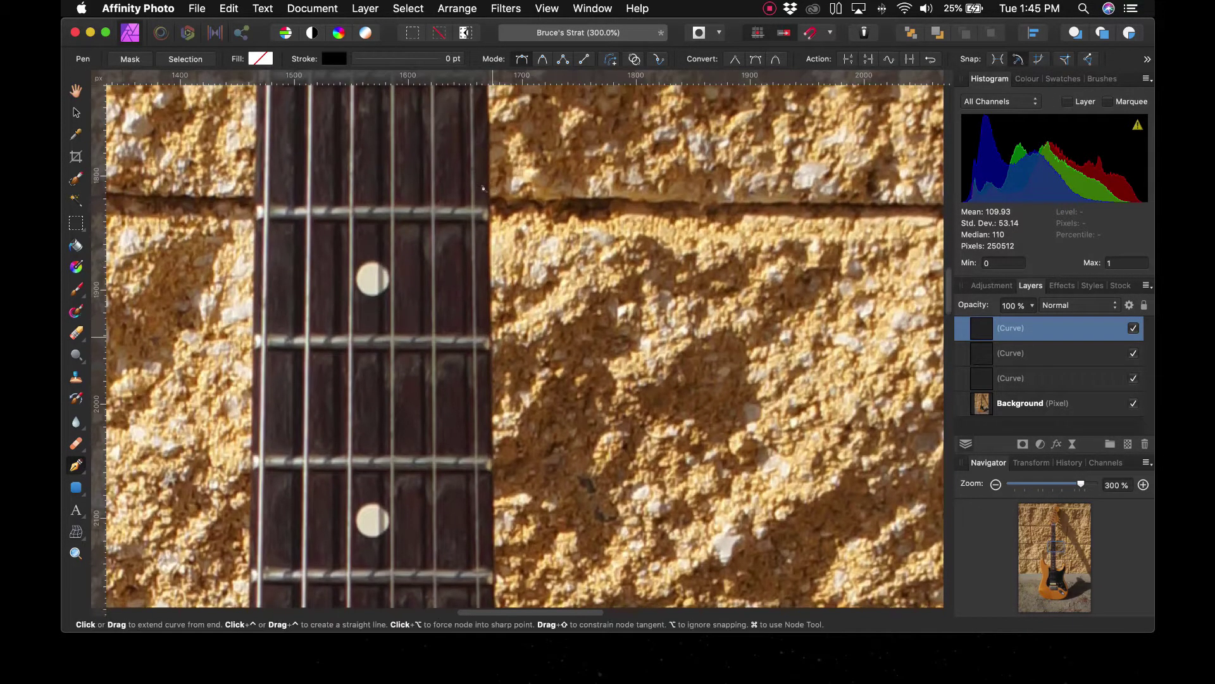
{"action": "left_click_drag", "start_coordinate": [491, 191], "coordinate": [479, 135]}
Step: Trace the neck's right edge from the wall's mortar joint up to just below the first fret
{"action": "scroll", "coordinate": [481, 304], "scroll_direction": "up", "scroll_amount": 9}
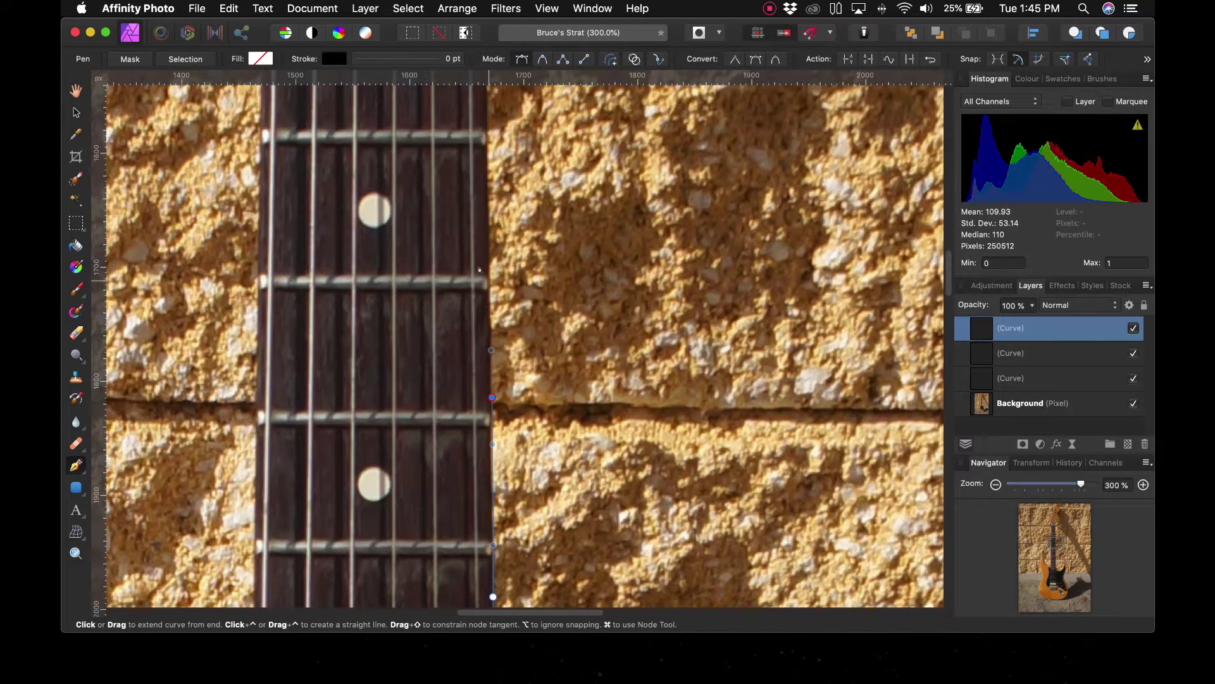
{"action": "left_click_drag", "start_coordinate": [490, 248], "coordinate": [480, 196]}
{"action": "scroll", "coordinate": [478, 215], "scroll_direction": "up", "scroll_amount": 8}
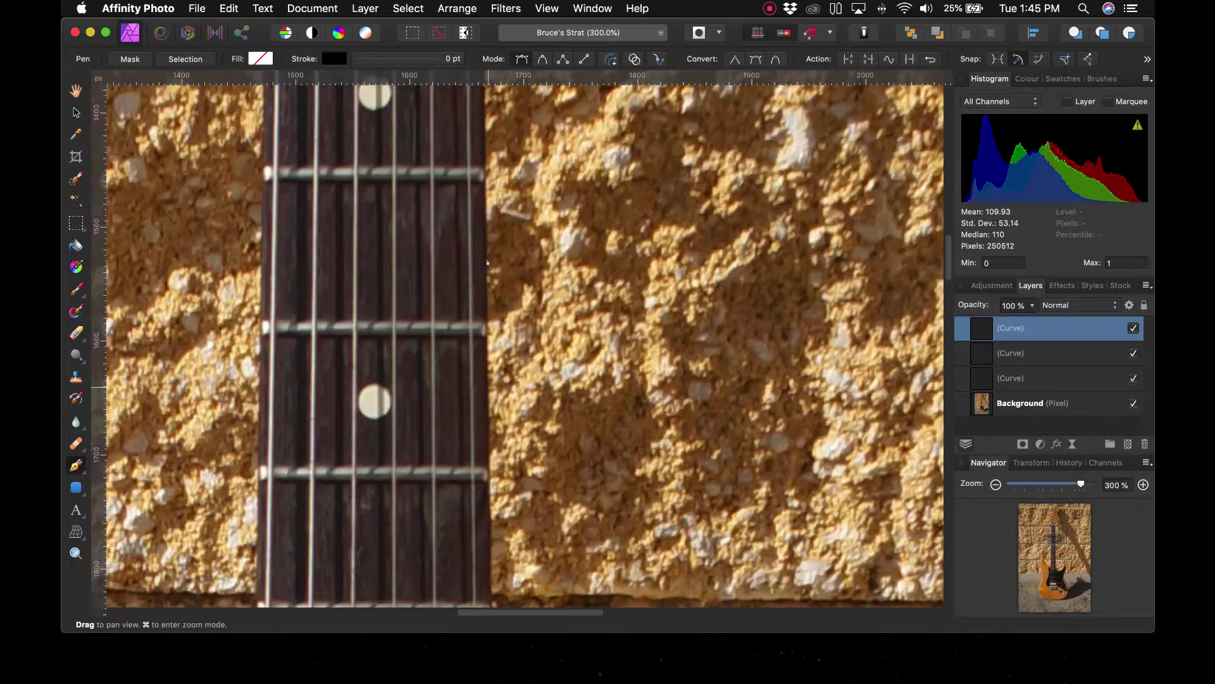
{"action": "left_click", "coordinate": [487, 240]}
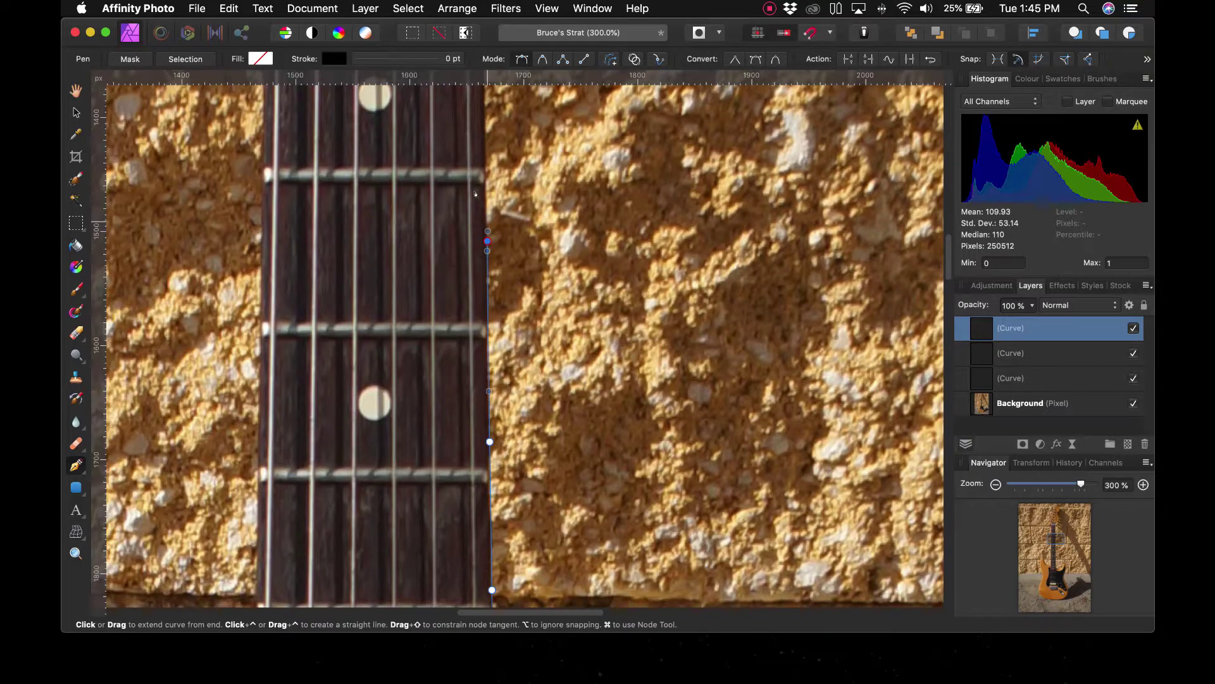
{"action": "scroll", "coordinate": [483, 308], "scroll_direction": "up", "scroll_amount": 8}
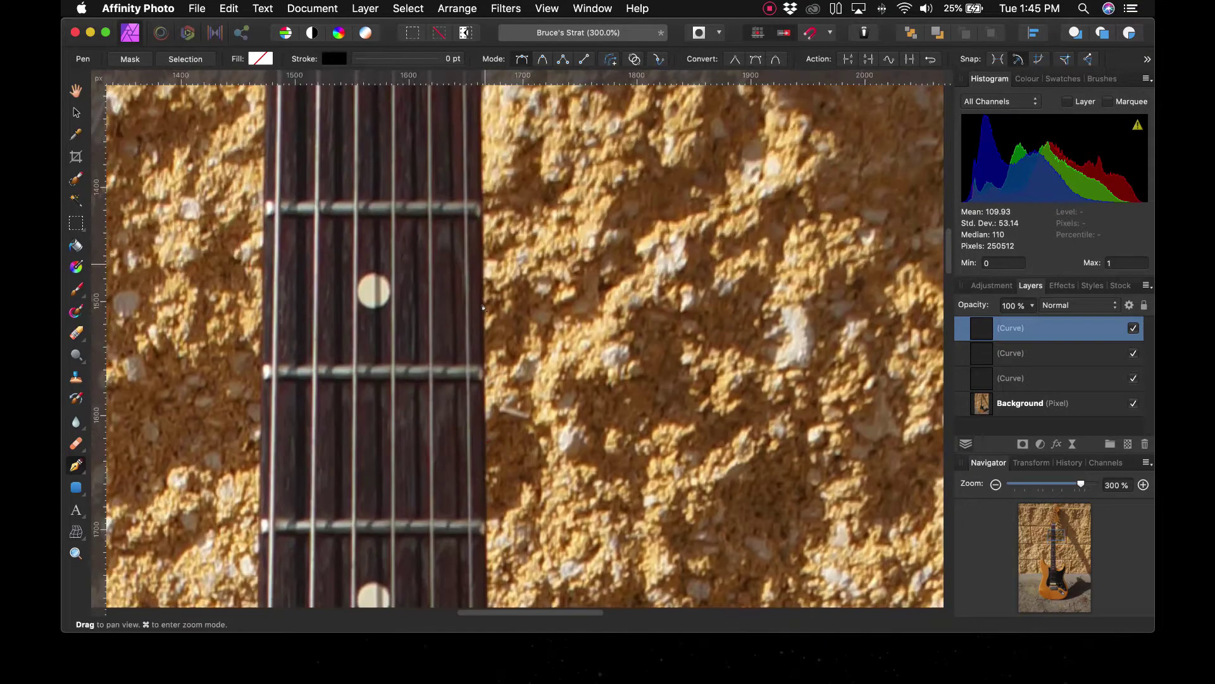
{"action": "scroll", "coordinate": [483, 308], "scroll_direction": "up", "scroll_amount": 1}
{"action": "left_click_drag", "start_coordinate": [483, 298], "coordinate": [482, 258]}
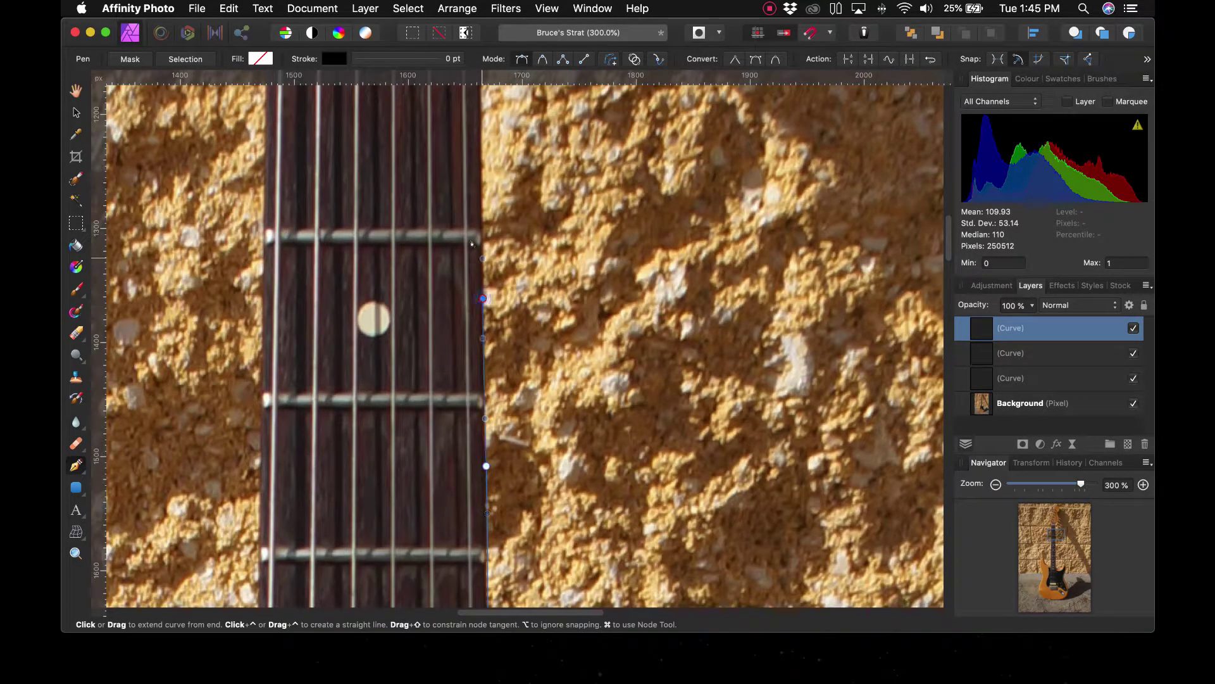
{"action": "scroll", "coordinate": [485, 311], "scroll_direction": "up", "scroll_amount": 9}
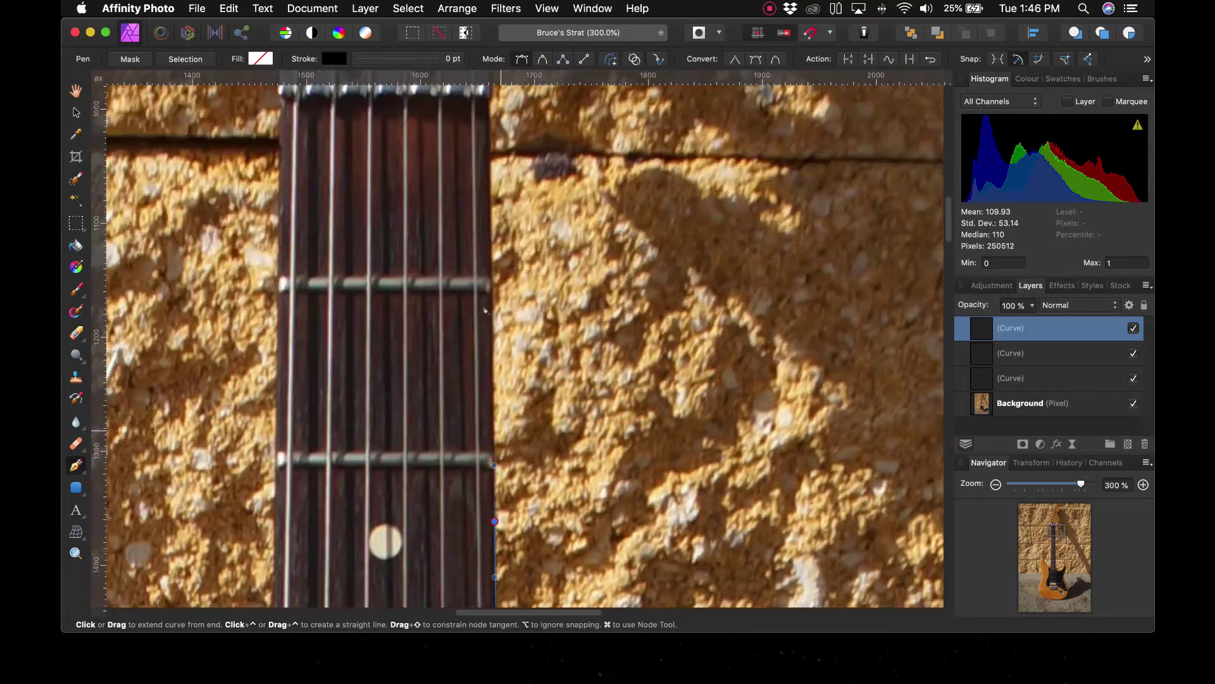
{"action": "left_click_drag", "start_coordinate": [480, 311], "coordinate": [481, 261]}
{"action": "scroll", "coordinate": [480, 266], "scroll_direction": "up", "scroll_amount": 7}
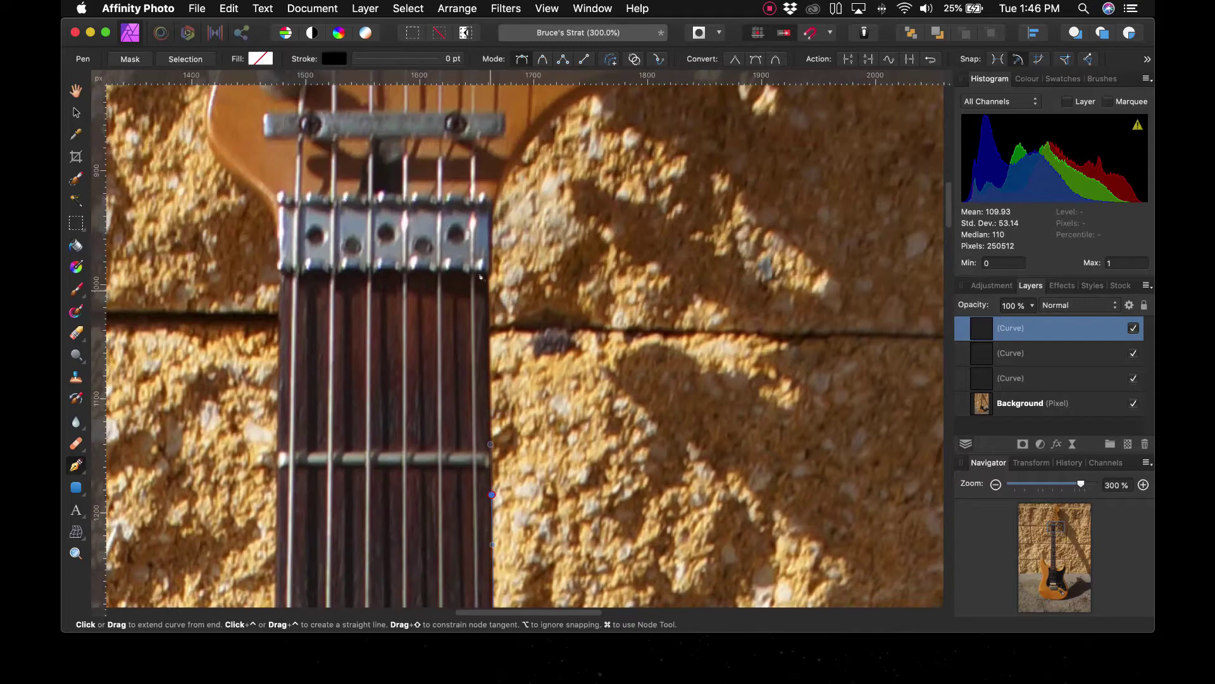
Step: Trace past the right side of the metal nut and onto the concave lower edge of the headstock
{"action": "left_click_drag", "start_coordinate": [480, 276], "coordinate": [480, 262]}
{"action": "left_click", "coordinate": [484, 234]}
{"action": "scroll", "coordinate": [484, 234], "scroll_direction": "up", "scroll_amount": 3}
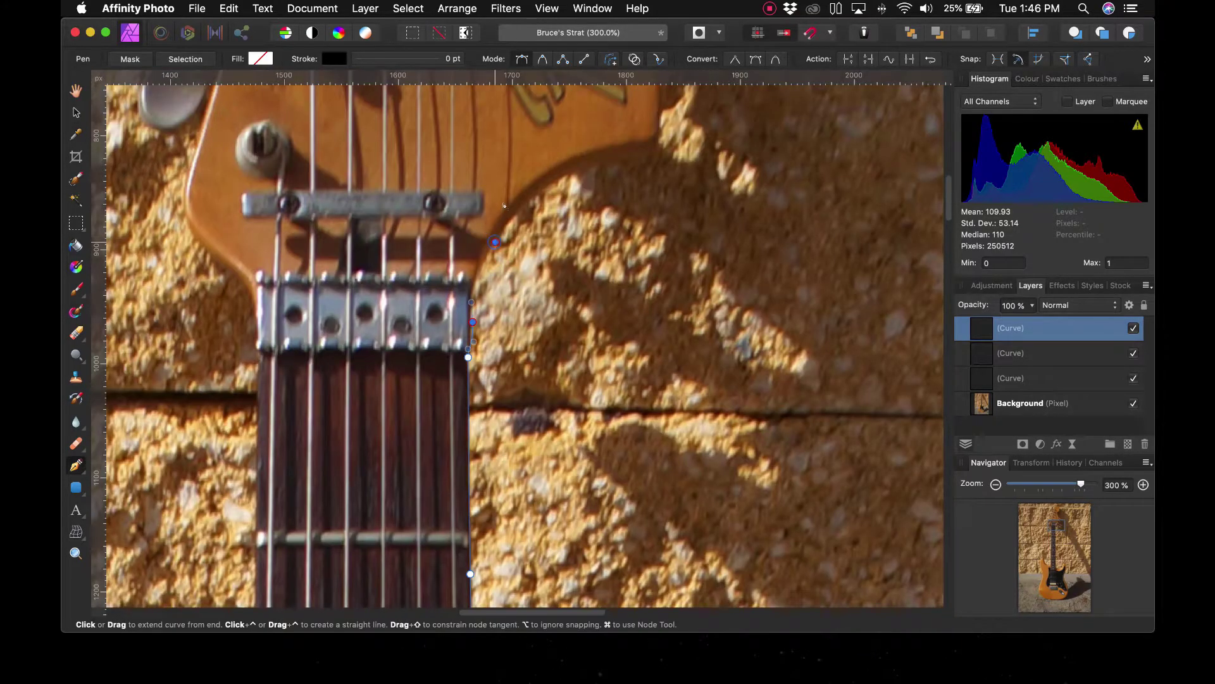
{"action": "left_click_drag", "start_coordinate": [504, 205], "coordinate": [508, 205]}
{"action": "left_click_drag", "start_coordinate": [542, 189], "coordinate": [511, 253]}
{"action": "key", "text": "space"}
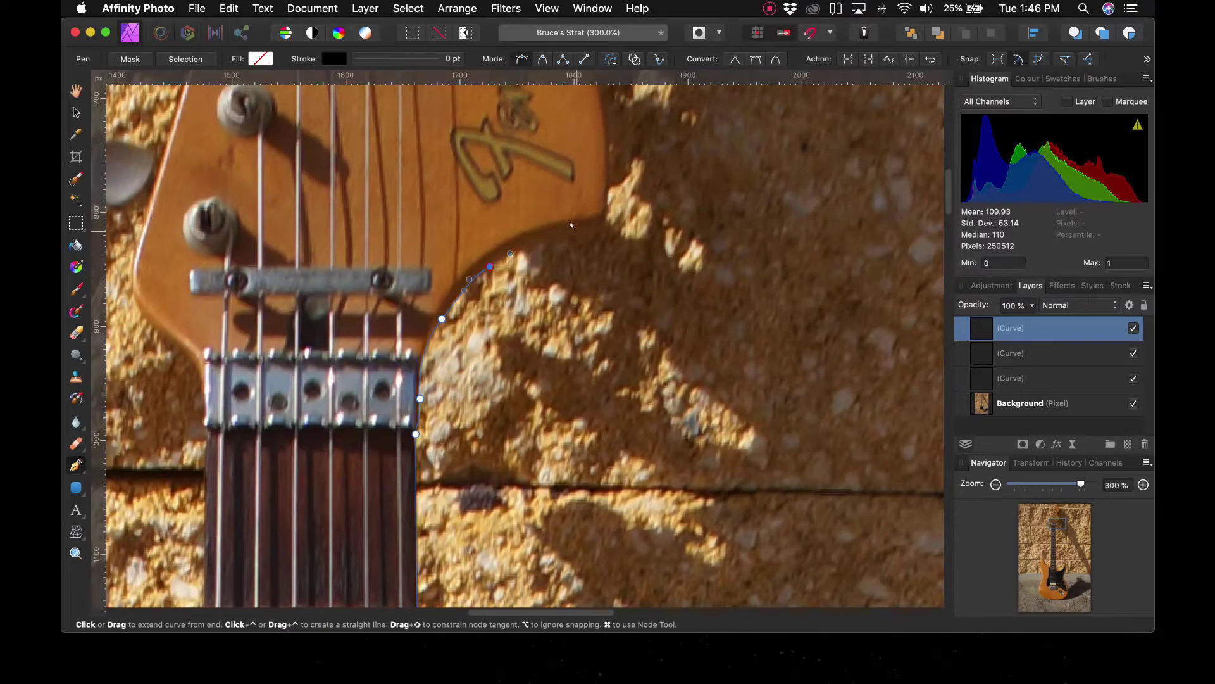
Step: Trace the rest of the headstock's lower edge, around its lower right corner and up beside the Fender logo
{"action": "left_click", "coordinate": [578, 232]}
{"action": "left_click_drag", "start_coordinate": [593, 220], "coordinate": [555, 287]}
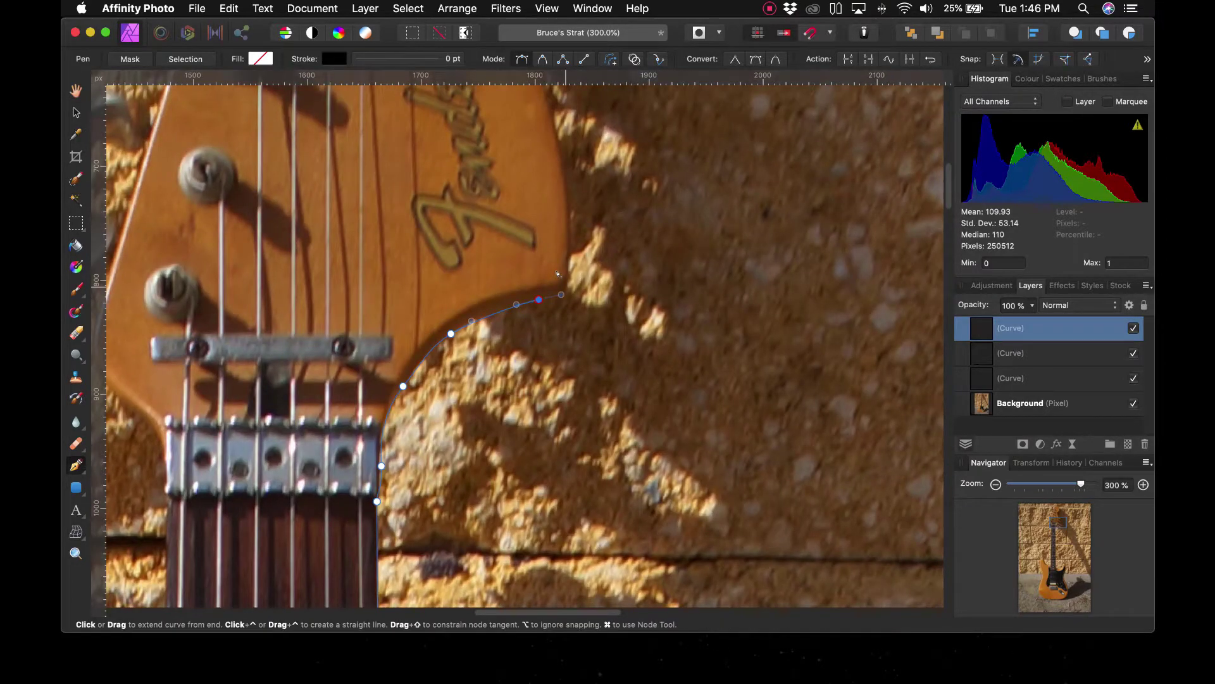
{"action": "key", "text": "space"}
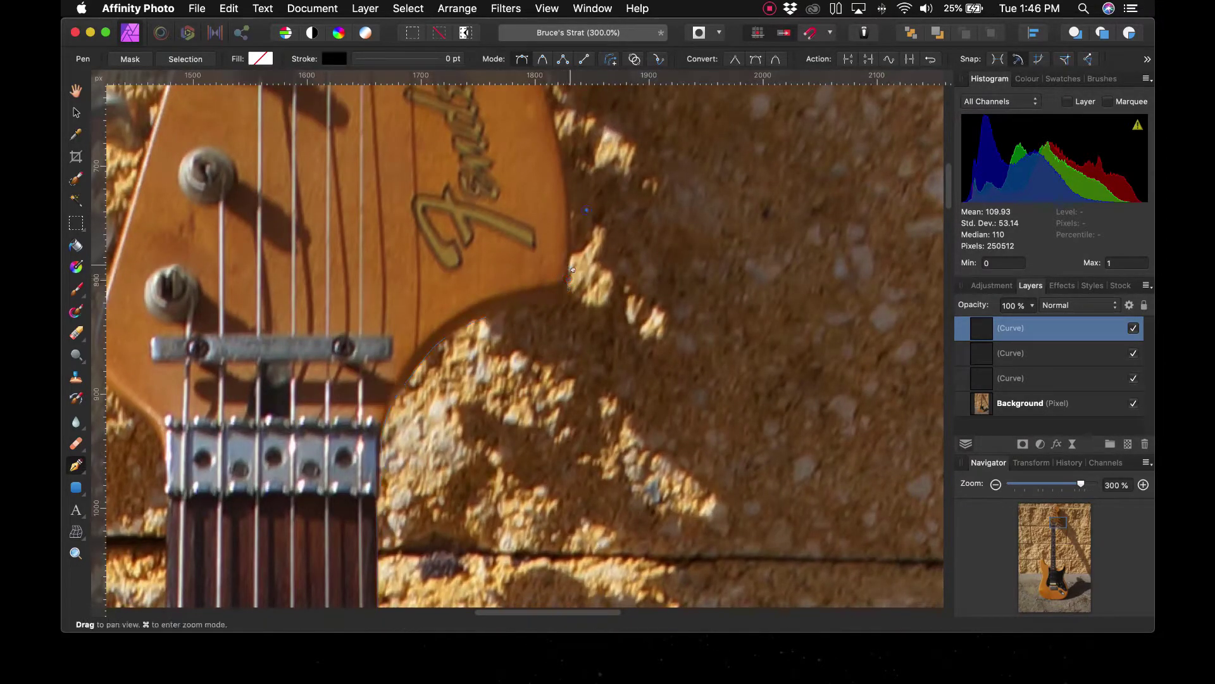
{"action": "left_click_drag", "start_coordinate": [571, 269], "coordinate": [564, 340]}
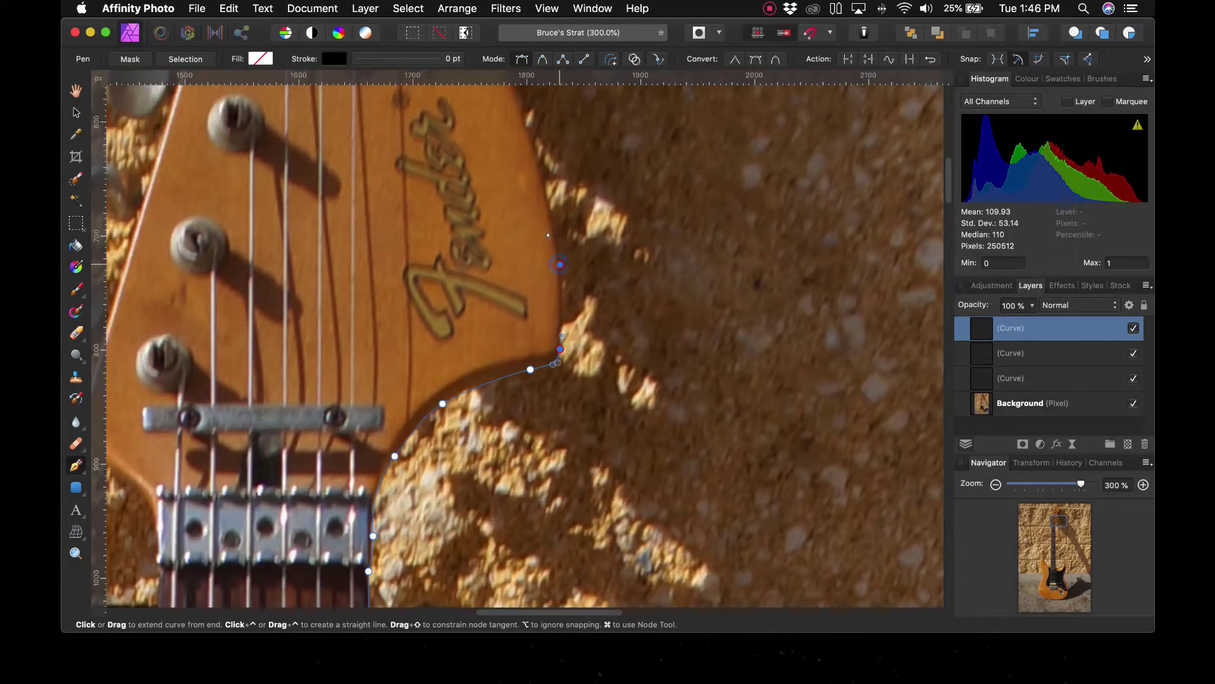
{"action": "key", "text": "space"}
{"action": "left_click_drag", "start_coordinate": [548, 235], "coordinate": [539, 418]}
Step: Trace the headstock's right edge from the Fender logo up to the notch beside the STRATOCASTER lettering
{"action": "left_click", "coordinate": [548, 344]}
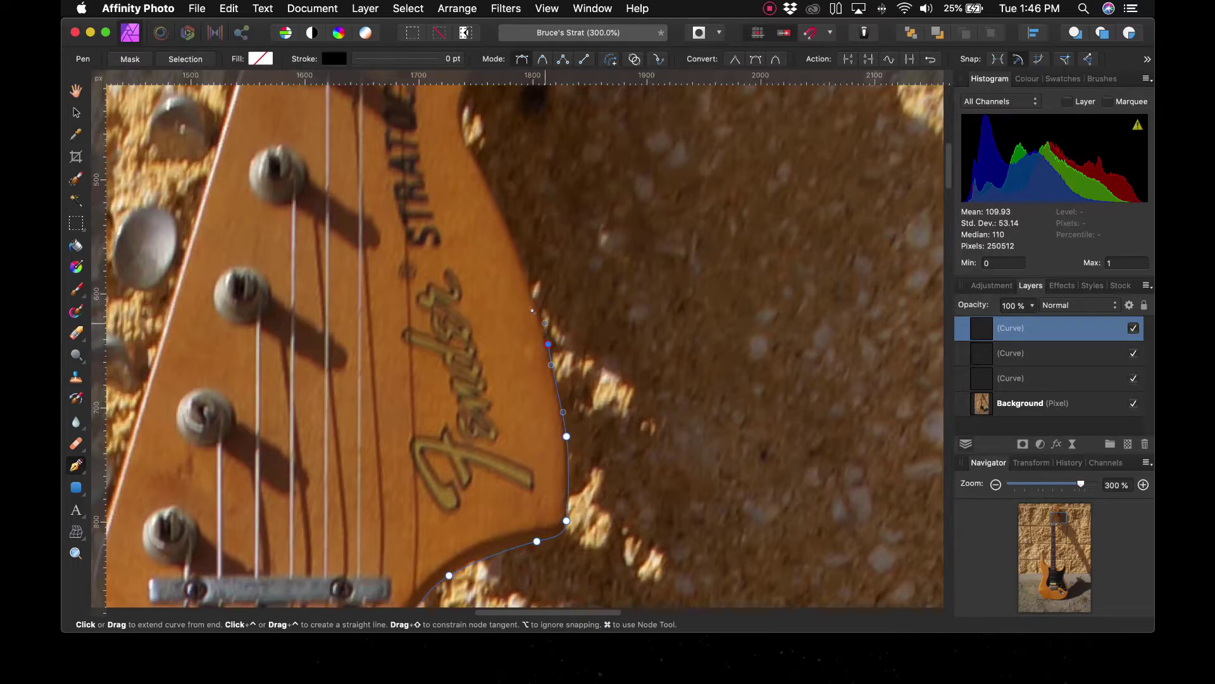
{"action": "left_click_drag", "start_coordinate": [530, 308], "coordinate": [530, 308]}
{"action": "scroll", "coordinate": [515, 347], "scroll_direction": "up", "scroll_amount": 5}
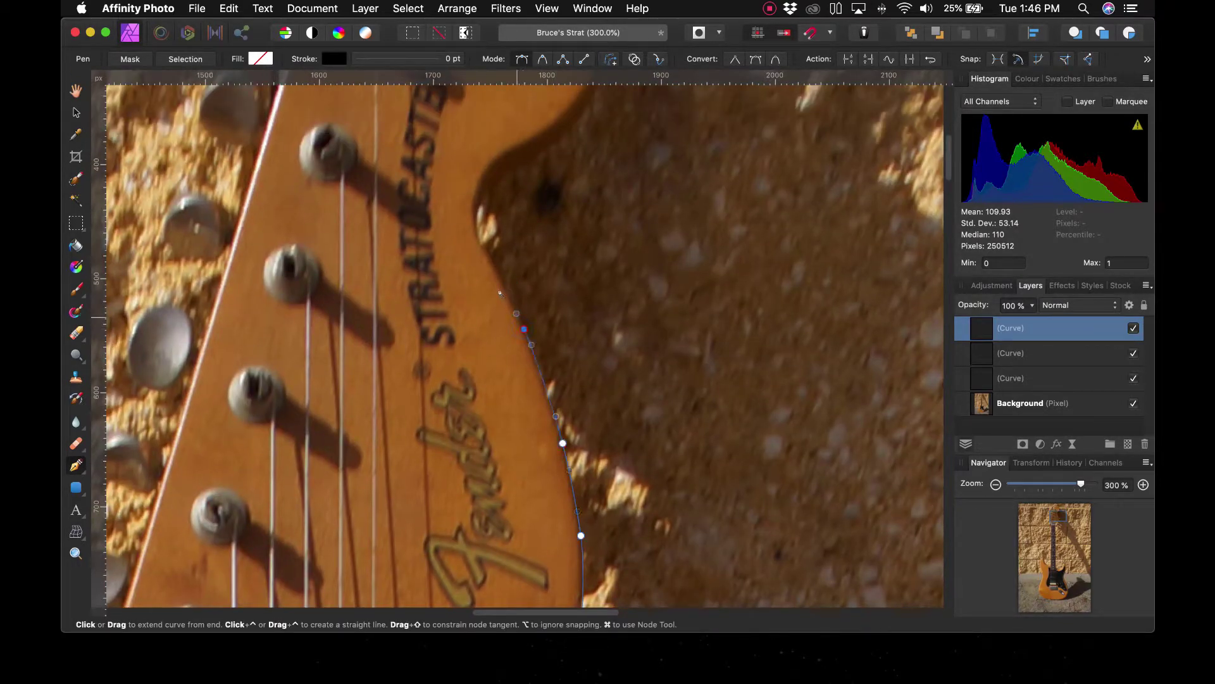
{"action": "key", "text": "space"}
{"action": "left_click_drag", "start_coordinate": [449, 338], "coordinate": [440, 442]}
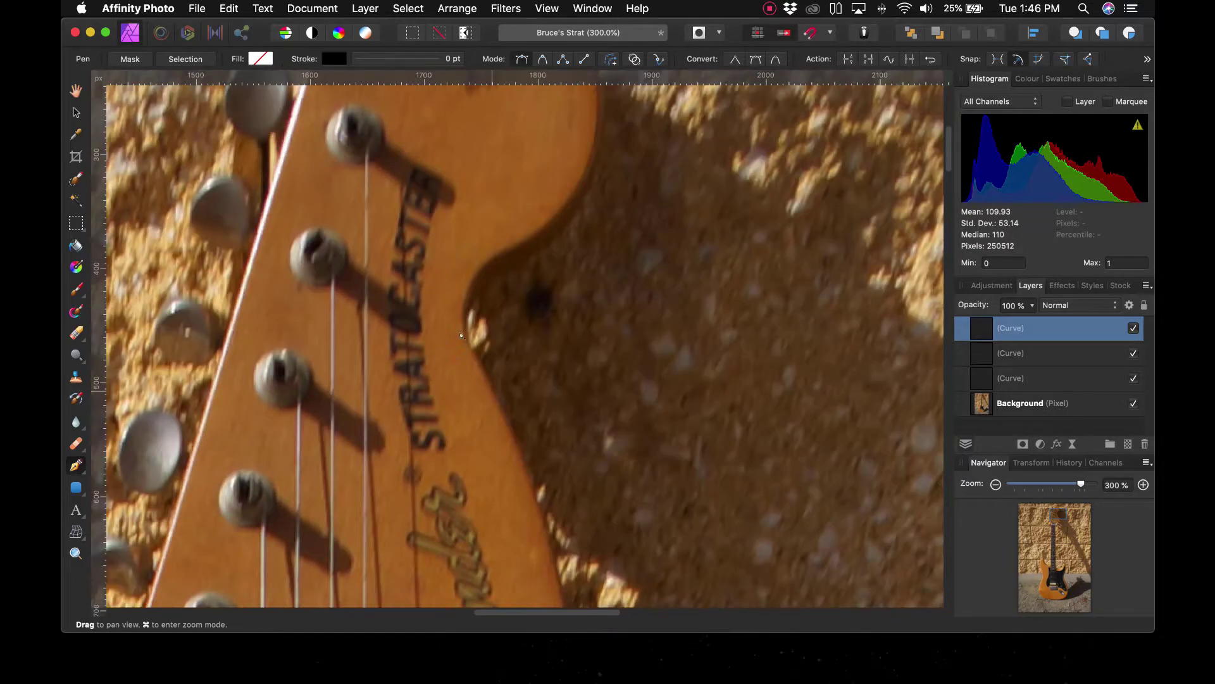
{"action": "left_click_drag", "start_coordinate": [469, 343], "coordinate": [469, 333]}
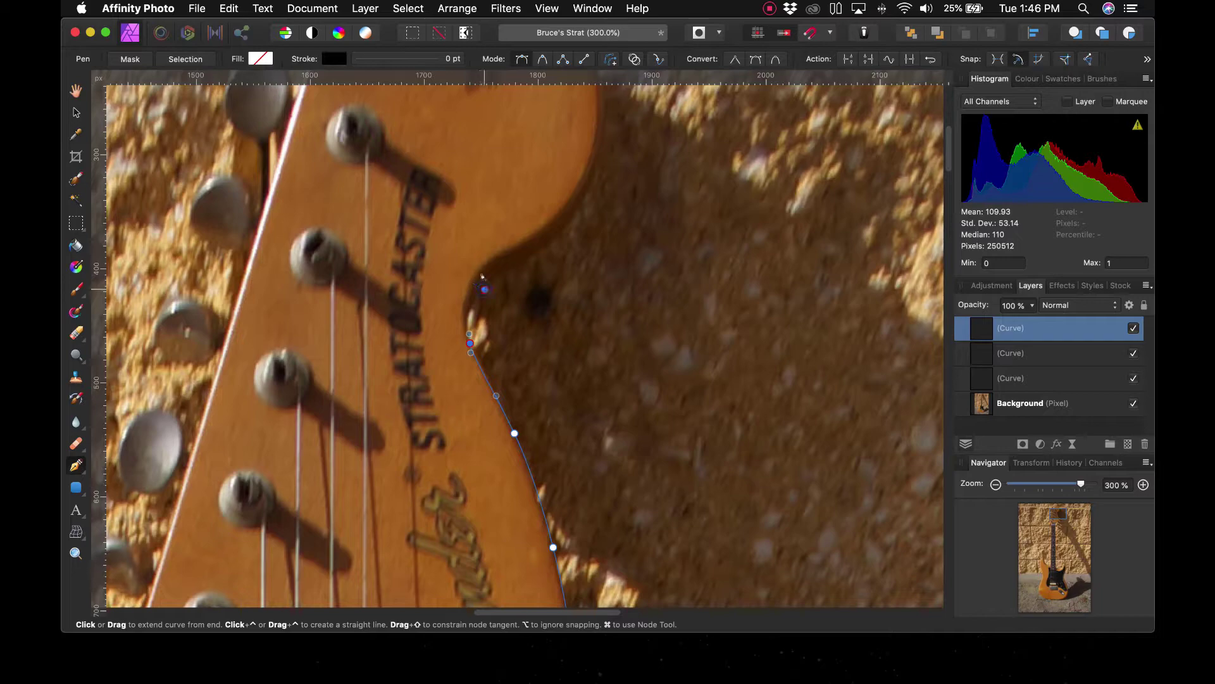
Step: Trace around the notch and out along the lower right curve of the headstock's rounded end
{"action": "left_click_drag", "start_coordinate": [484, 289], "coordinate": [507, 270]}
{"action": "left_click_drag", "start_coordinate": [590, 162], "coordinate": [549, 244]}
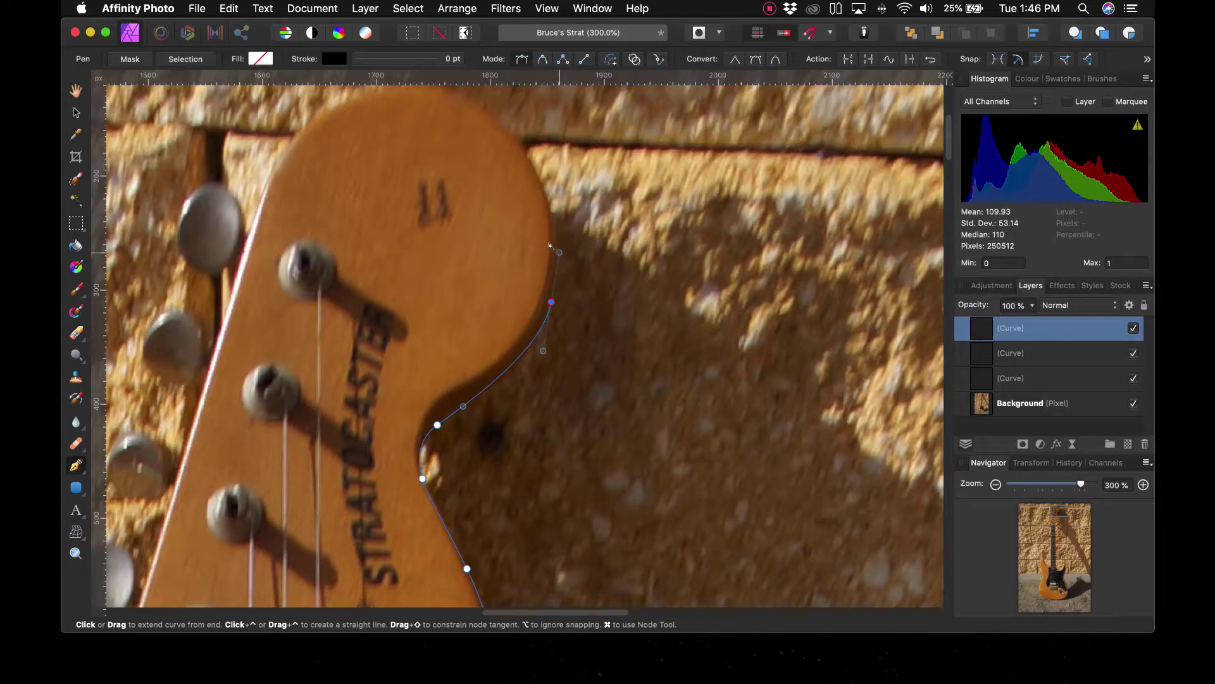
{"action": "scroll", "coordinate": [520, 334], "scroll_direction": "up", "scroll_amount": 5}
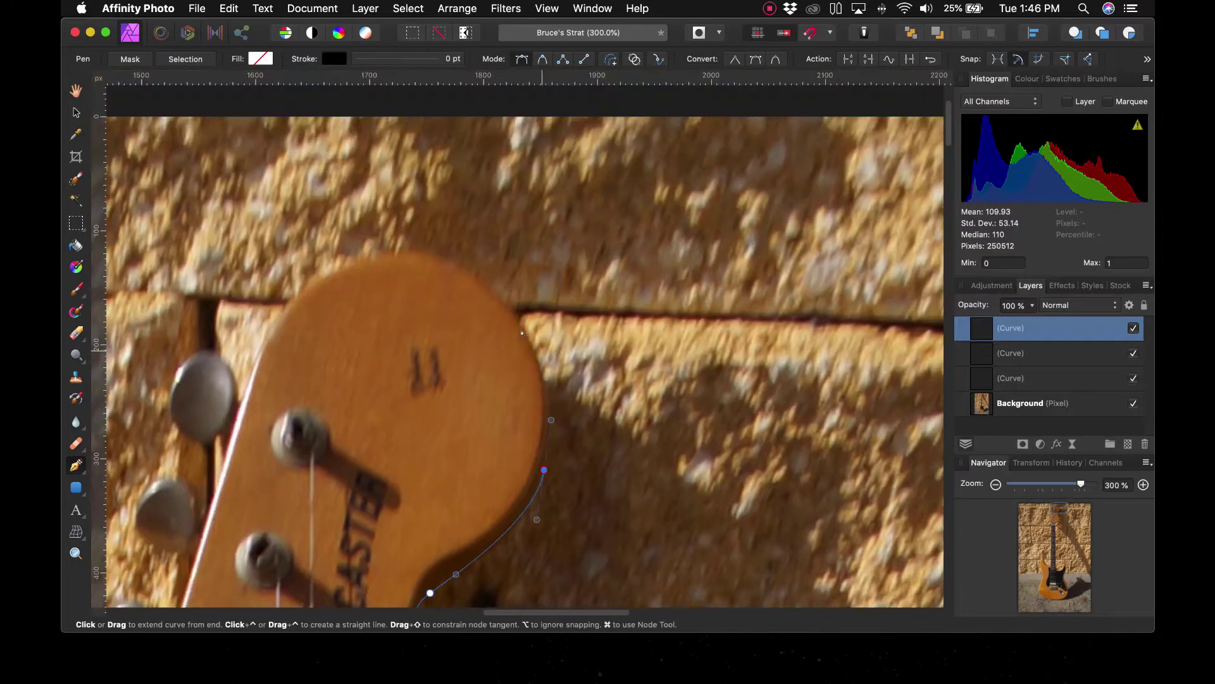
Step: Trace over the headstock's rounded top and down to its upper left side
{"action": "left_click_drag", "start_coordinate": [518, 331], "coordinate": [503, 292]}
{"action": "left_click_drag", "start_coordinate": [420, 251], "coordinate": [364, 244]}
{"action": "left_click_drag", "start_coordinate": [283, 296], "coordinate": [387, 264]}
{"action": "left_click", "coordinate": [385, 273]}
{"action": "left_click_drag", "start_coordinate": [348, 302], "coordinate": [353, 295]}
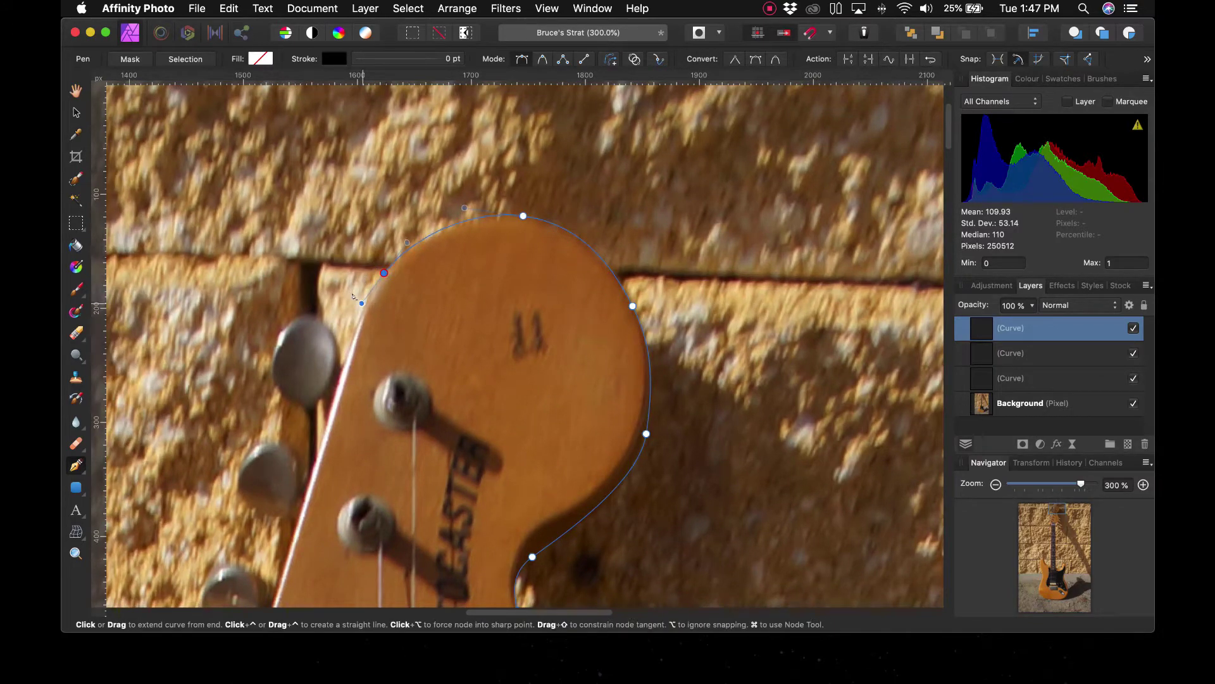
Step: Nudge the last node down and left onto the headstock's edge, and shorten the top node's left handle to fit the curve
{"action": "key", "text": "Left"}
{"action": "key", "text": "Left"}
{"action": "key", "text": "Down"}
{"action": "key", "text": "Down"}
{"action": "key", "text": "Down"}
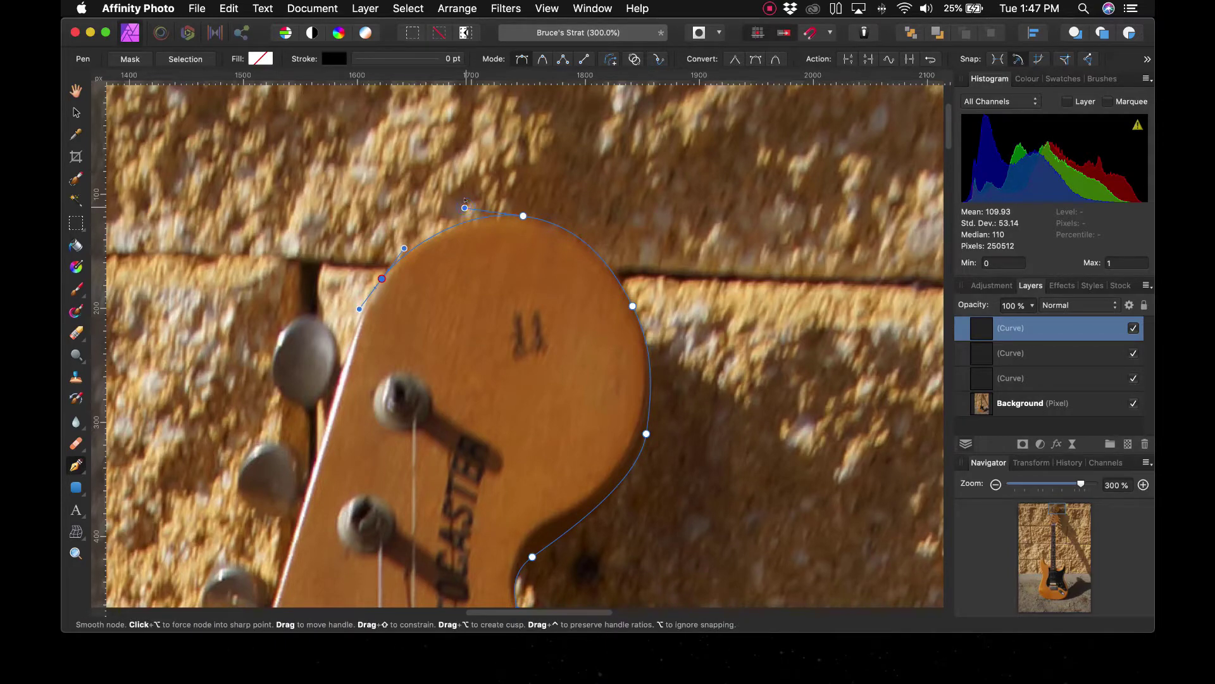
{"action": "left_click_drag", "start_coordinate": [465, 200], "coordinate": [470, 200]}
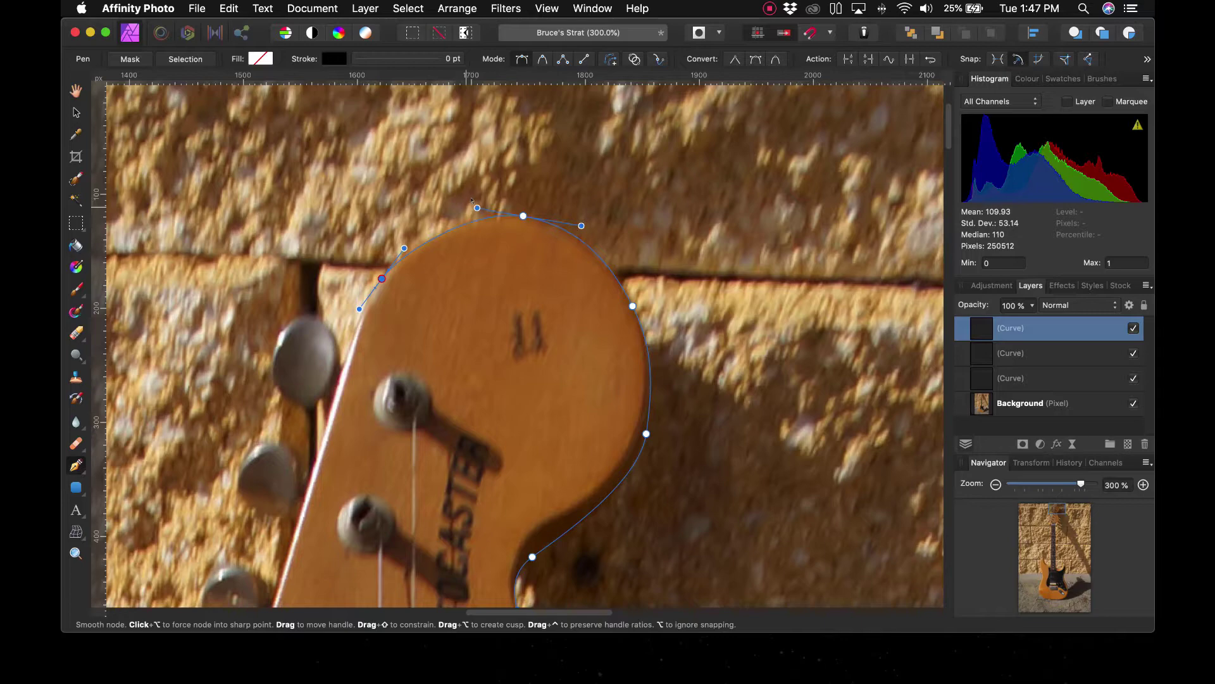
Step: Trace down the headstock's upper left edge and around the topmost tuning peg, ending back on the headstock's edge
{"action": "left_click", "coordinate": [374, 273]}
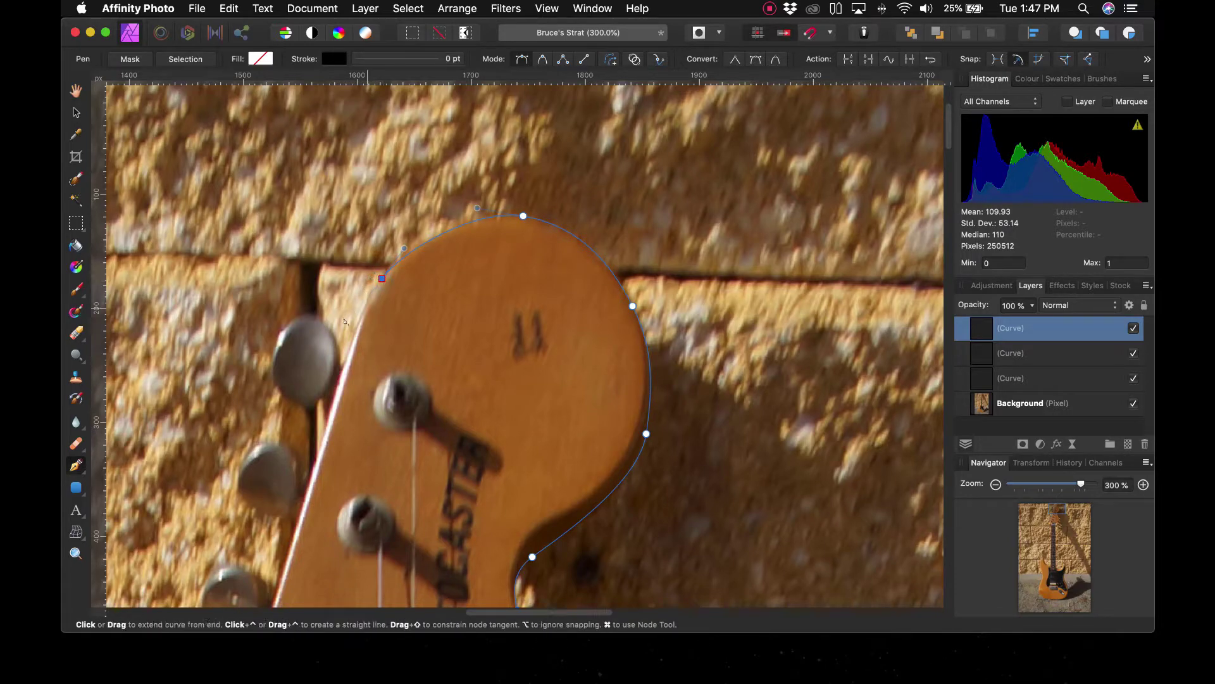
{"action": "left_click_drag", "start_coordinate": [345, 361], "coordinate": [334, 401]}
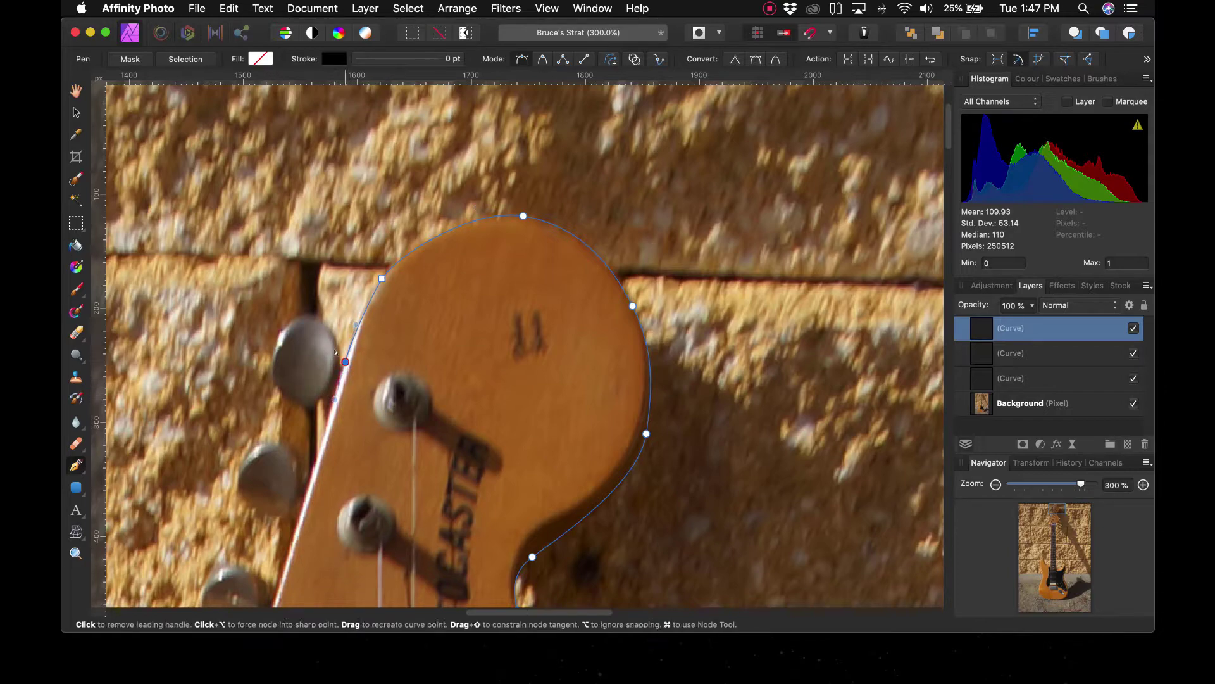
{"action": "left_click", "coordinate": [340, 352]}
{"action": "left_click_drag", "start_coordinate": [311, 317], "coordinate": [288, 313]}
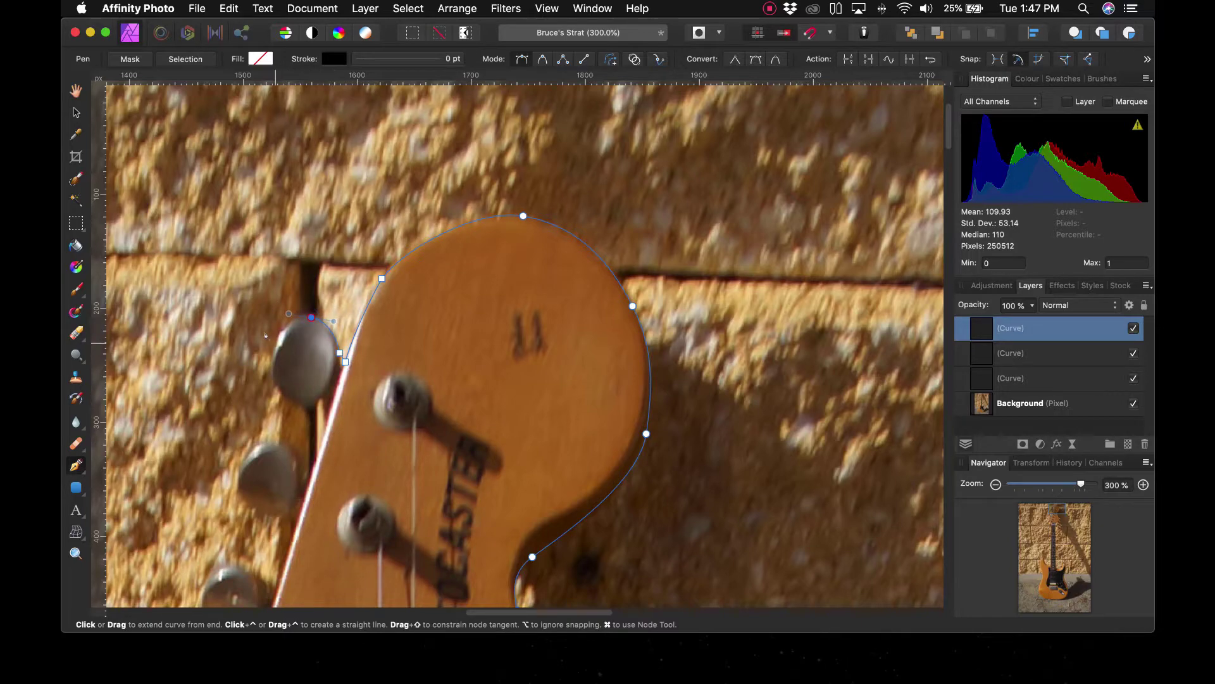
{"action": "left_click", "coordinate": [276, 344]}
{"action": "left_click_drag", "start_coordinate": [283, 393], "coordinate": [296, 402]}
{"action": "left_click", "coordinate": [315, 405]}
{"action": "left_click_drag", "start_coordinate": [330, 409], "coordinate": [327, 421]}
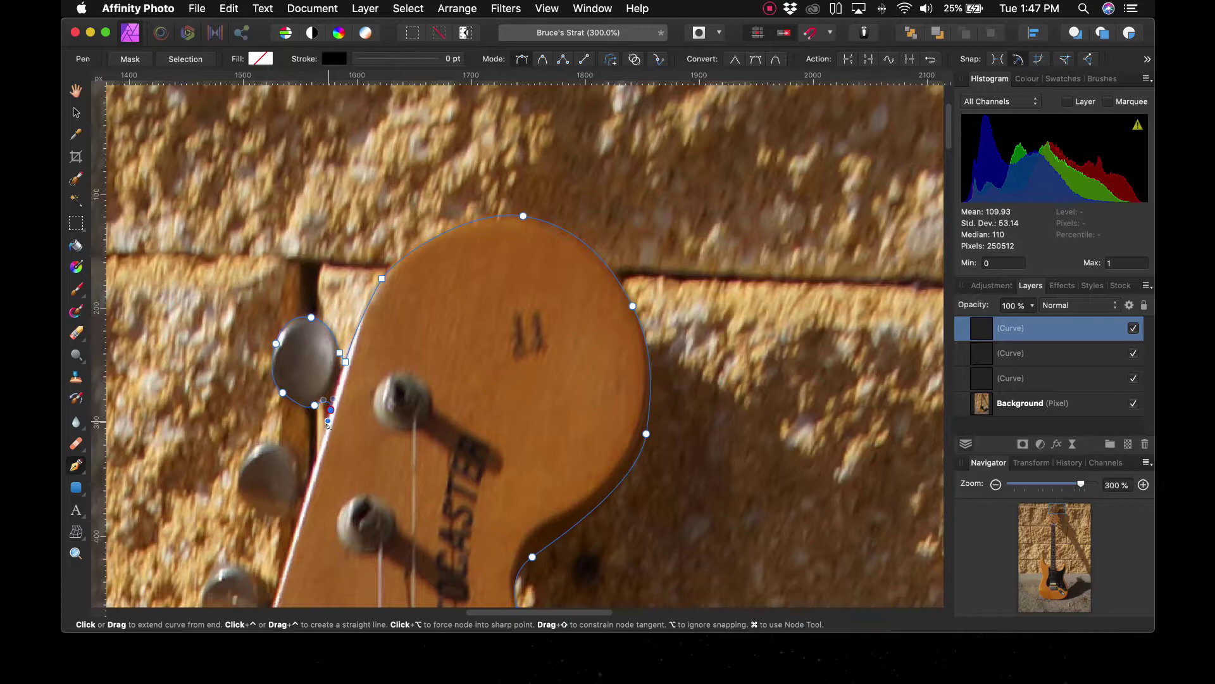
Step: Trace down to the second tuning peg and nudge the node at its upper right side leftward onto the peg's edge
{"action": "scroll", "coordinate": [327, 423], "scroll_direction": "down", "scroll_amount": 2}
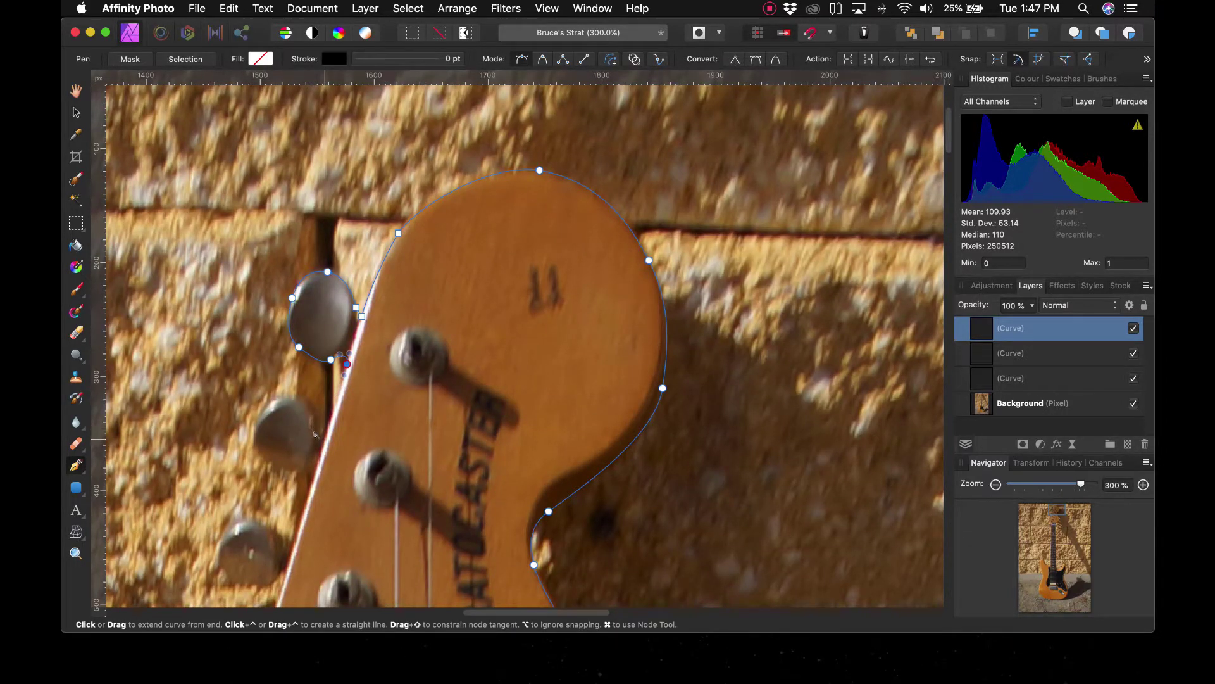
{"action": "left_click", "coordinate": [324, 441]}
{"action": "left_click_drag", "start_coordinate": [317, 412], "coordinate": [310, 400]}
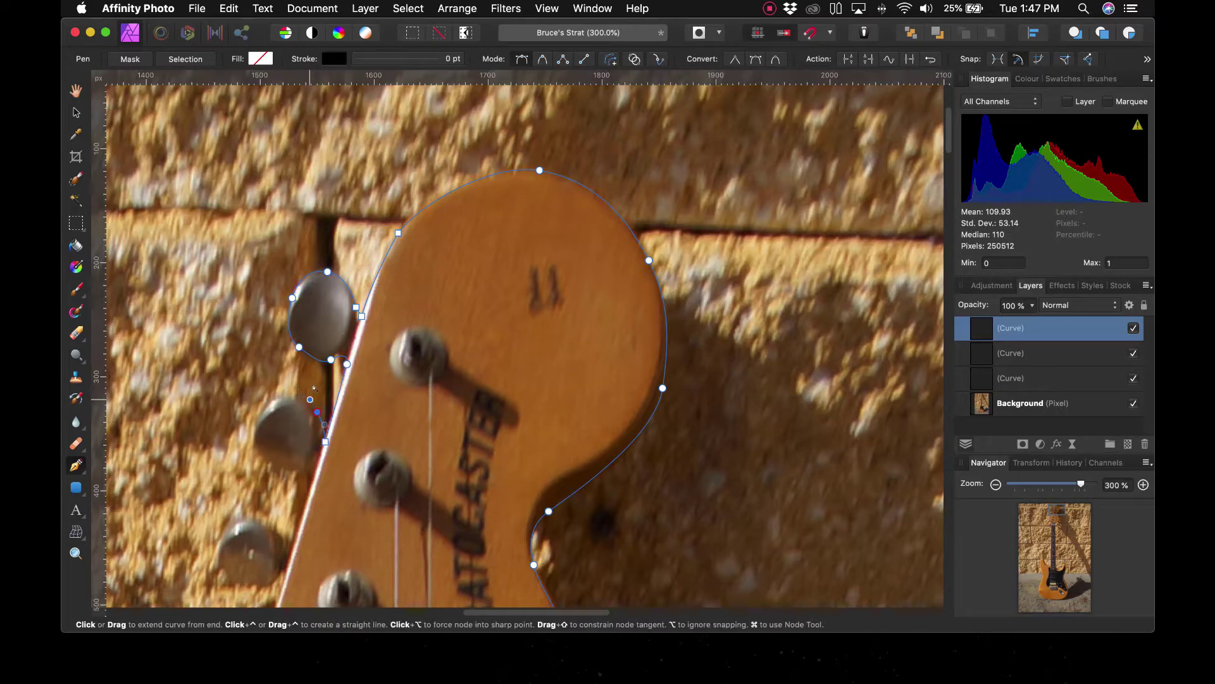
{"action": "key", "text": "Left"}
{"action": "key", "text": "Left"}
{"action": "key", "text": "Left"}
{"action": "key", "text": "Left"}
{"action": "key", "text": "Left"}
{"action": "key", "text": "Left"}
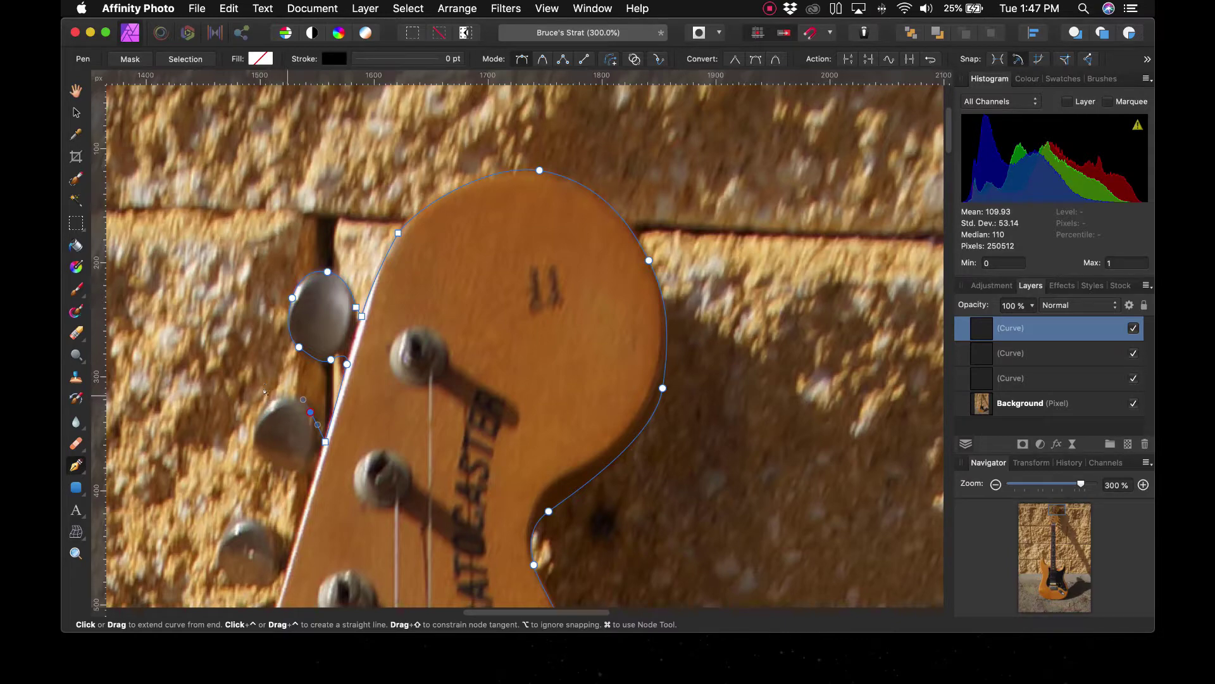
Step: Trace over the top, left side and underside of the second tuning peg back to the headstock's edge
{"action": "left_click_drag", "start_coordinate": [272, 401], "coordinate": [264, 403]}
{"action": "left_click_drag", "start_coordinate": [255, 438], "coordinate": [263, 450]}
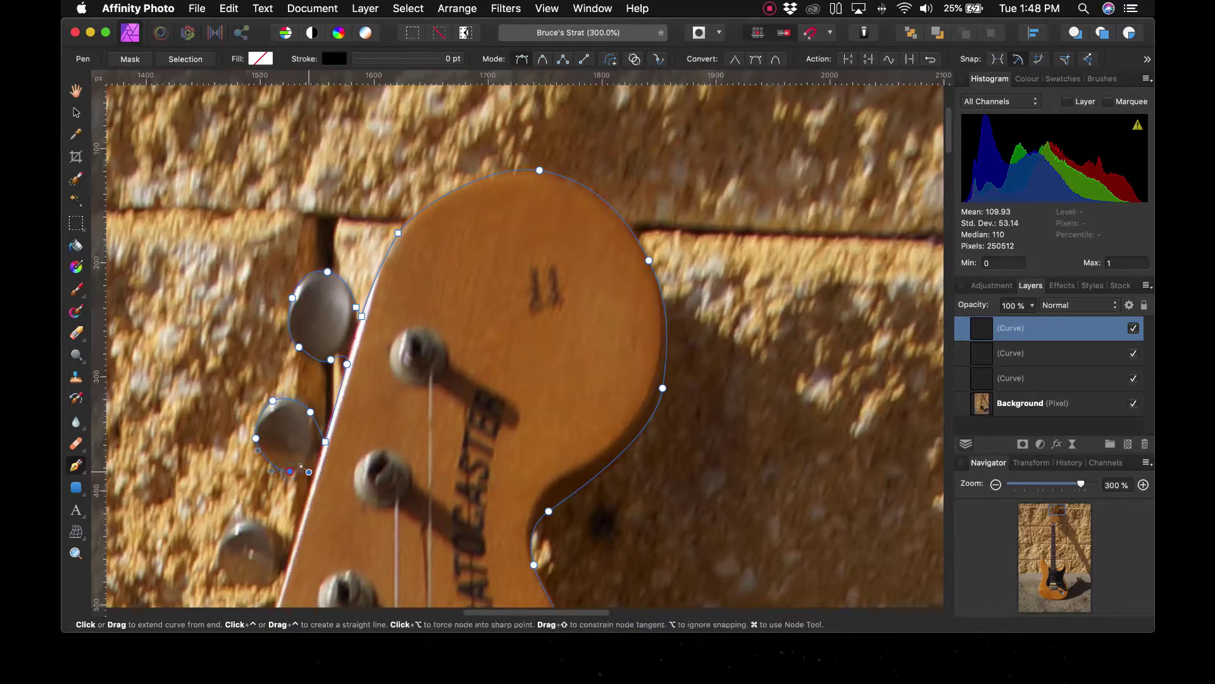
{"action": "left_click", "coordinate": [310, 474]}
Step: Trace down the headstock's left edge and around the third tuning peg, returning to the edge just below it
{"action": "scroll", "coordinate": [343, 404], "scroll_direction": "down", "scroll_amount": 5}
{"action": "scroll", "coordinate": [343, 404], "scroll_direction": "left", "scroll_amount": 2}
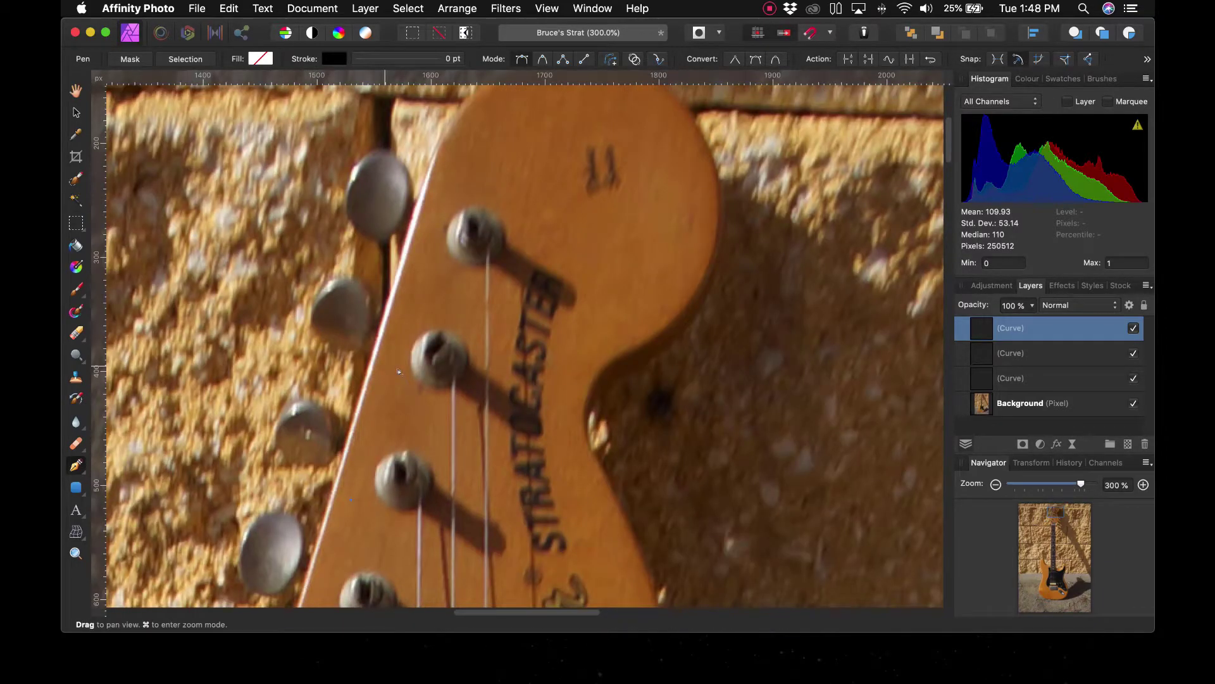
{"action": "left_click", "coordinate": [349, 434]}
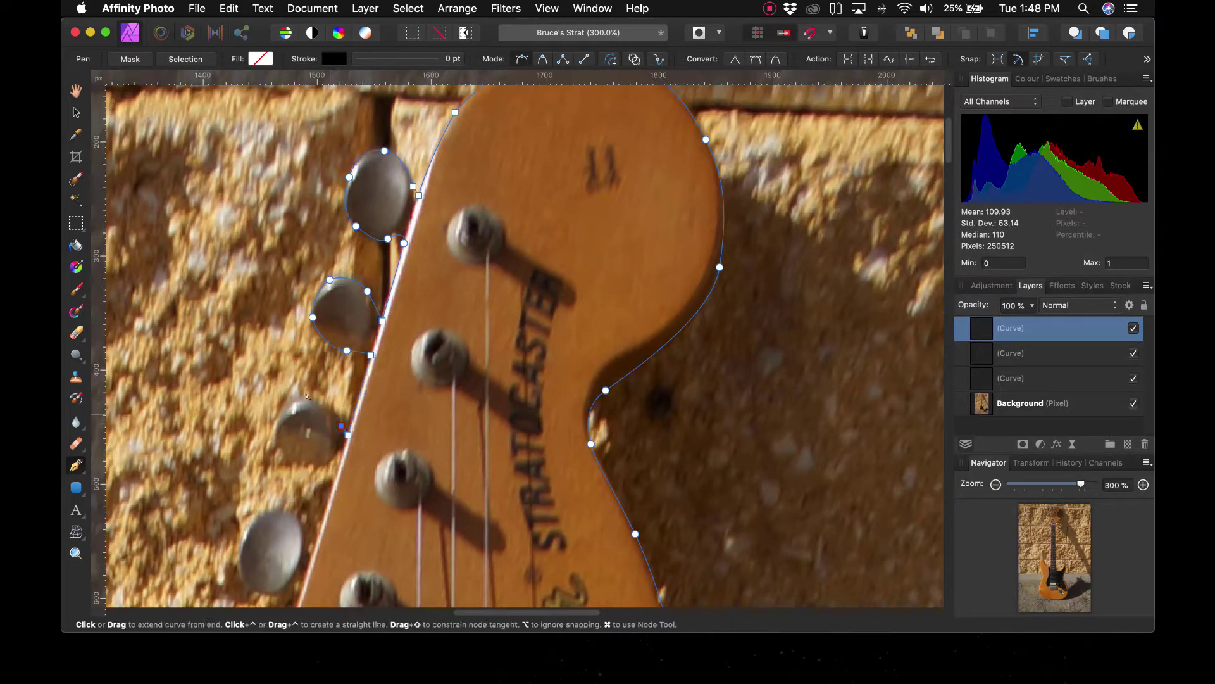
{"action": "left_click_drag", "start_coordinate": [316, 404], "coordinate": [308, 466]}
{"action": "left_click", "coordinate": [336, 454]}
{"action": "left_click", "coordinate": [337, 474]}
Step: Trace down to the fourth tuning peg and around its rim back to the headstock's left edge
{"action": "scroll", "coordinate": [323, 482], "scroll_direction": "down", "scroll_amount": 5}
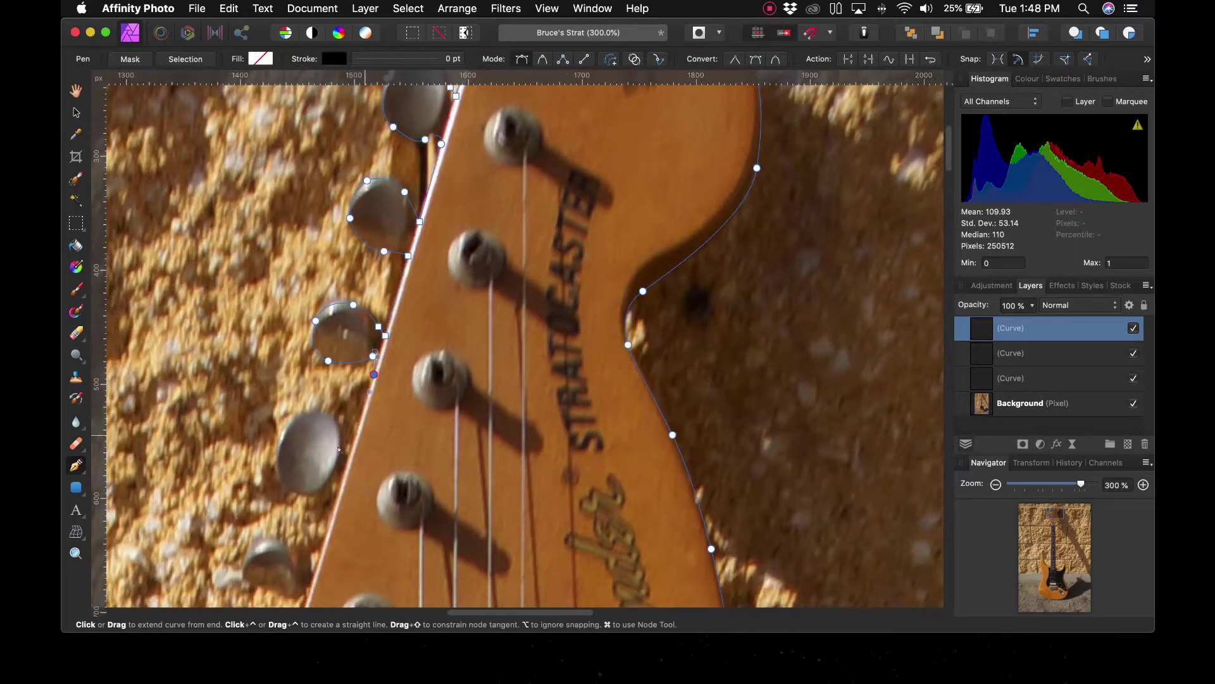
{"action": "left_click", "coordinate": [349, 453]}
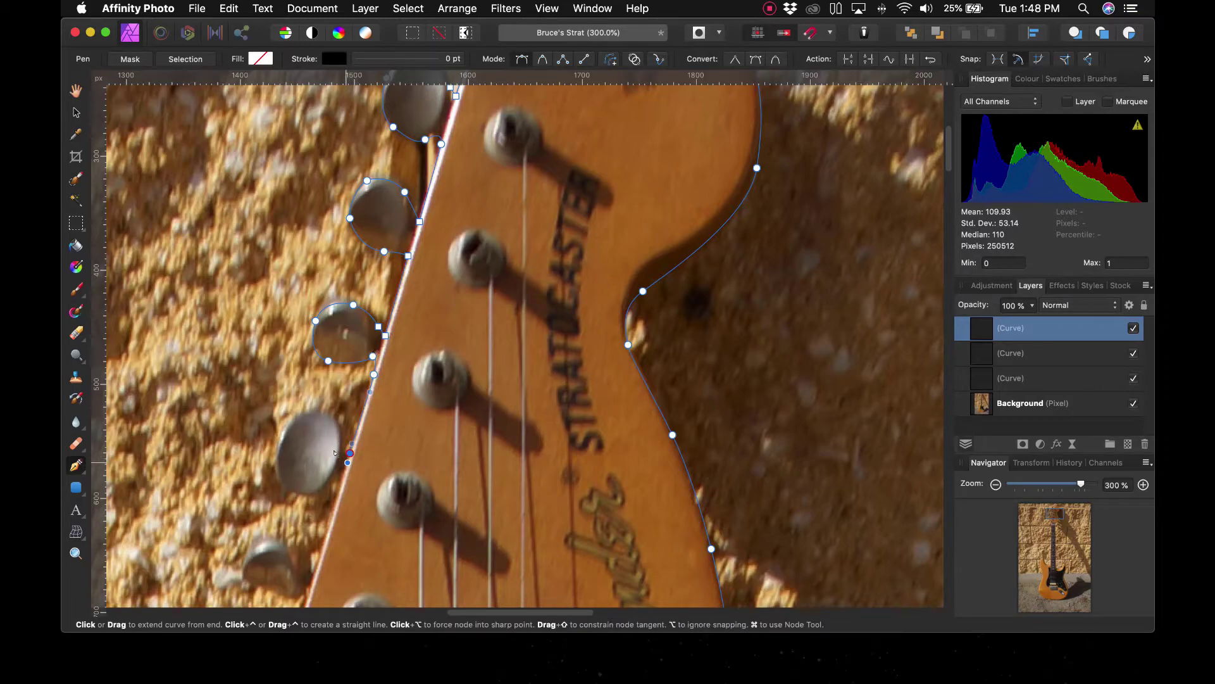
{"action": "left_click", "coordinate": [304, 411]}
{"action": "left_click_drag", "start_coordinate": [274, 454], "coordinate": [328, 479]}
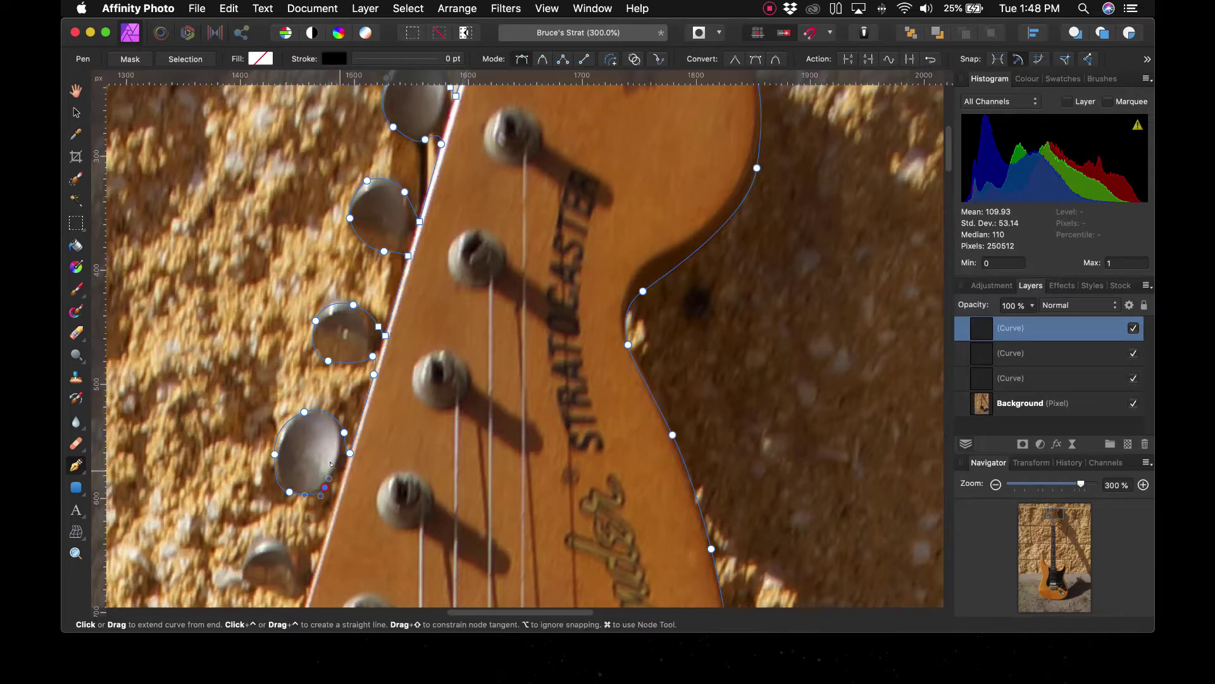
{"action": "left_click", "coordinate": [341, 472]}
Step: Trace along the headstock's left edge to the fifth tuning peg and all the way around it
{"action": "left_click", "coordinate": [313, 570]}
{"action": "left_click", "coordinate": [304, 548]}
{"action": "left_click", "coordinate": [255, 542]}
{"action": "left_click_drag", "start_coordinate": [255, 542], "coordinate": [269, 432]}
{"action": "key", "text": "space"}
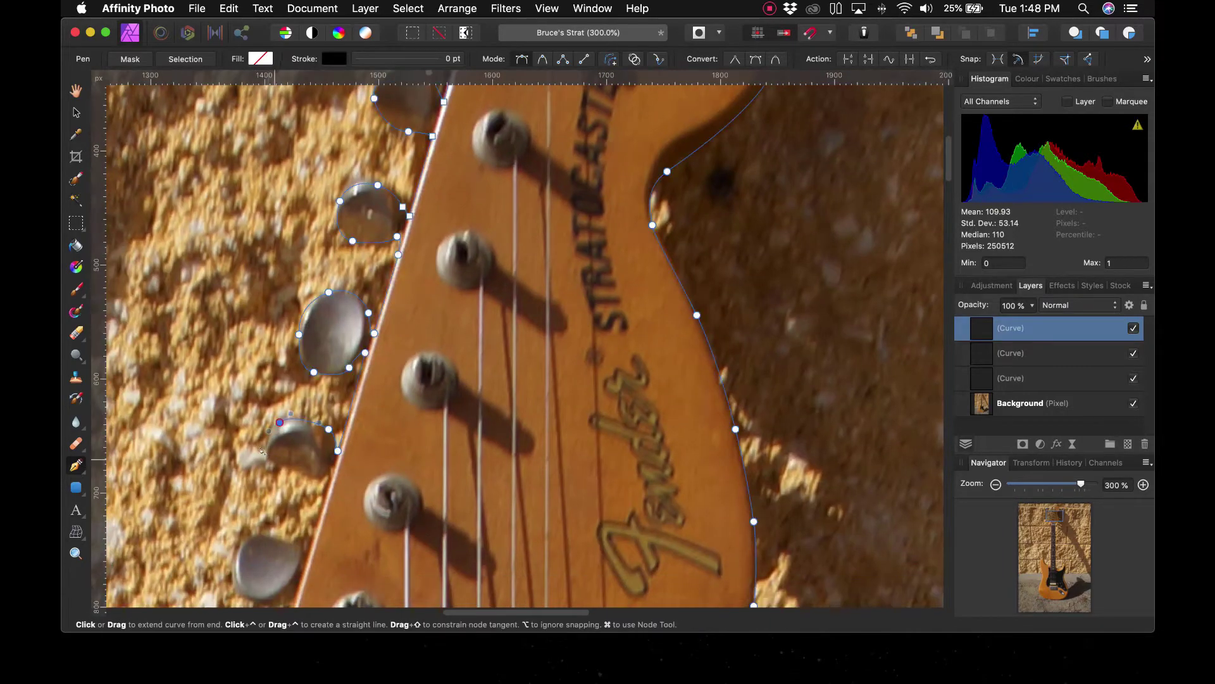
{"action": "left_click", "coordinate": [268, 462]}
{"action": "left_click", "coordinate": [302, 471]}
{"action": "left_click", "coordinate": [325, 473]}
Step: Trace around the sixth, lowest tuning peg and return to the headstock's edge beneath it
{"action": "left_click_drag", "start_coordinate": [300, 547], "coordinate": [329, 455]}
{"action": "left_click", "coordinate": [334, 475]}
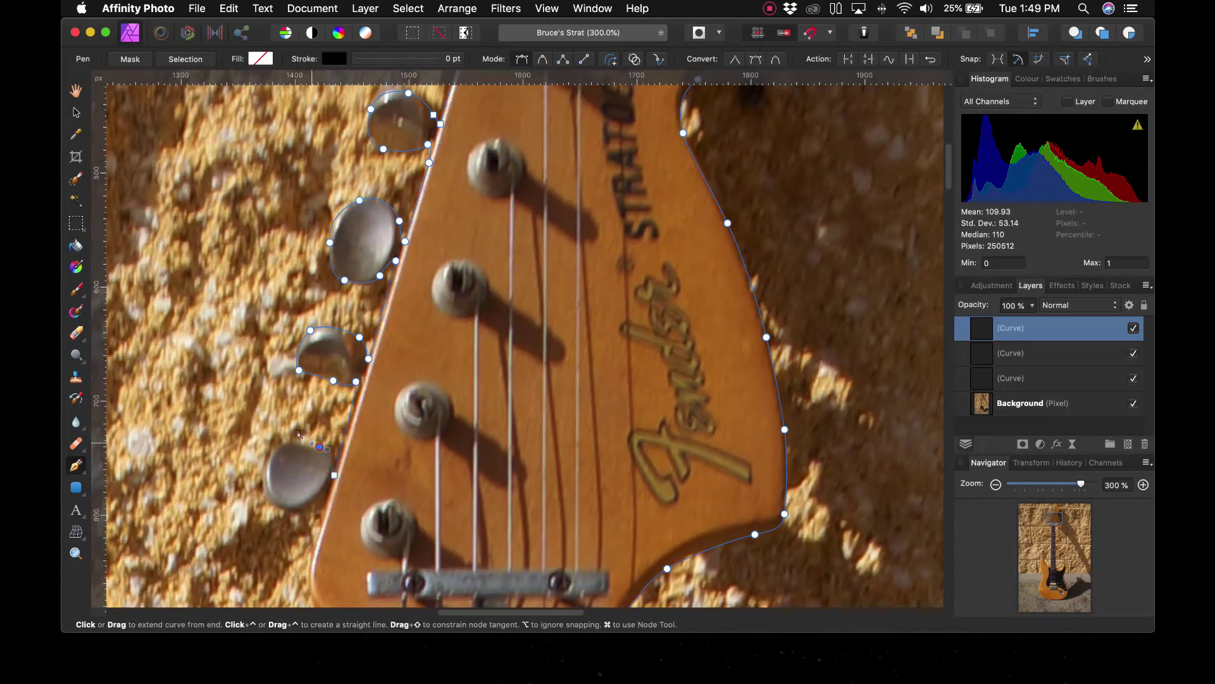
{"action": "left_click_drag", "start_coordinate": [320, 446], "coordinate": [308, 505]}
{"action": "left_click", "coordinate": [322, 494]}
{"action": "left_click", "coordinate": [321, 521]}
Step: Trace around the headstock's lower left corner and down the left side of the metal nut to the fretboard
{"action": "scroll", "coordinate": [321, 410], "scroll_direction": "down", "scroll_amount": 5}
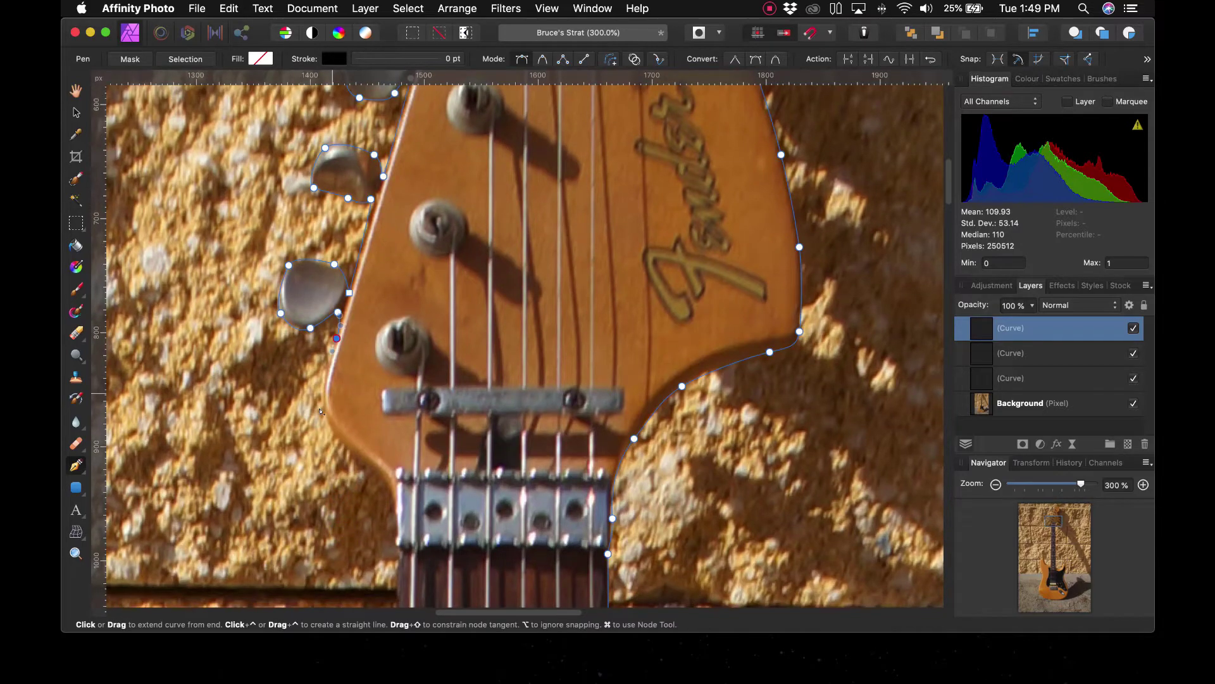
{"action": "left_click_drag", "start_coordinate": [336, 433], "coordinate": [358, 453]}
{"action": "left_click", "coordinate": [397, 504]}
{"action": "left_click_drag", "start_coordinate": [401, 517], "coordinate": [389, 408]}
{"action": "key", "text": "space"}
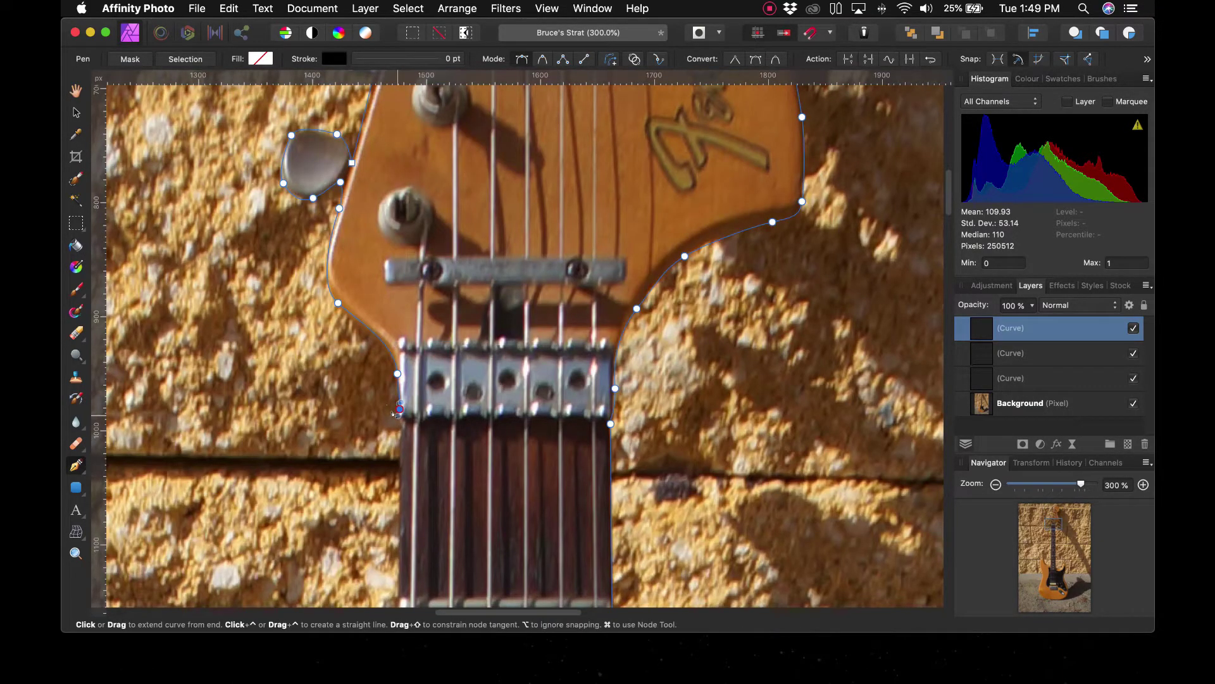
{"action": "left_click_drag", "start_coordinate": [403, 425], "coordinate": [403, 432]}
Step: Trace the neck's left edge from the nut down to just past the second dot inlay
{"action": "left_click_drag", "start_coordinate": [418, 496], "coordinate": [430, 193]}
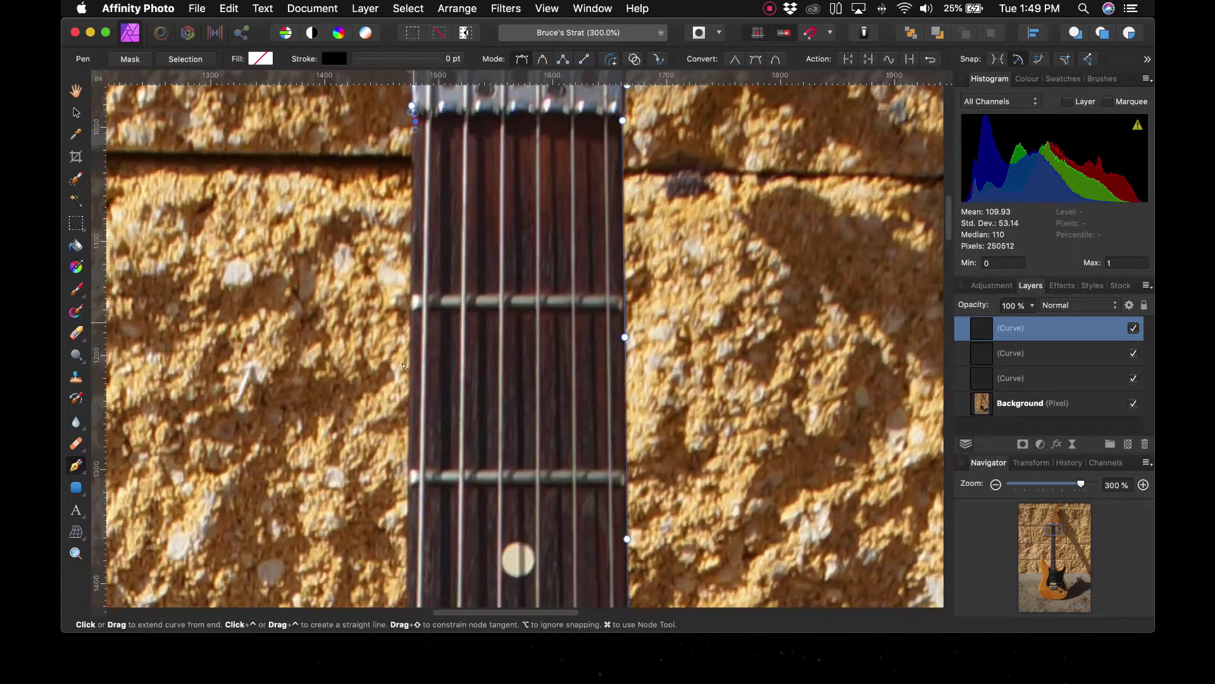
{"action": "left_click_drag", "start_coordinate": [404, 378], "coordinate": [472, 223]}
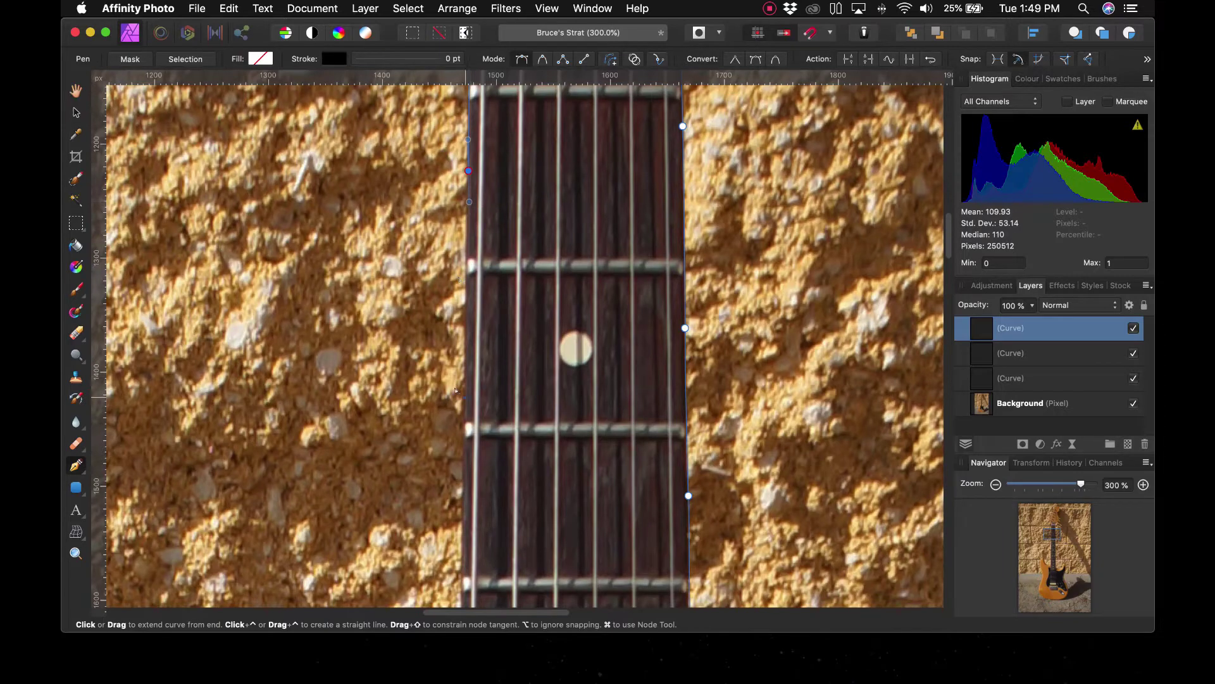
{"action": "left_click_drag", "start_coordinate": [465, 399], "coordinate": [462, 447]}
{"action": "key", "text": "space"}
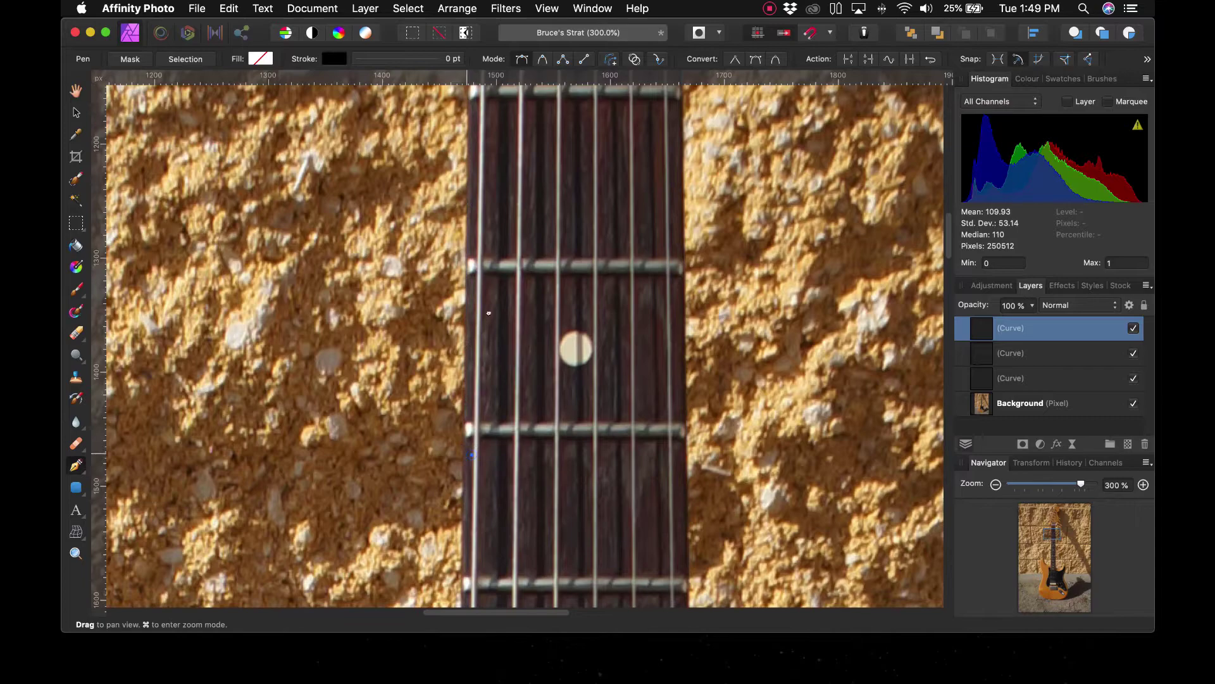
{"action": "left_click_drag", "start_coordinate": [489, 313], "coordinate": [492, 231]}
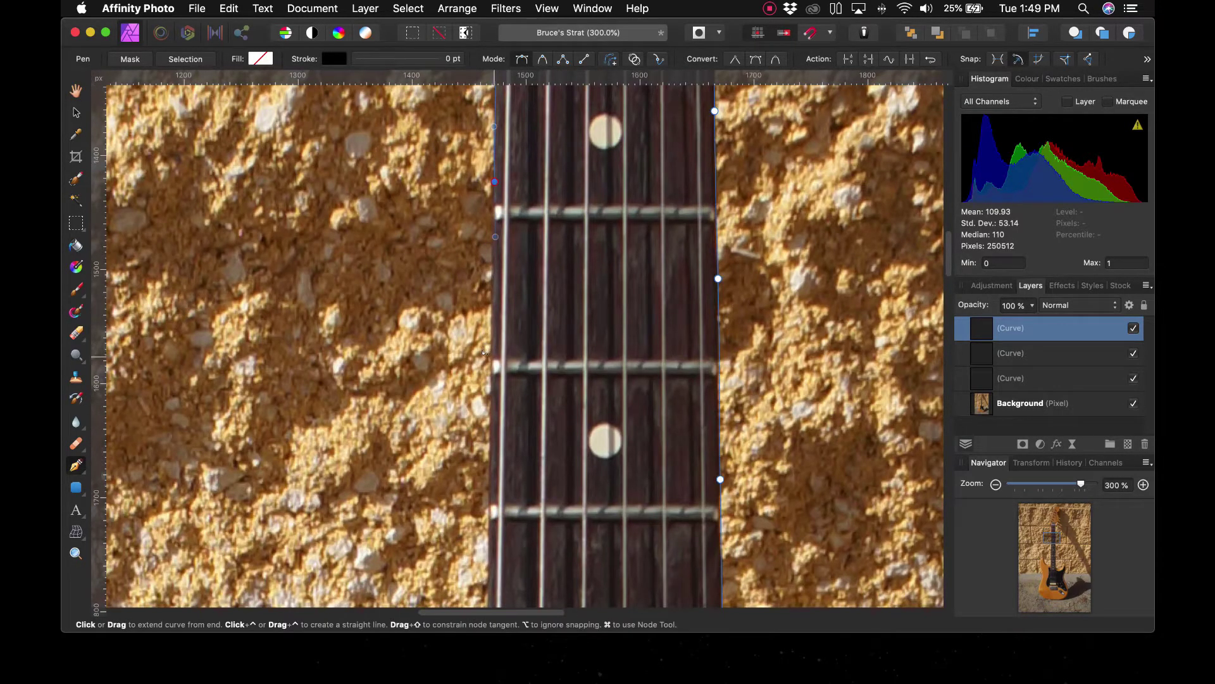
{"action": "left_click_drag", "start_coordinate": [493, 359], "coordinate": [478, 392]}
{"action": "key", "text": "space"}
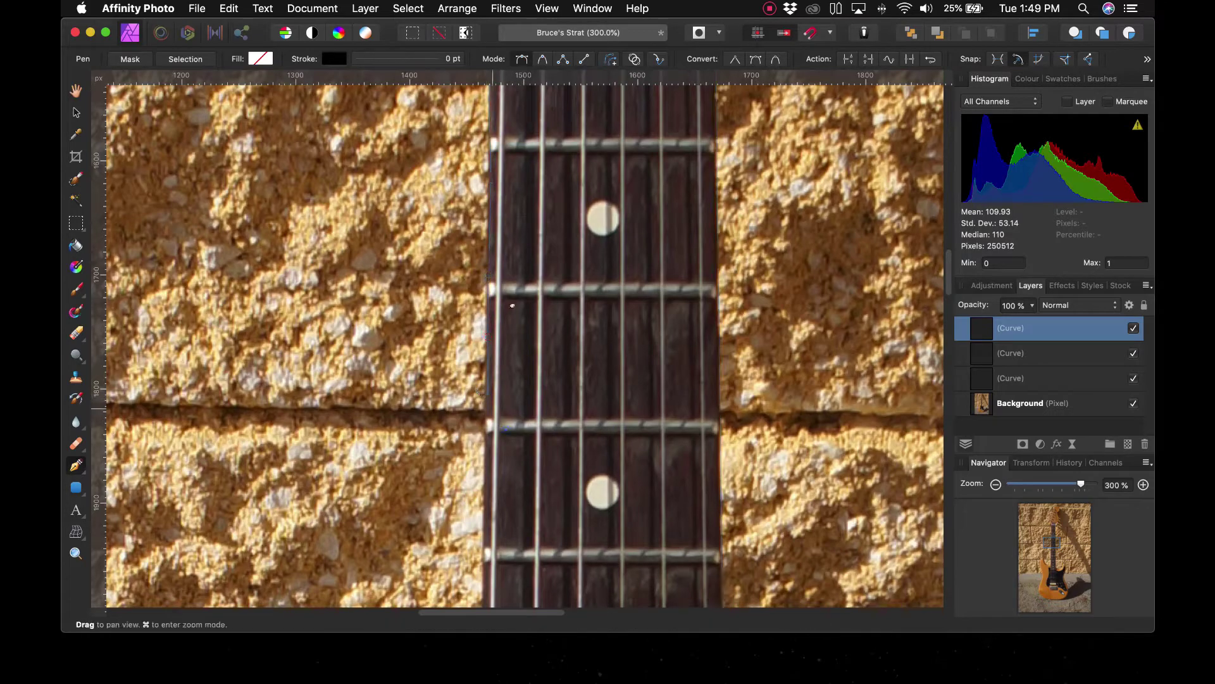
{"action": "scroll", "coordinate": [478, 393], "scroll_direction": "down", "scroll_amount": 4}
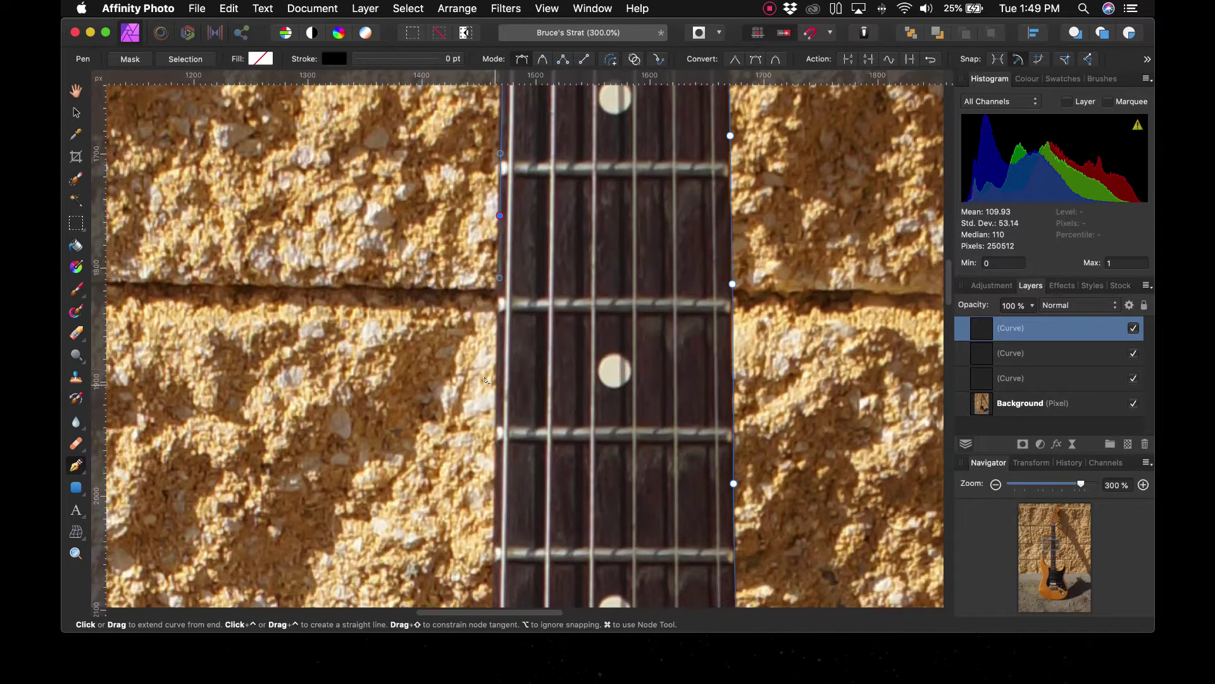
Step: Continue the path down the neck's left edge from below the second dot inlay to just above the double-dot inlay
{"action": "left_click_drag", "start_coordinate": [497, 392], "coordinate": [548, 281]}
{"action": "key", "text": "space"}
{"action": "left_click", "coordinate": [528, 391]}
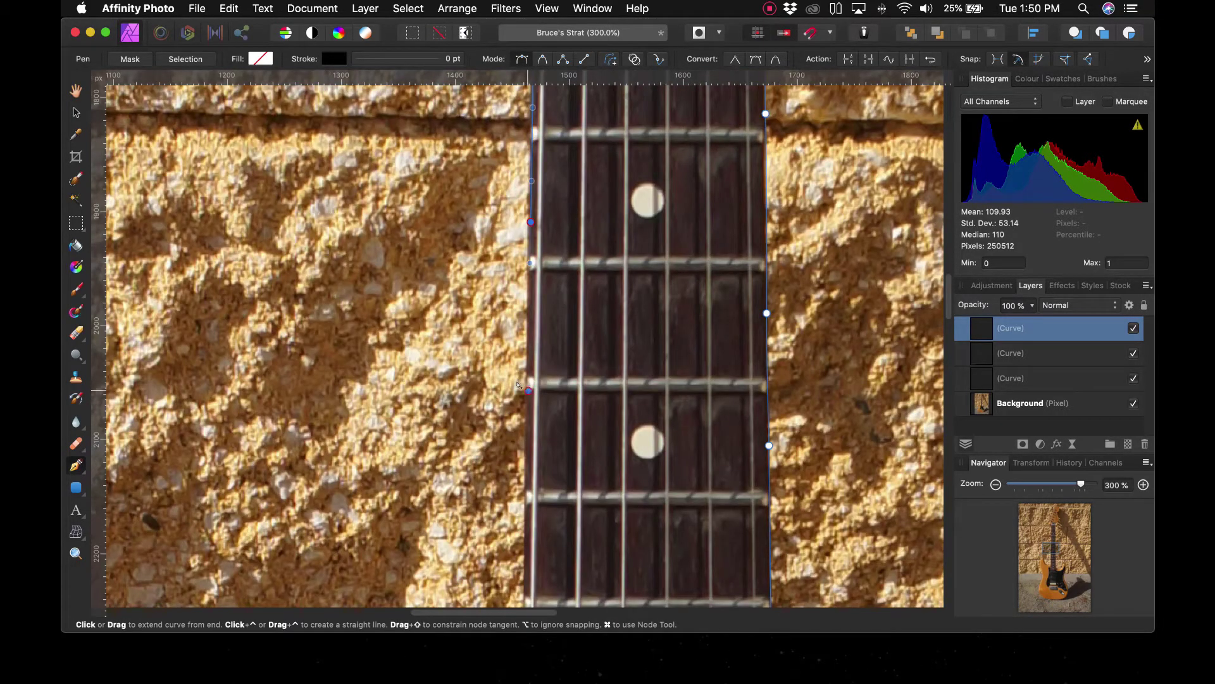
{"action": "left_click_drag", "start_coordinate": [519, 406], "coordinate": [519, 429]}
{"action": "key", "text": "space"}
{"action": "left_click_drag", "start_coordinate": [549, 496], "coordinate": [599, 311]}
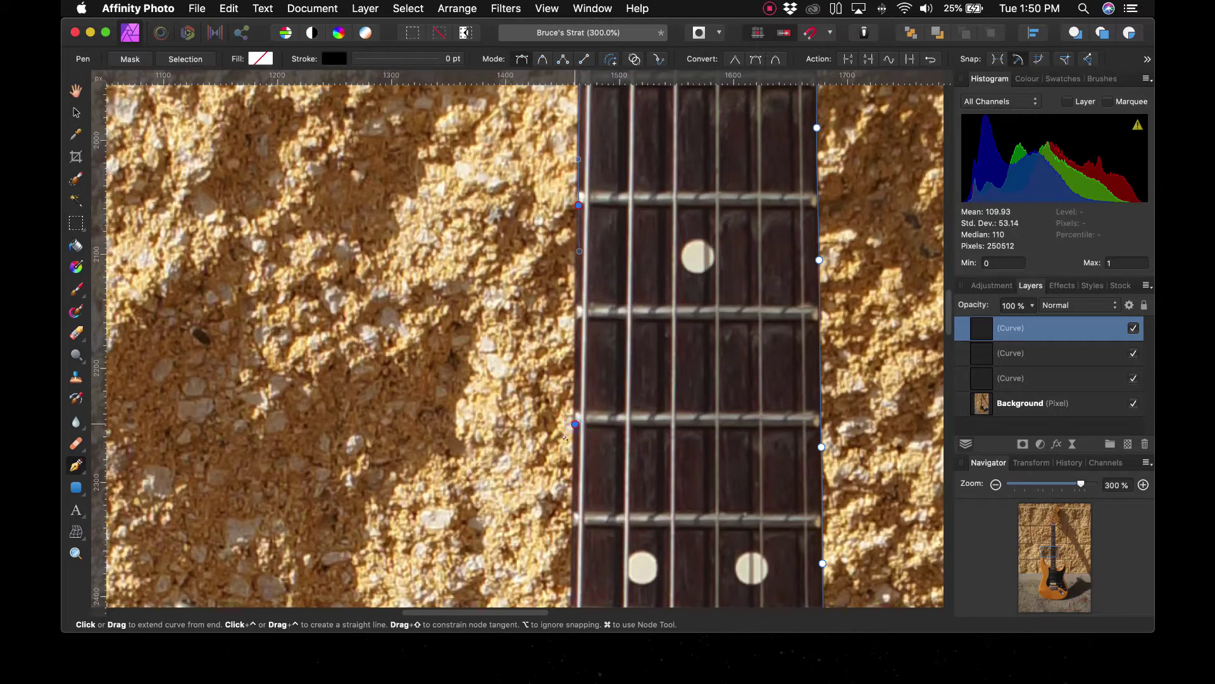
{"action": "left_click_drag", "start_coordinate": [575, 424], "coordinate": [564, 460]}
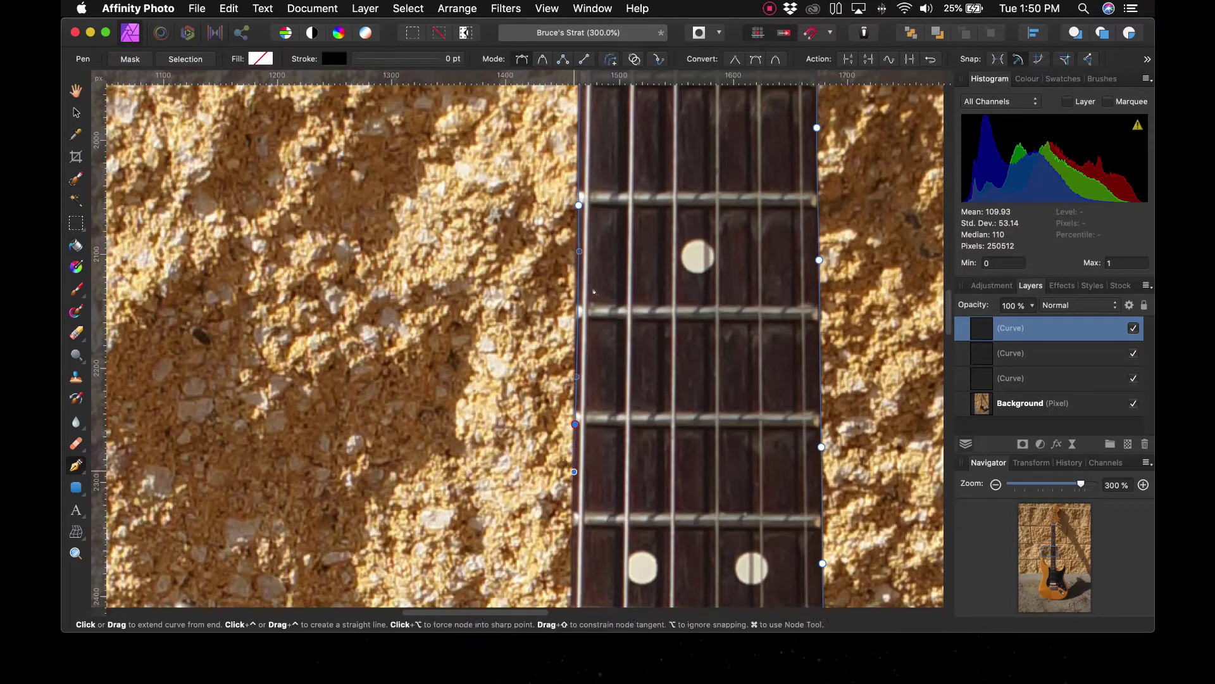
{"action": "key", "text": "space"}
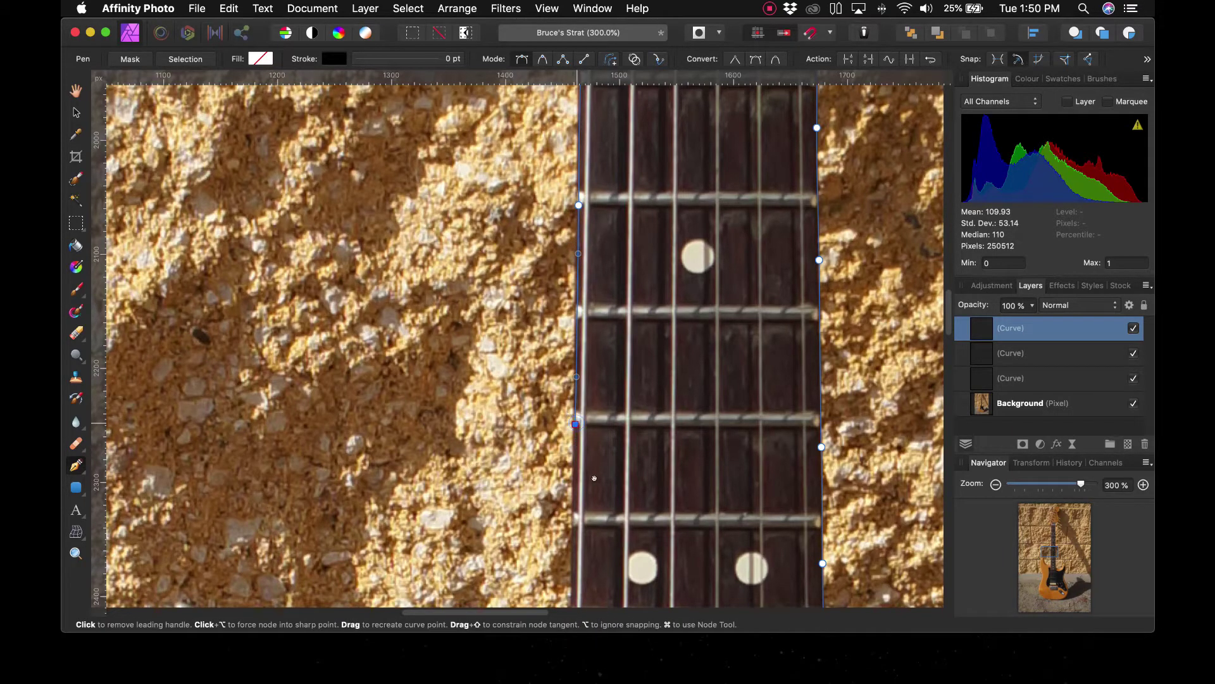
Step: Trace the neck's left edge from the double-dot inlay down to the point where the neck meets the body
{"action": "scroll", "coordinate": [594, 478], "scroll_direction": "down", "scroll_amount": 5}
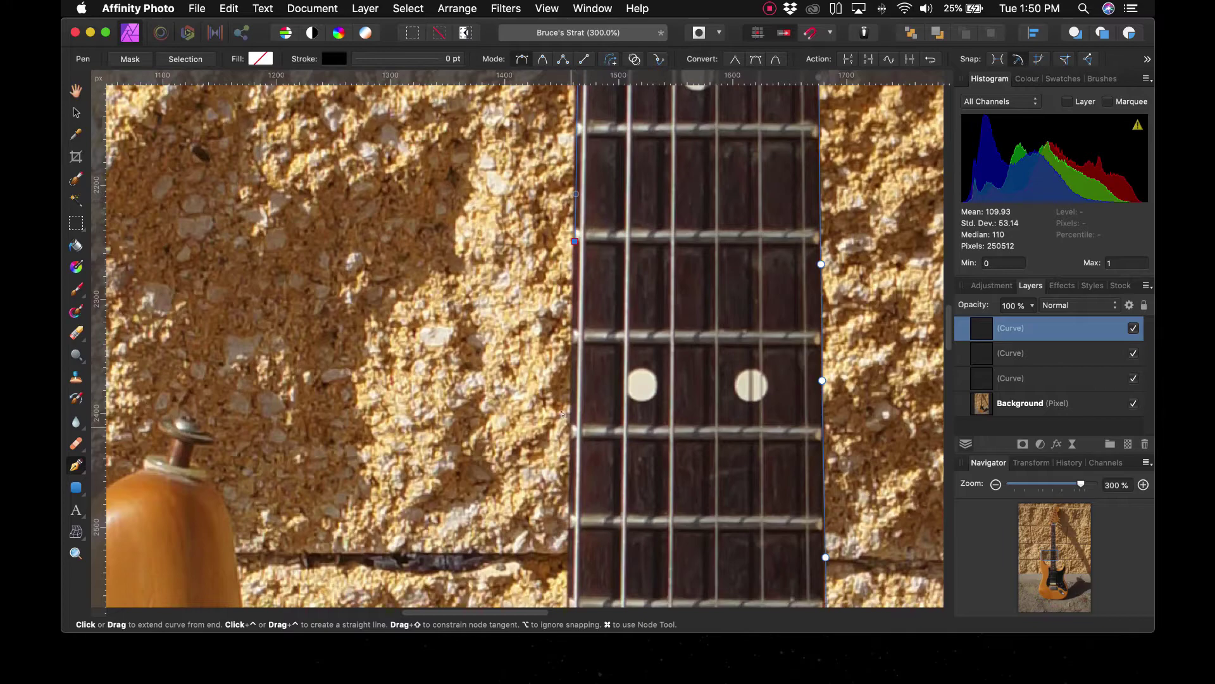
{"action": "left_click_drag", "start_coordinate": [571, 424], "coordinate": [572, 459]}
{"action": "scroll", "coordinate": [565, 454], "scroll_direction": "down", "scroll_amount": 5}
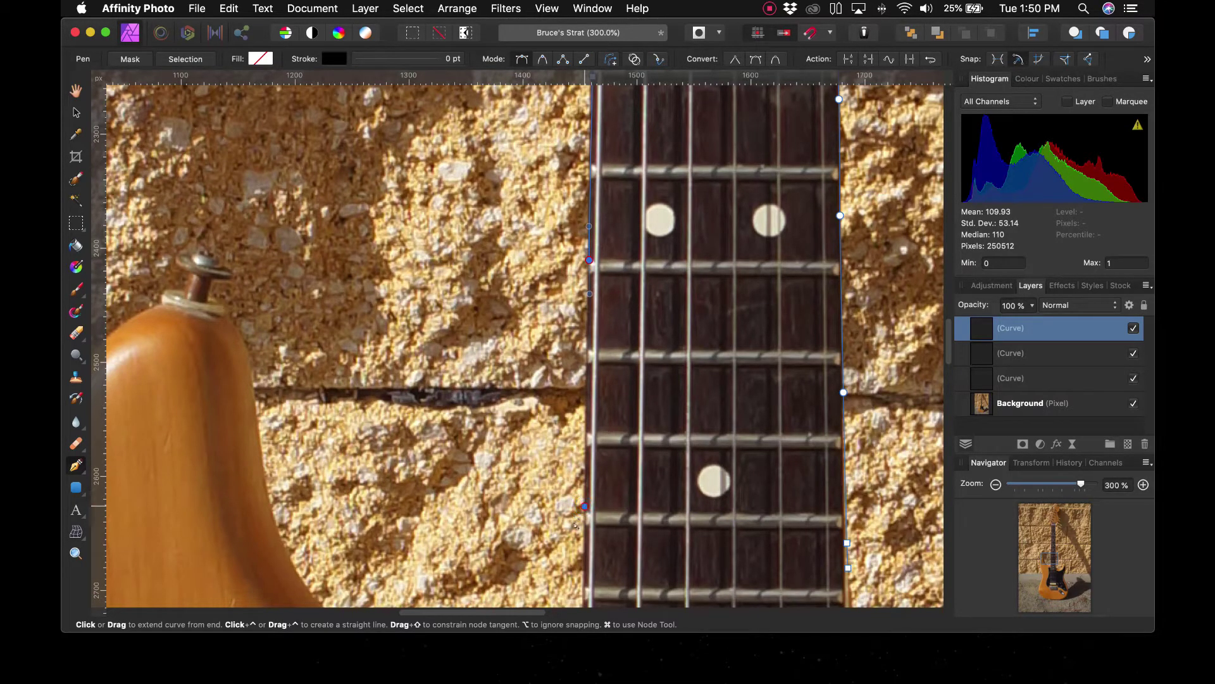
{"action": "left_click_drag", "start_coordinate": [583, 507], "coordinate": [586, 549]}
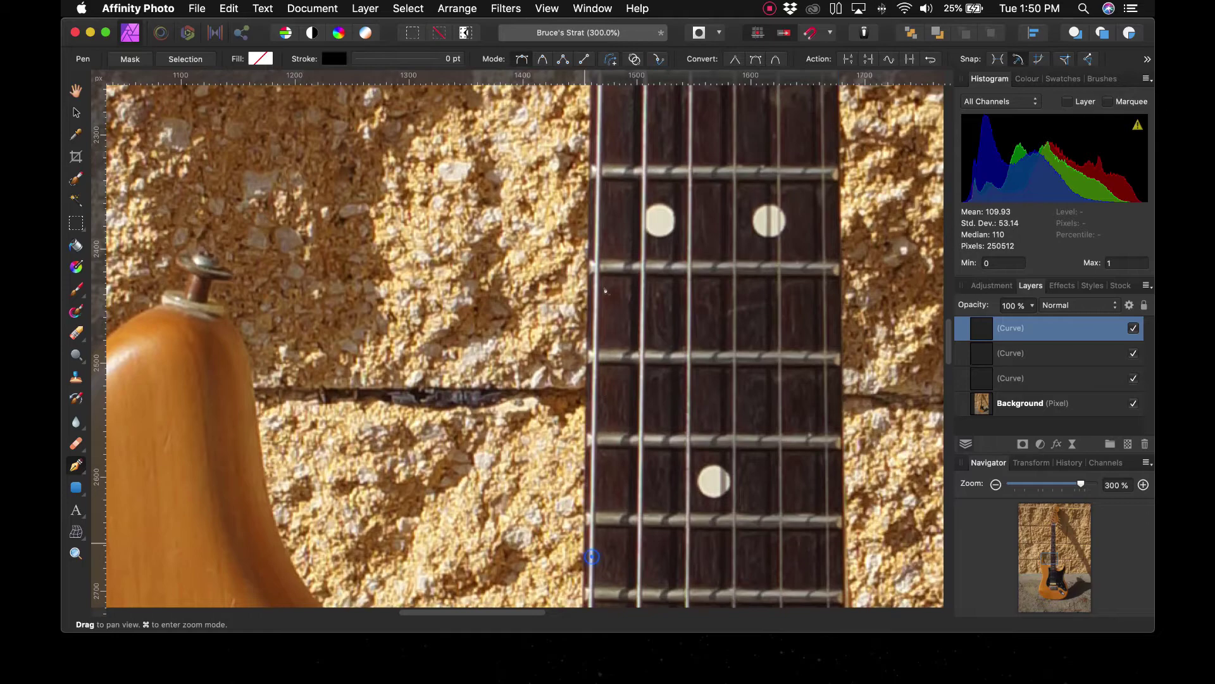
{"action": "scroll", "coordinate": [589, 443], "scroll_direction": "down", "scroll_amount": 5}
{"action": "left_click", "coordinate": [595, 341]}
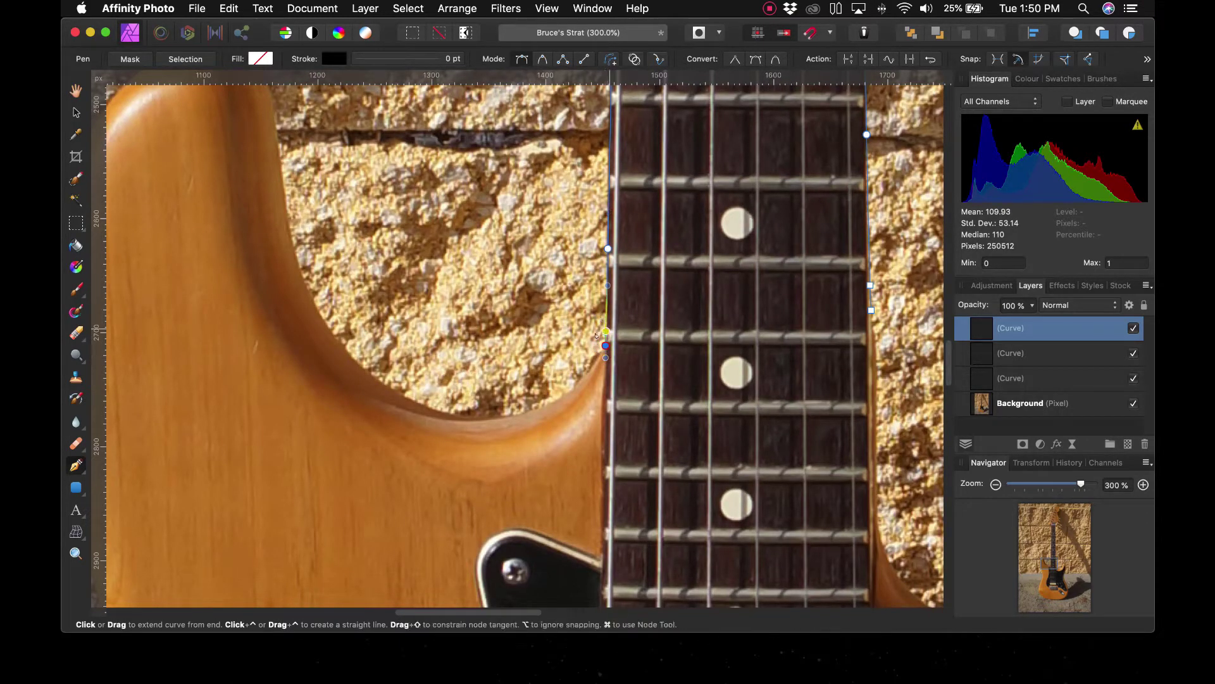
Step: Trace the left cutaway's curve from the neck joint up toward the horn, and undo the stray extra node at its base
{"action": "left_click", "coordinate": [505, 415]}
{"action": "left_click_drag", "start_coordinate": [472, 407], "coordinate": [428, 405]}
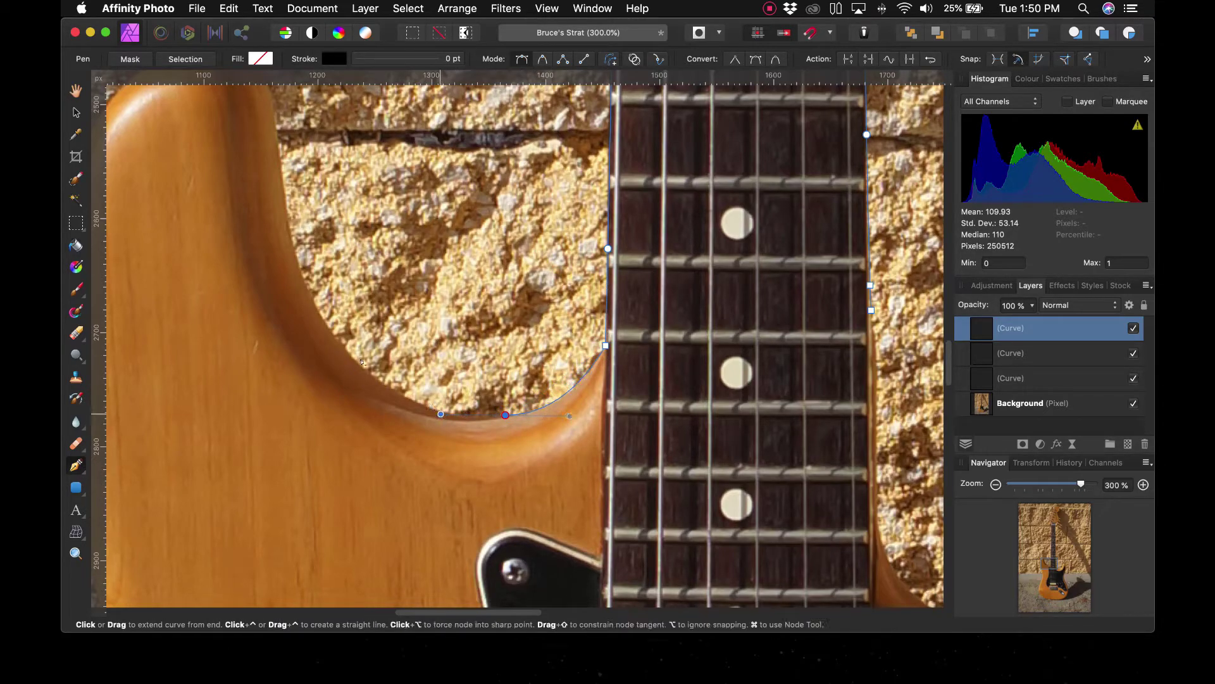
{"action": "left_click_drag", "start_coordinate": [328, 326], "coordinate": [269, 241]}
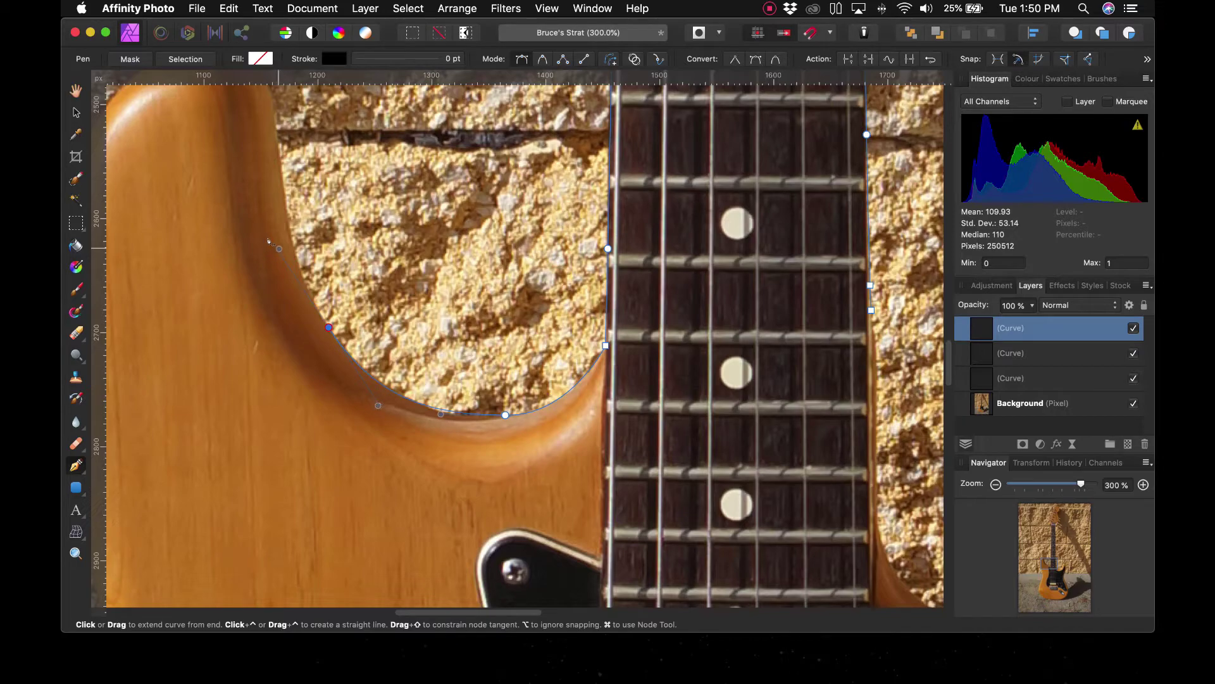
{"action": "left_click", "coordinate": [463, 412]}
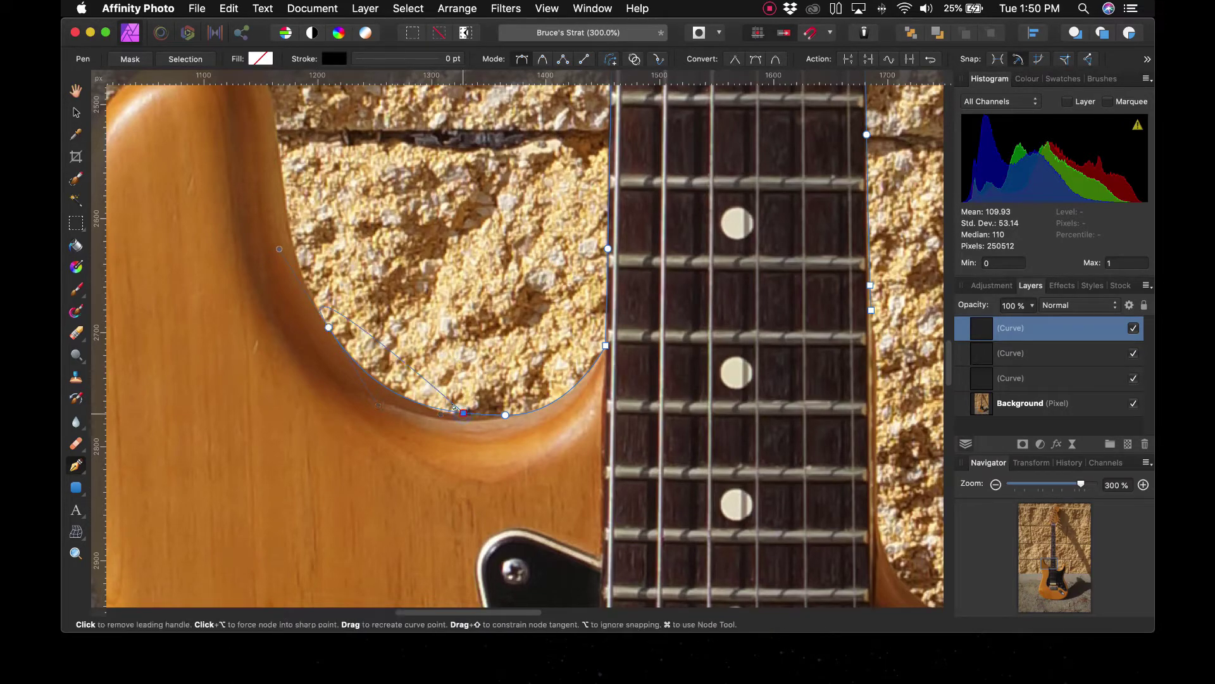
{"action": "key", "text": "super+z"}
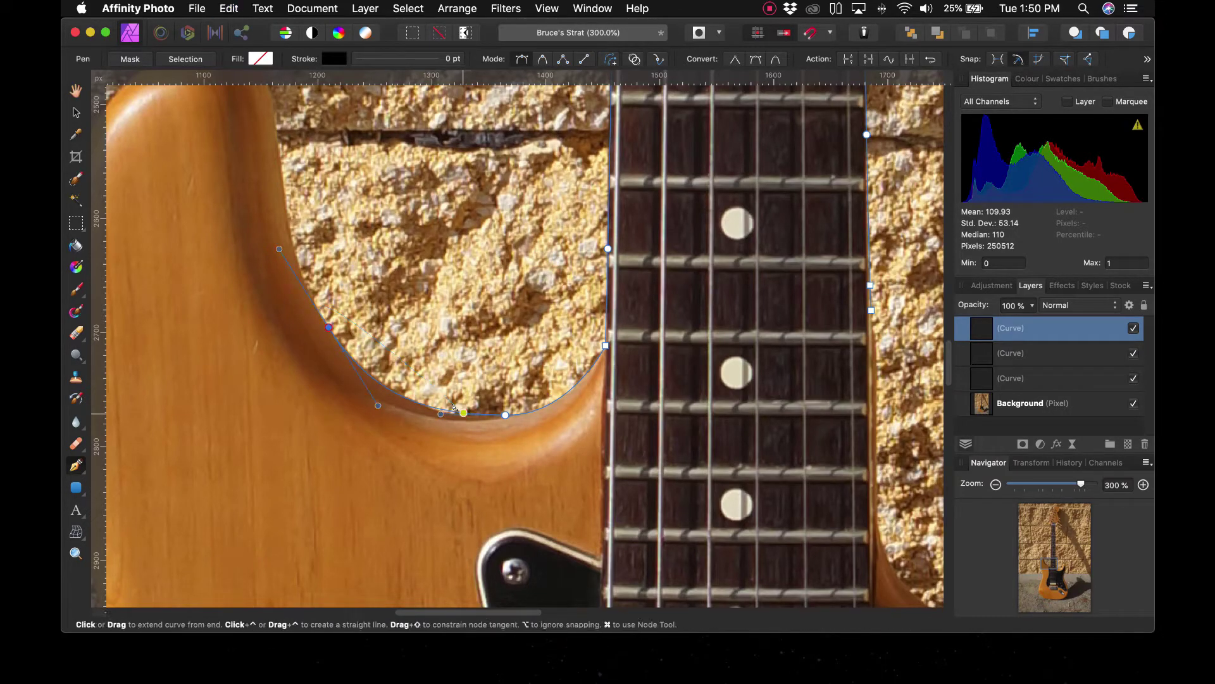
Step: Nudge the node at the base of the left cutaway onto the body's edge and adjust its curve handle
{"action": "left_click", "coordinate": [503, 414]}
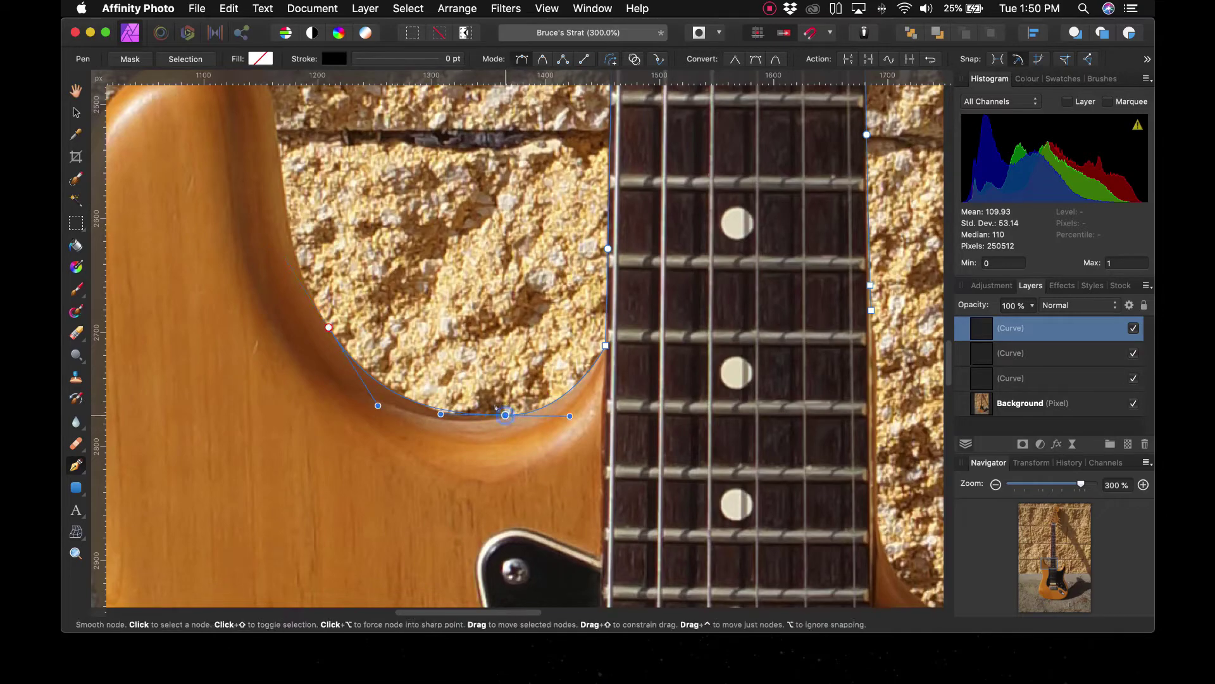
{"action": "key", "text": "Left"}
{"action": "key", "text": "Left"}
{"action": "key", "text": "Left"}
{"action": "key", "text": "Left"}
{"action": "key", "text": "Left"}
{"action": "key", "text": "Left"}
{"action": "key", "text": "Left"}
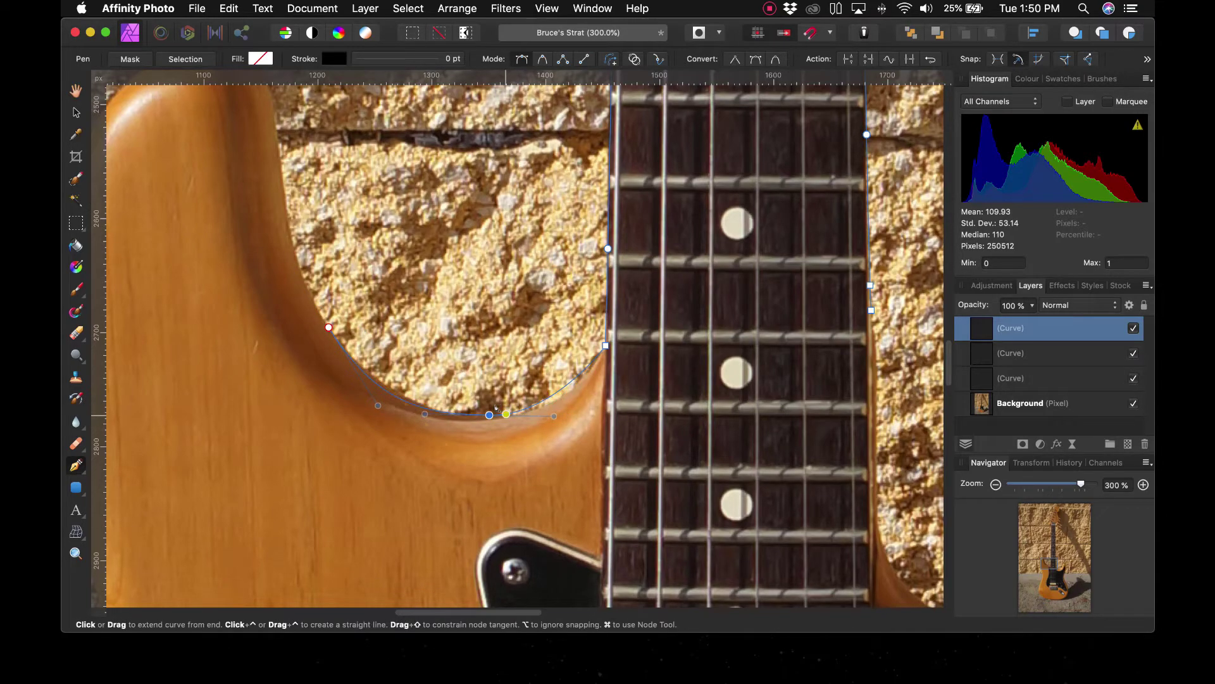
{"action": "key", "text": "Right"}
{"action": "key", "text": "Right"}
{"action": "key", "text": "Right"}
{"action": "key", "text": "Right"}
{"action": "key", "text": "Right"}
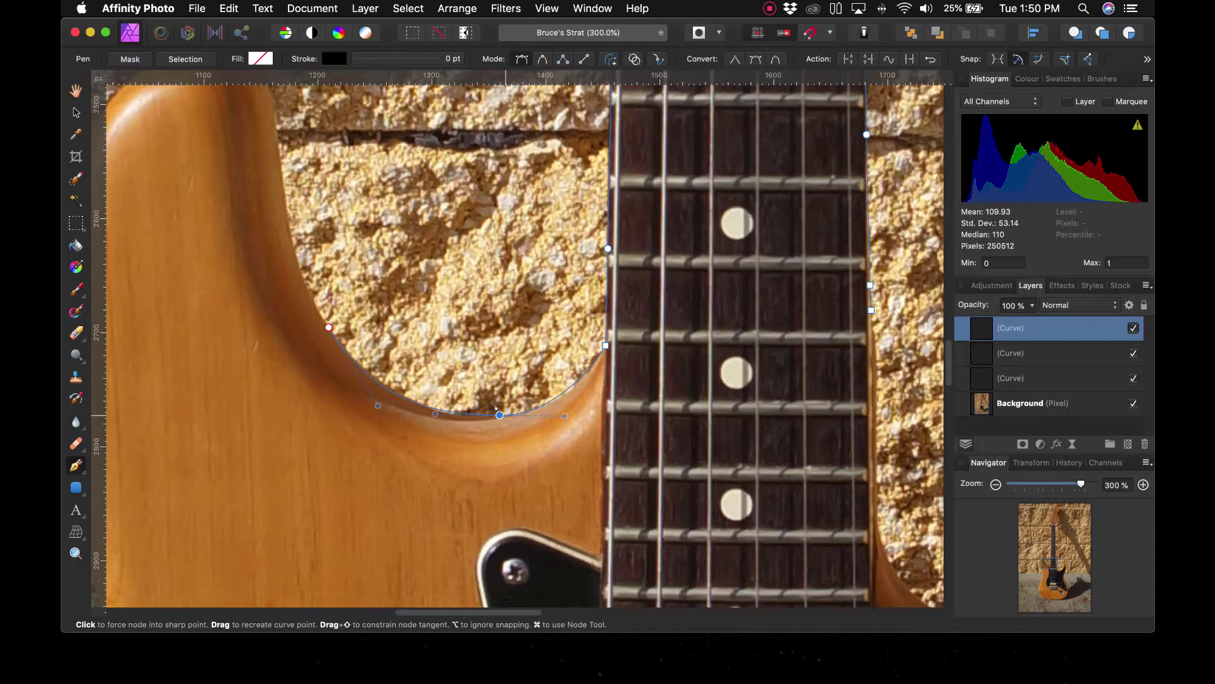
{"action": "key", "text": "Left"}
{"action": "key", "text": "Left"}
{"action": "key", "text": "Left"}
{"action": "key", "text": "Left"}
{"action": "key", "text": "Down"}
{"action": "key", "text": "Down"}
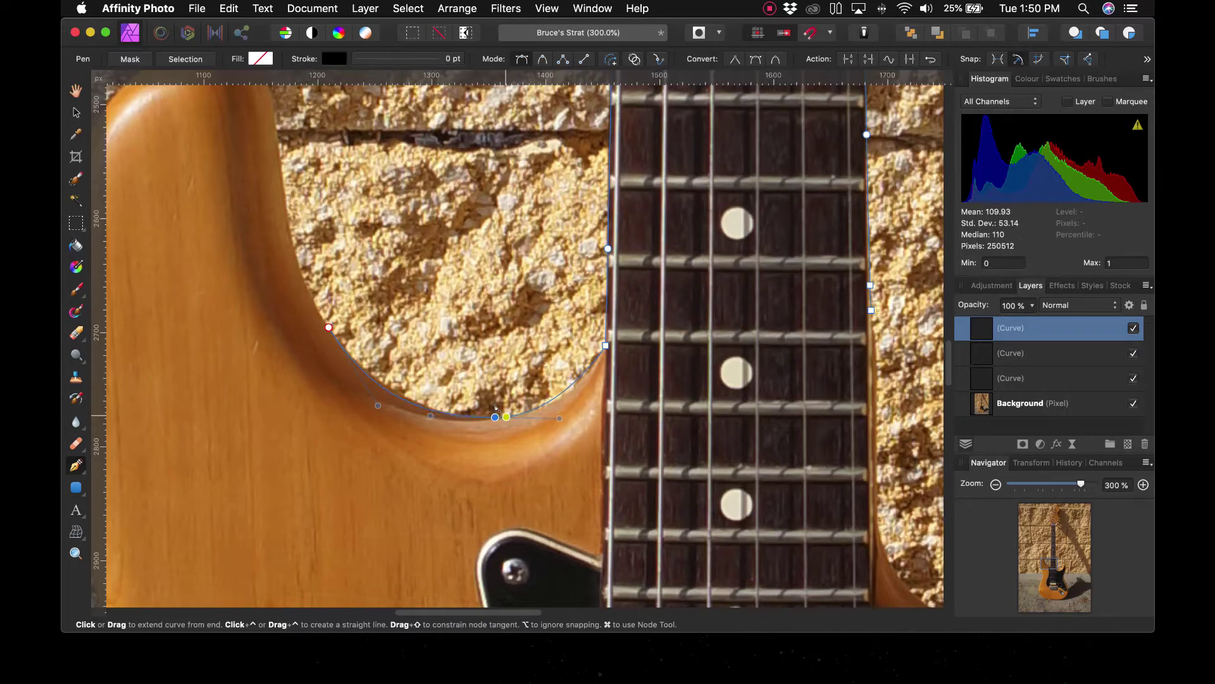
{"action": "key", "text": "Right"}
{"action": "key", "text": "Right"}
{"action": "key", "text": "Right"}
{"action": "key", "text": "Up"}
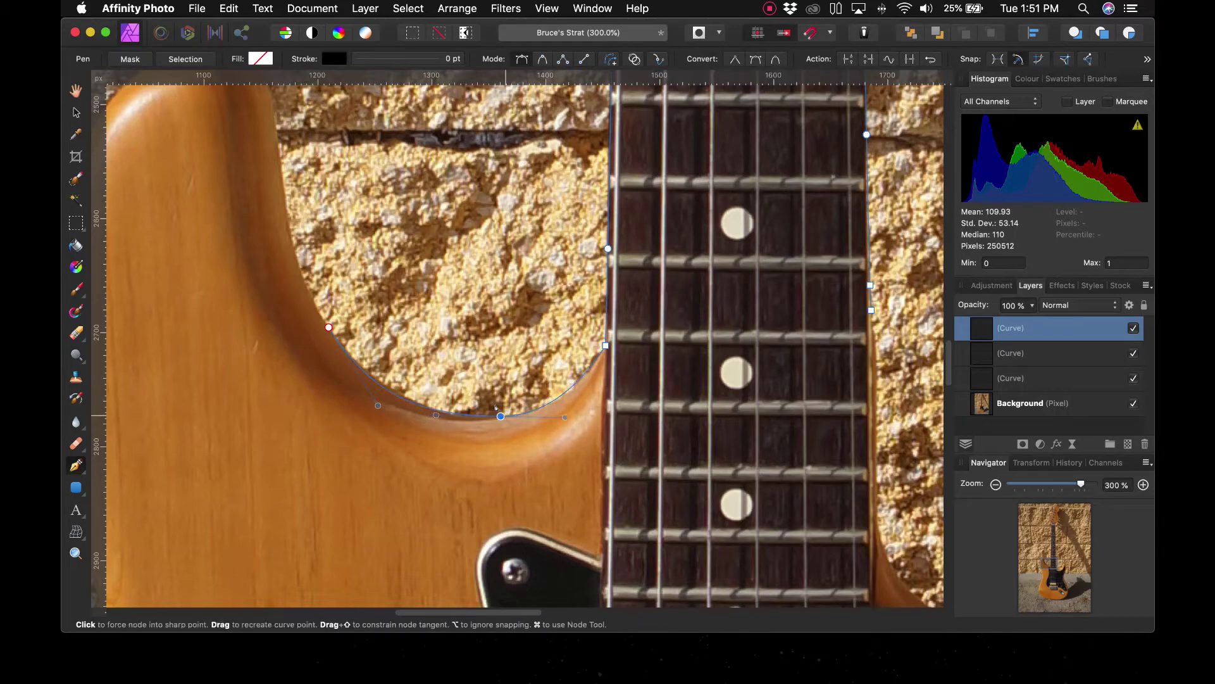
{"action": "key", "text": "Right"}
{"action": "key", "text": "Down"}
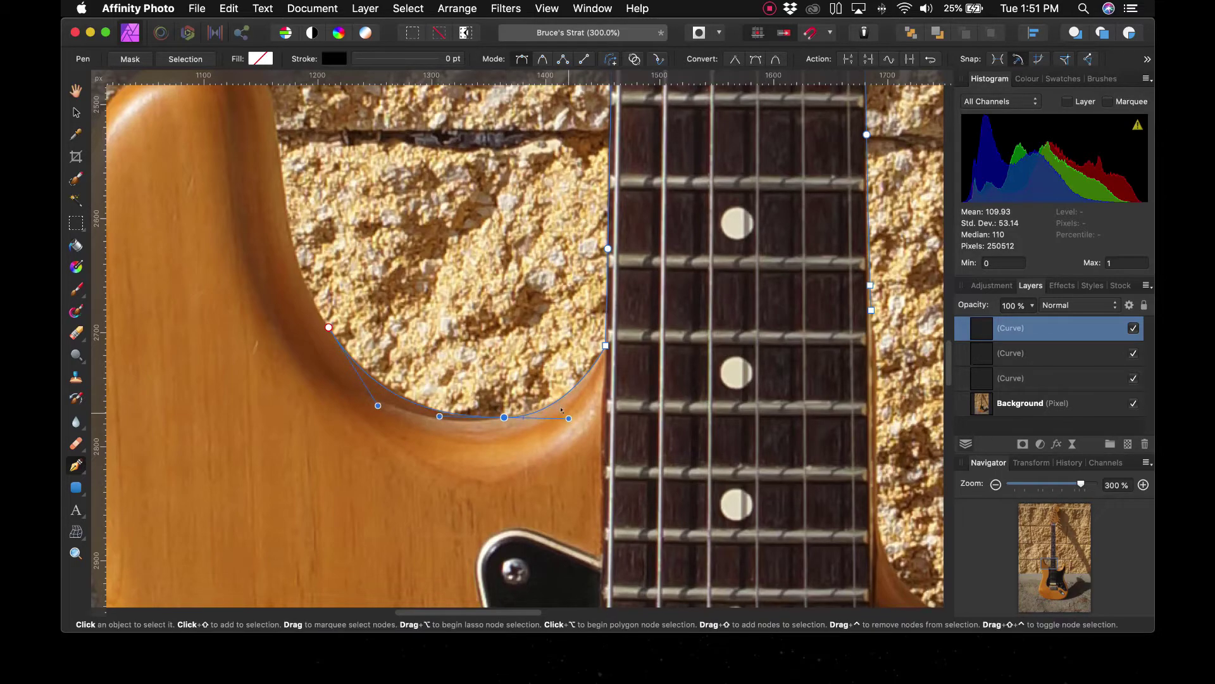
{"action": "left_click_drag", "start_coordinate": [569, 418], "coordinate": [568, 419]}
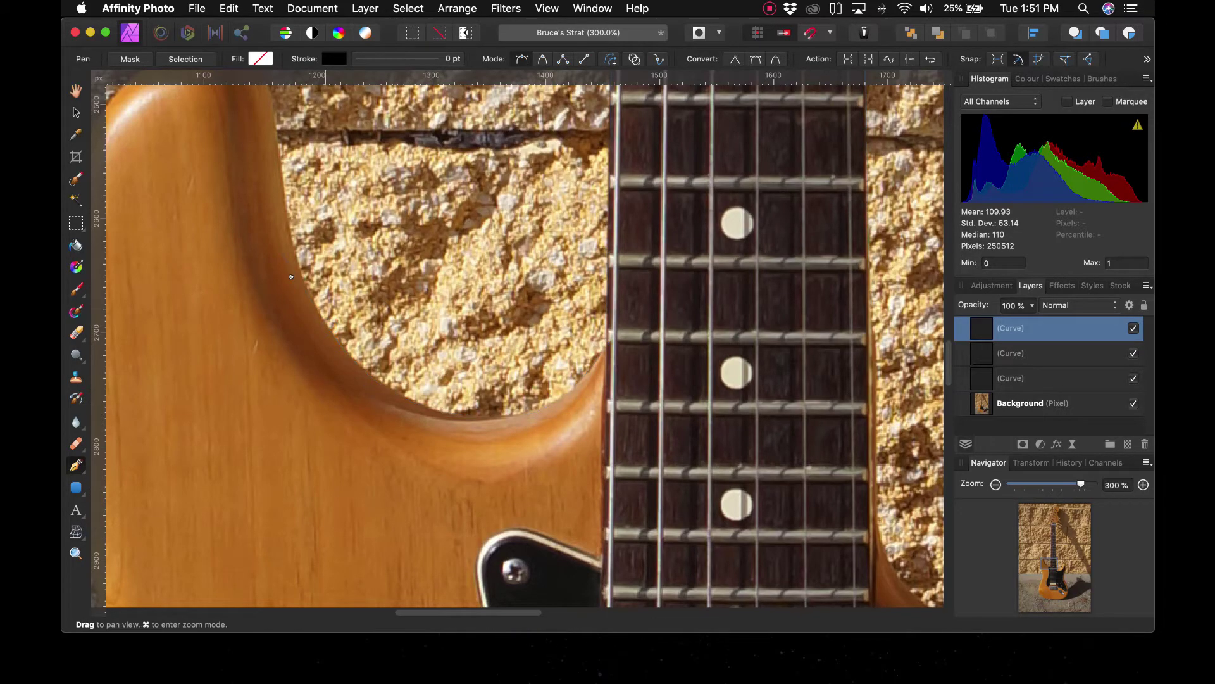
Step: Trace the left horn's inner edge from the cutaway up to the base of the strap button
{"action": "scroll", "coordinate": [310, 298], "scroll_direction": "up", "scroll_amount": 5}
{"action": "scroll", "coordinate": [310, 297], "scroll_direction": "left", "scroll_amount": 1}
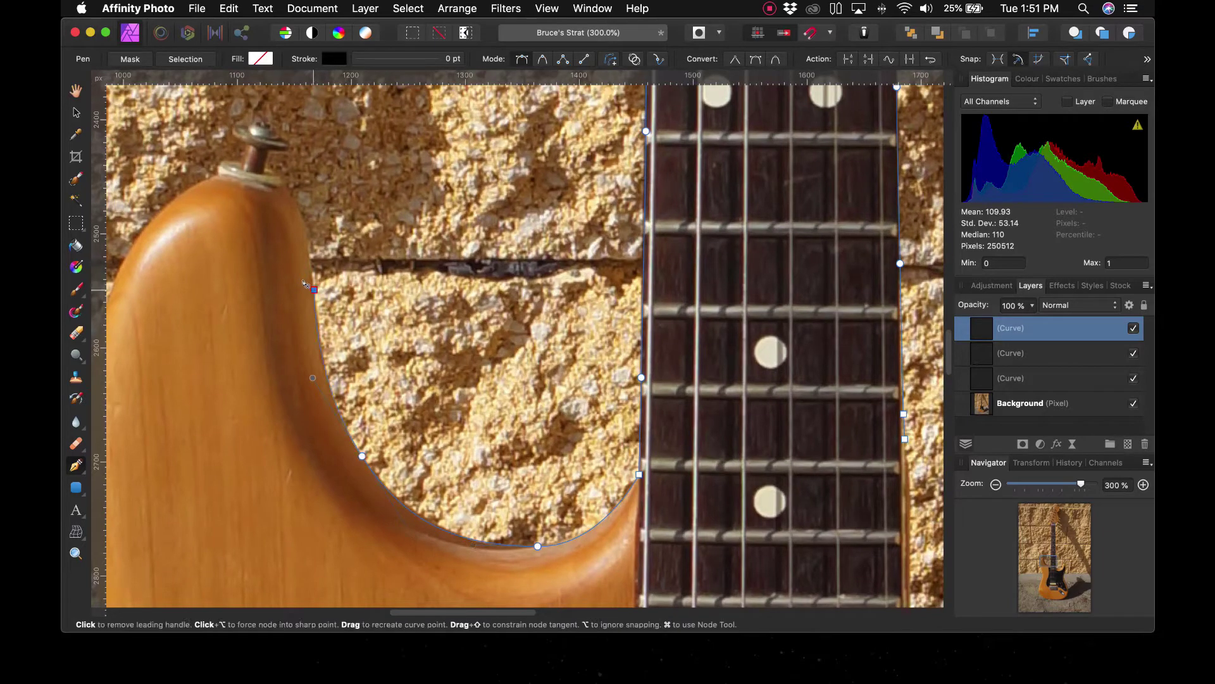
{"action": "left_click", "coordinate": [313, 289]}
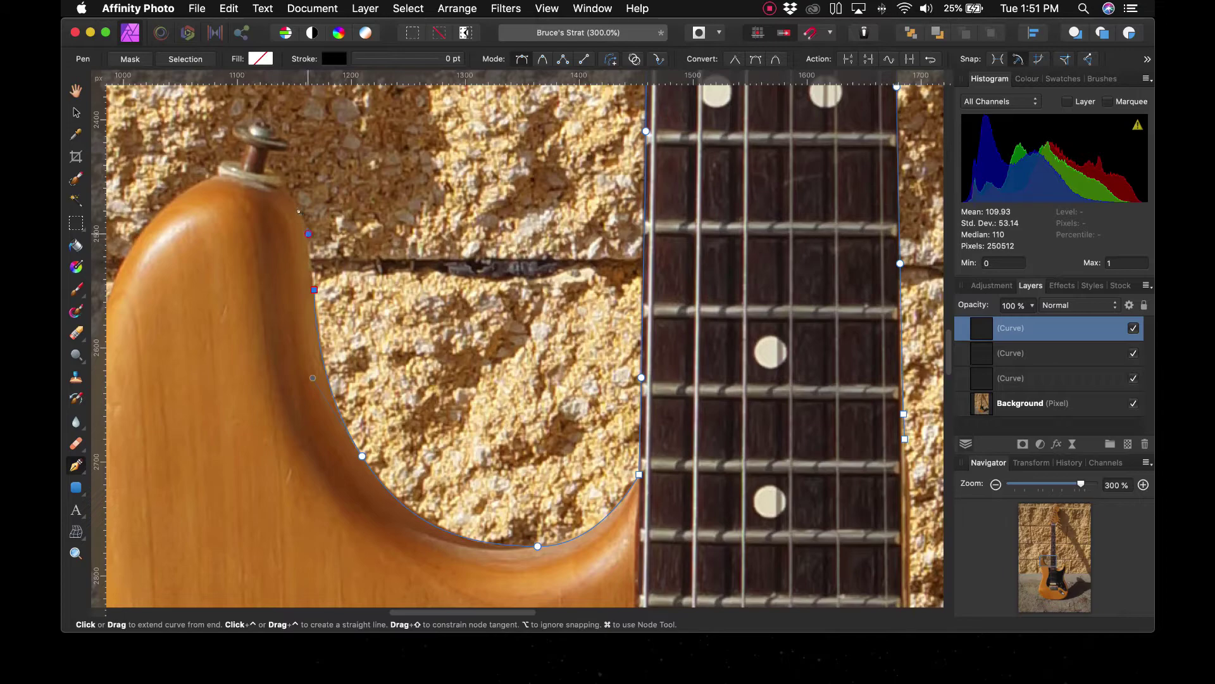
{"action": "left_click", "coordinate": [308, 234]}
{"action": "left_click_drag", "start_coordinate": [283, 187], "coordinate": [274, 178]}
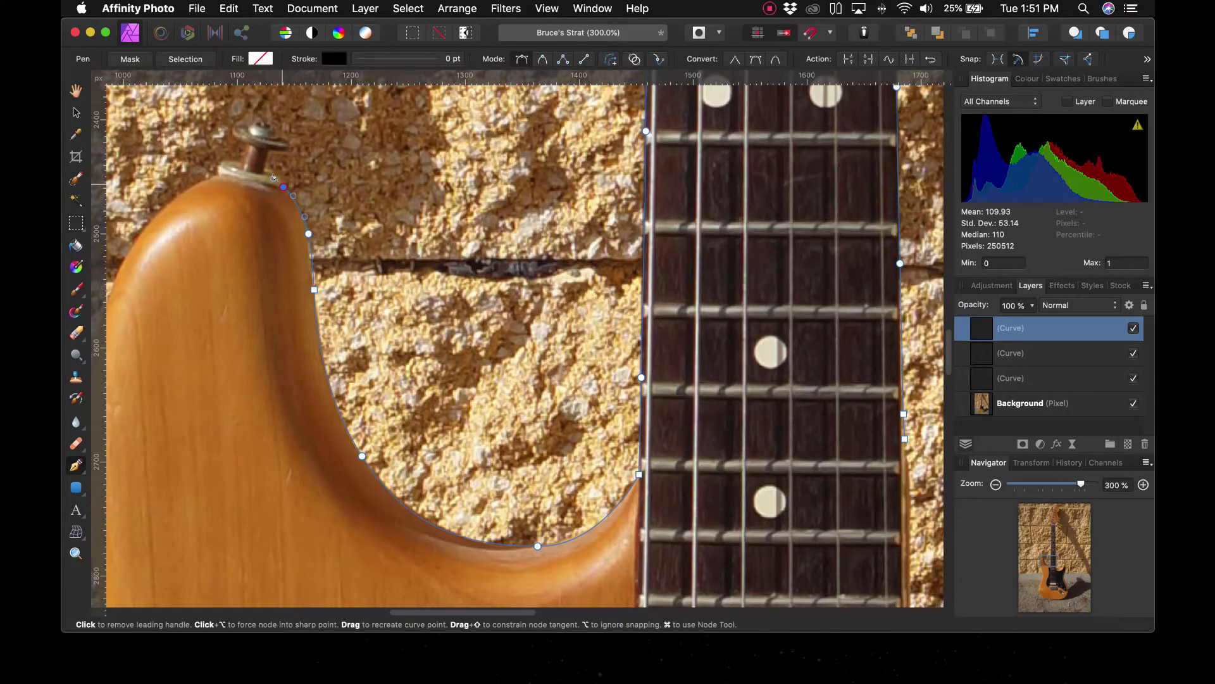
Step: Trace around the strap button at the tip of the left horn, using sharp nodes at its corners
{"action": "left_click_drag", "start_coordinate": [270, 169], "coordinate": [254, 161]}
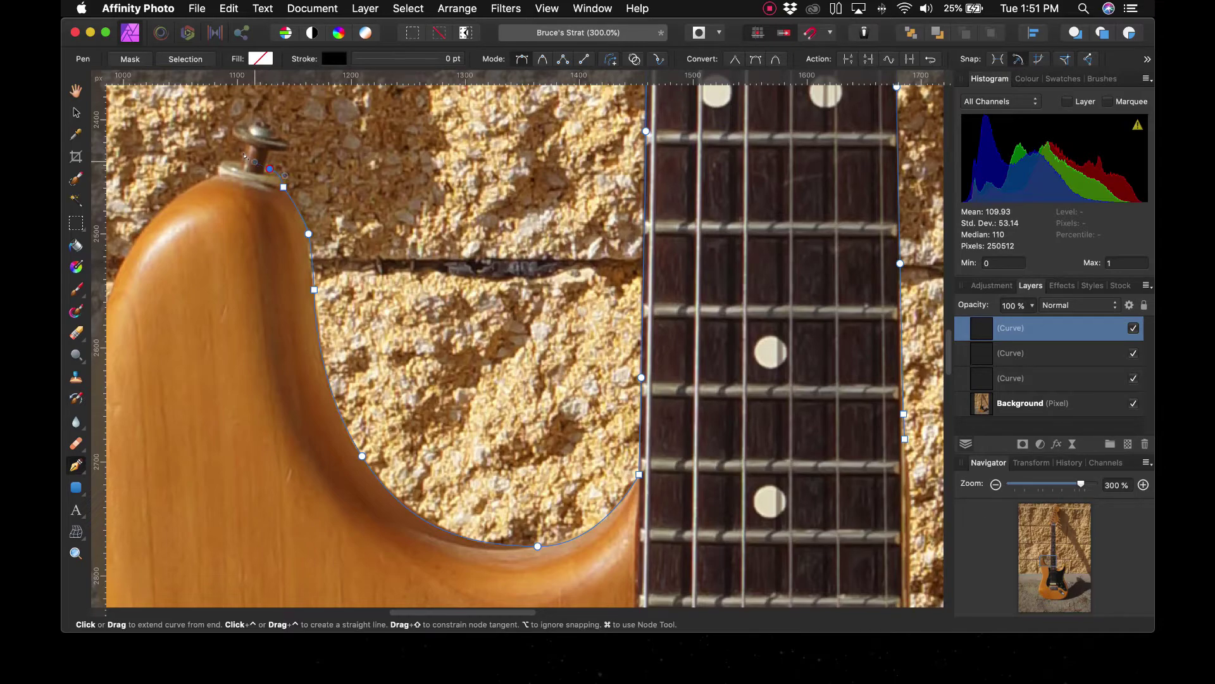
{"action": "left_click", "coordinate": [270, 169]}
{"action": "left_click_drag", "start_coordinate": [289, 141], "coordinate": [236, 166]}
{"action": "left_click", "coordinate": [239, 158], "text": "alt"}
{"action": "left_click", "coordinate": [217, 172]}
{"action": "left_click", "coordinate": [217, 172], "text": "alt"}
Step: Trace the left horn's outer curve from the strap button down to the upper body's widest point
{"action": "key", "text": "space"}
{"action": "left_click_drag", "start_coordinate": [220, 185], "coordinate": [504, 91]}
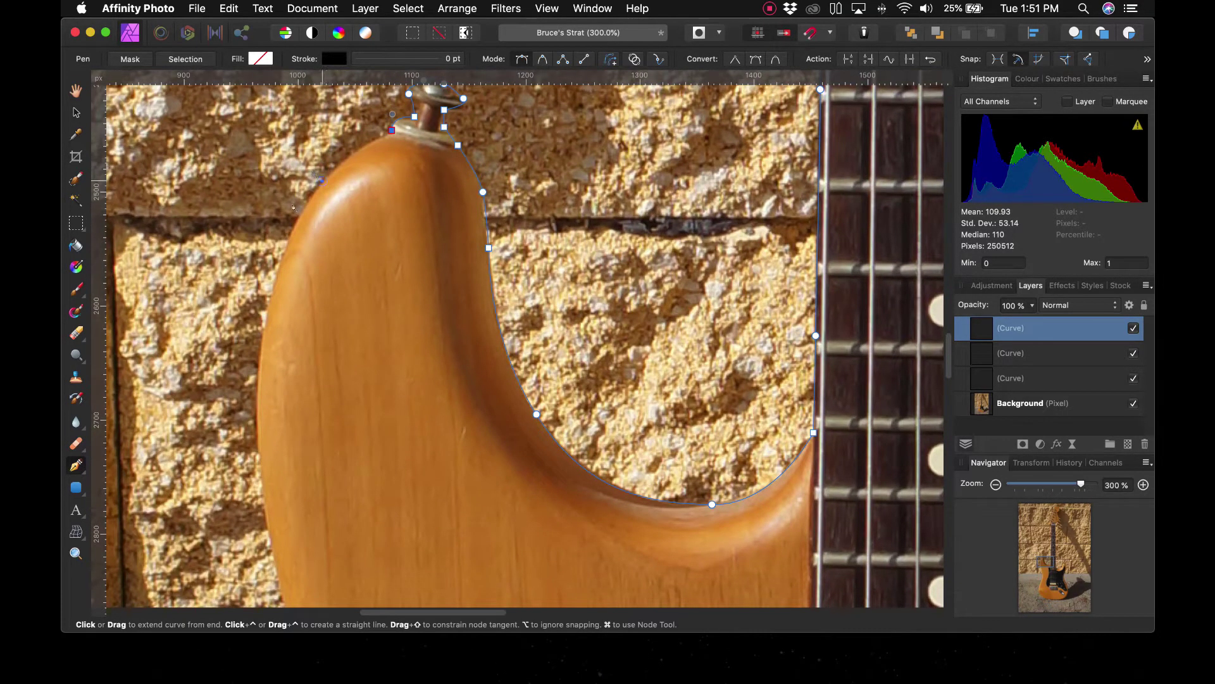
{"action": "left_click_drag", "start_coordinate": [322, 182], "coordinate": [300, 211]}
{"action": "key", "text": "space"}
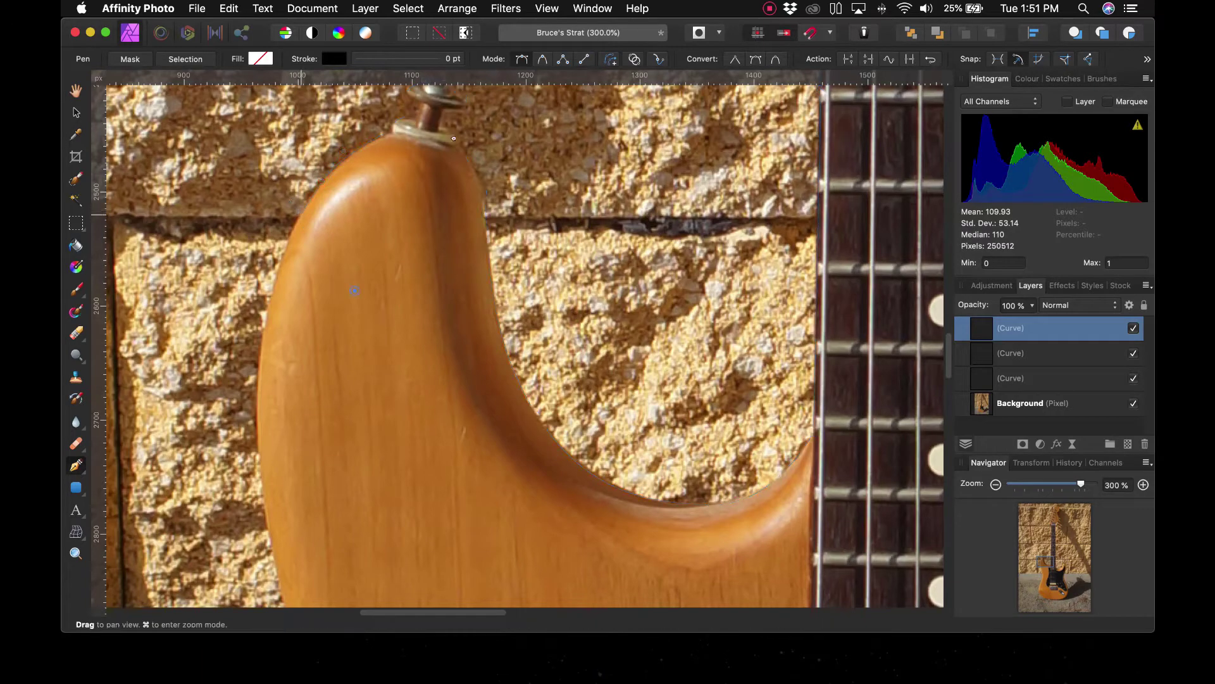
{"action": "left_click_drag", "start_coordinate": [353, 291], "coordinate": [460, 144]}
{"action": "key", "text": "space"}
{"action": "left_click_drag", "start_coordinate": [382, 187], "coordinate": [375, 337]}
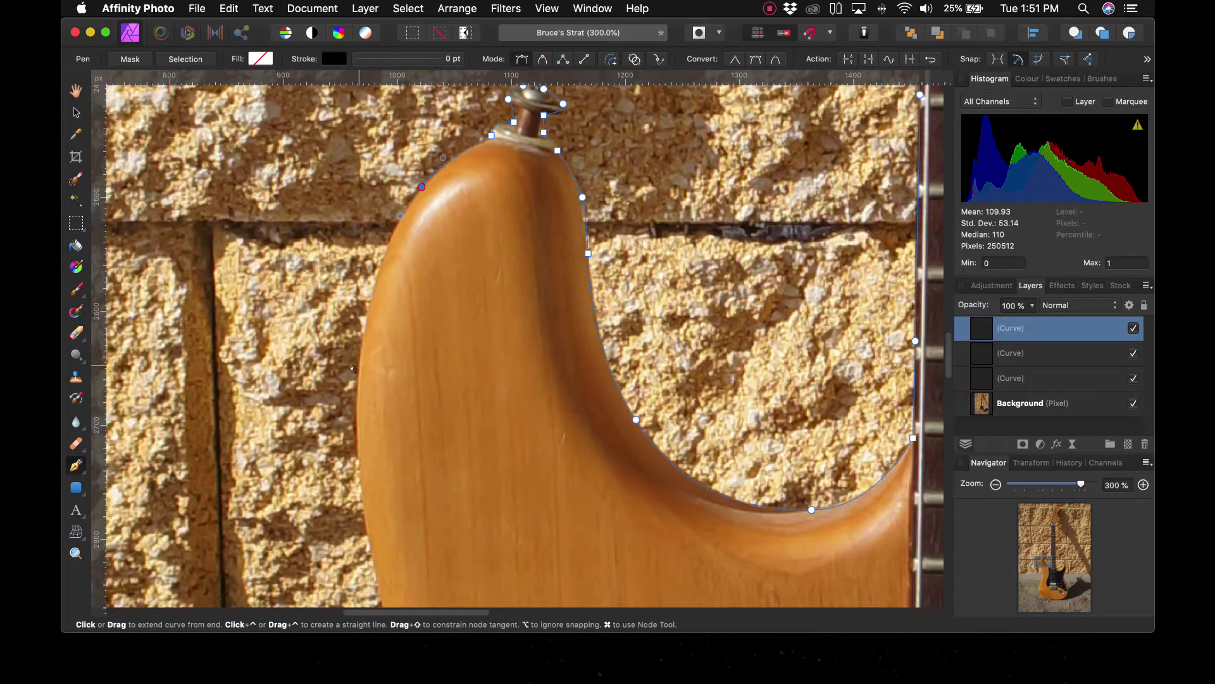
{"action": "left_click_drag", "start_coordinate": [357, 380], "coordinate": [332, 473]}
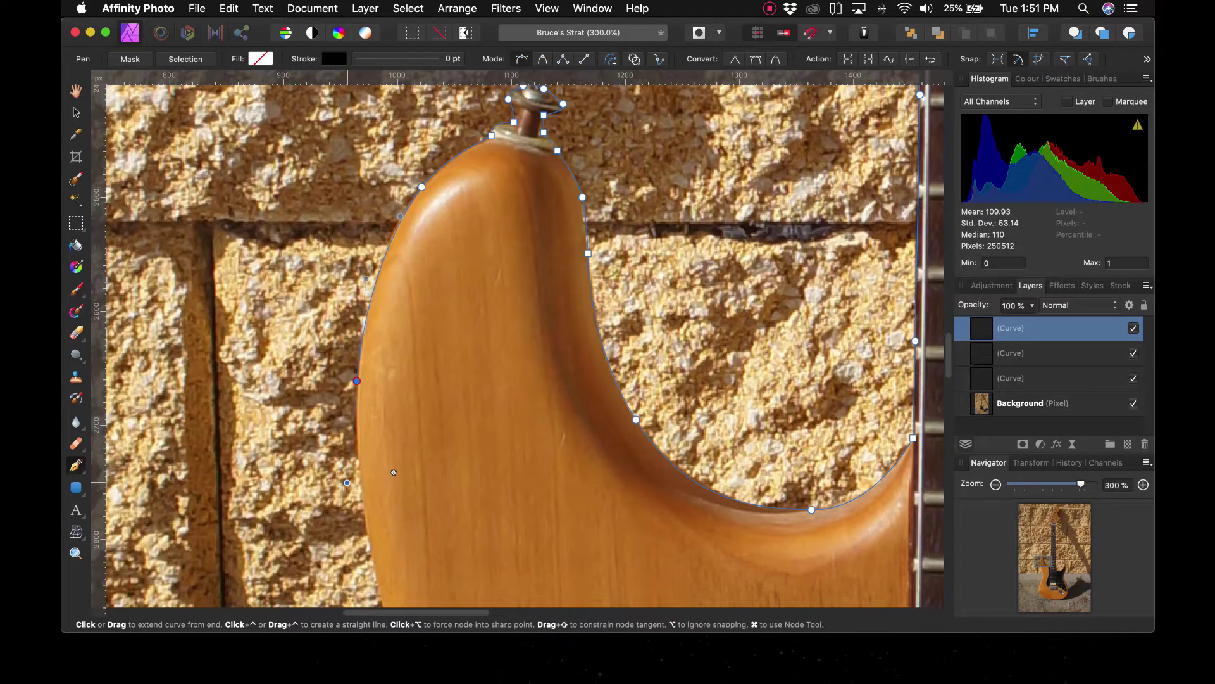
Step: Add a node on the body's left edge below the horn's widest point and nudge it down and right onto the edge
{"action": "key", "text": "space"}
{"action": "left_click_drag", "start_coordinate": [380, 545], "coordinate": [372, 404]}
{"action": "key", "text": "Down"}
{"action": "key", "text": "Down"}
{"action": "key", "text": "Down"}
{"action": "key", "text": "Down"}
{"action": "key", "text": "Down"}
{"action": "key", "text": "Down"}
{"action": "key", "text": "Down"}
{"action": "key", "text": "Down"}
{"action": "key", "text": "Down"}
{"action": "key", "text": "Down"}
{"action": "key", "text": "Down"}
{"action": "key", "text": "Down"}
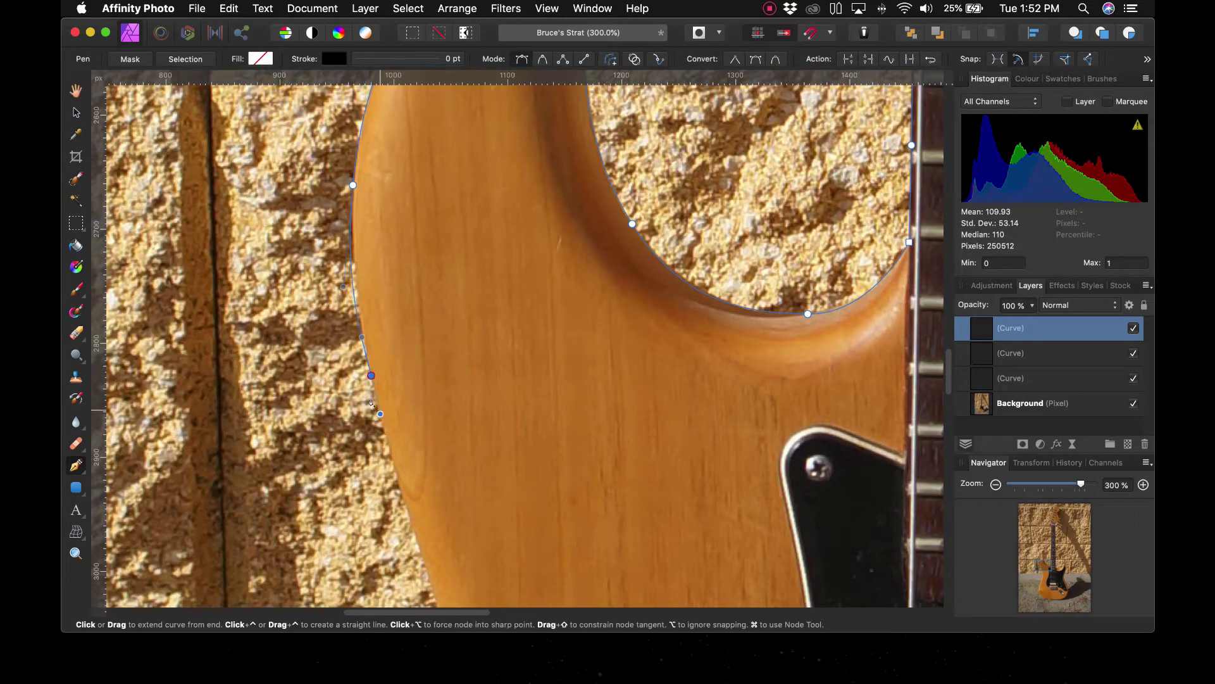
{"action": "key", "text": "Down"}
{"action": "key", "text": "Down"}
{"action": "key", "text": "Down"}
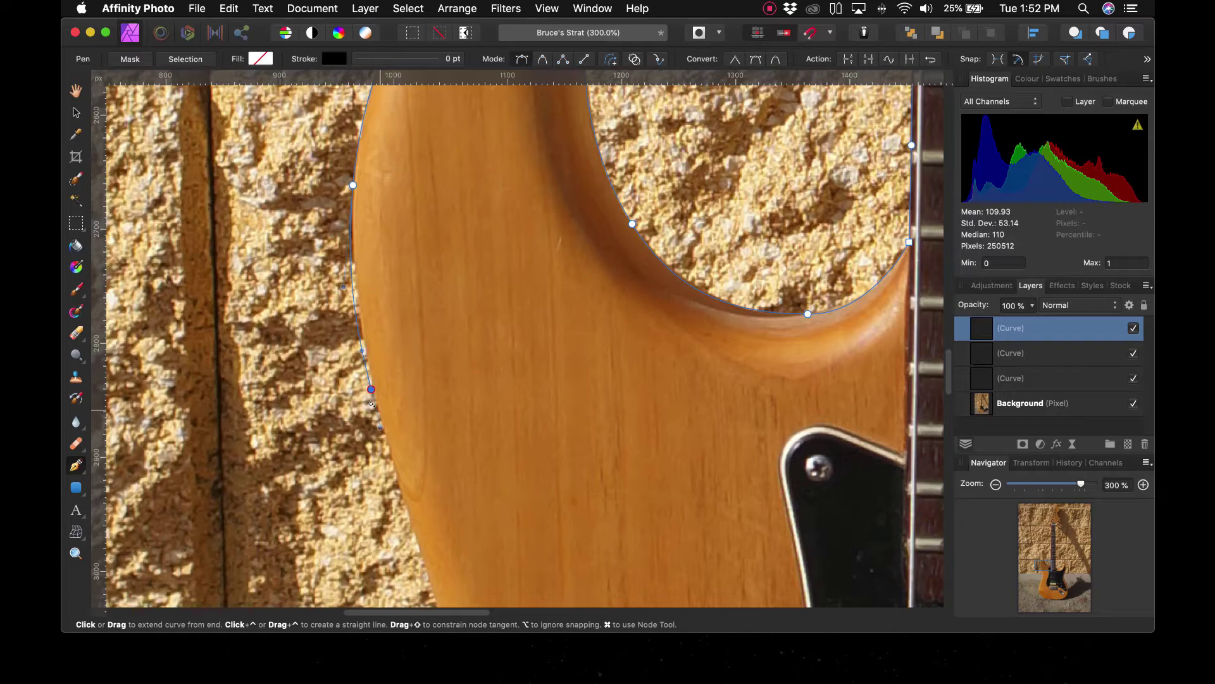
{"action": "key", "text": "Down"}
{"action": "key", "text": "Down"}
{"action": "key", "text": "Down"}
{"action": "key", "text": "Down"}
{"action": "key", "text": "Down"}
{"action": "key", "text": "Down"}
{"action": "key", "text": "Right"}
{"action": "key", "text": "Right"}
{"action": "key", "text": "Down"}
{"action": "key", "text": "Down"}
{"action": "key", "text": "Right"}
{"action": "key", "text": "Right"}
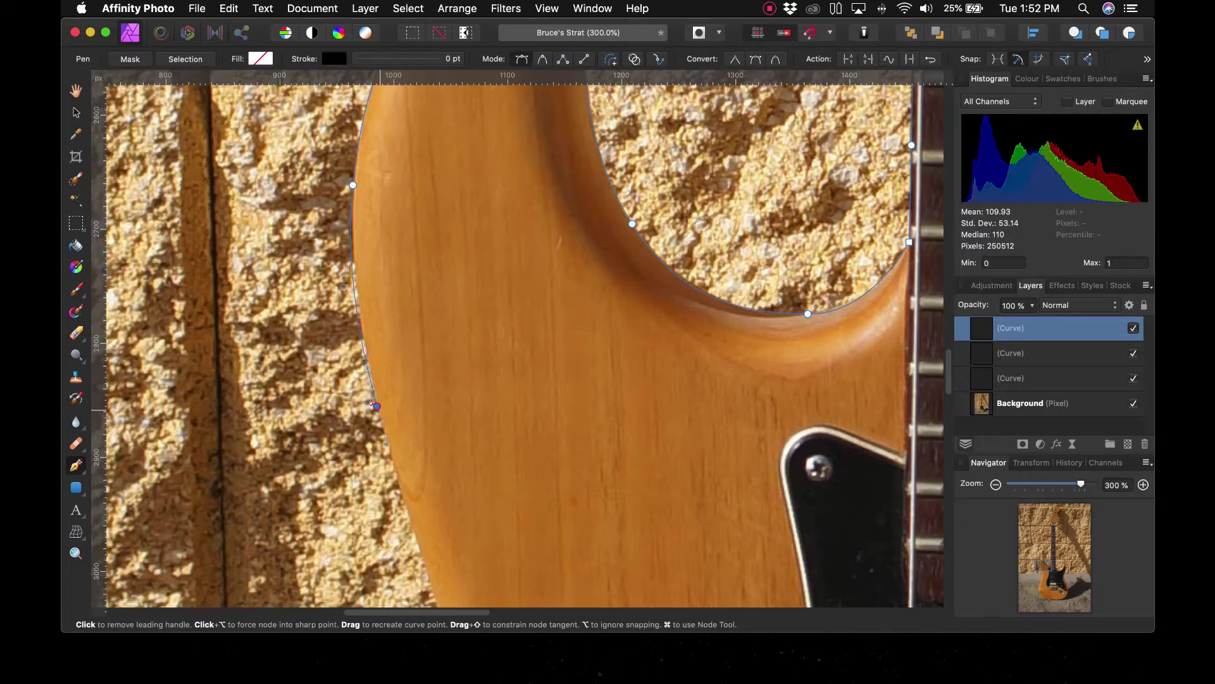
{"action": "key", "text": "Down"}
{"action": "key", "text": "Right"}
Step: Continue the path down the body's left edge to the narrowest part of the waist
{"action": "key", "text": "space"}
{"action": "left_click_drag", "start_coordinate": [399, 450], "coordinate": [387, 271]}
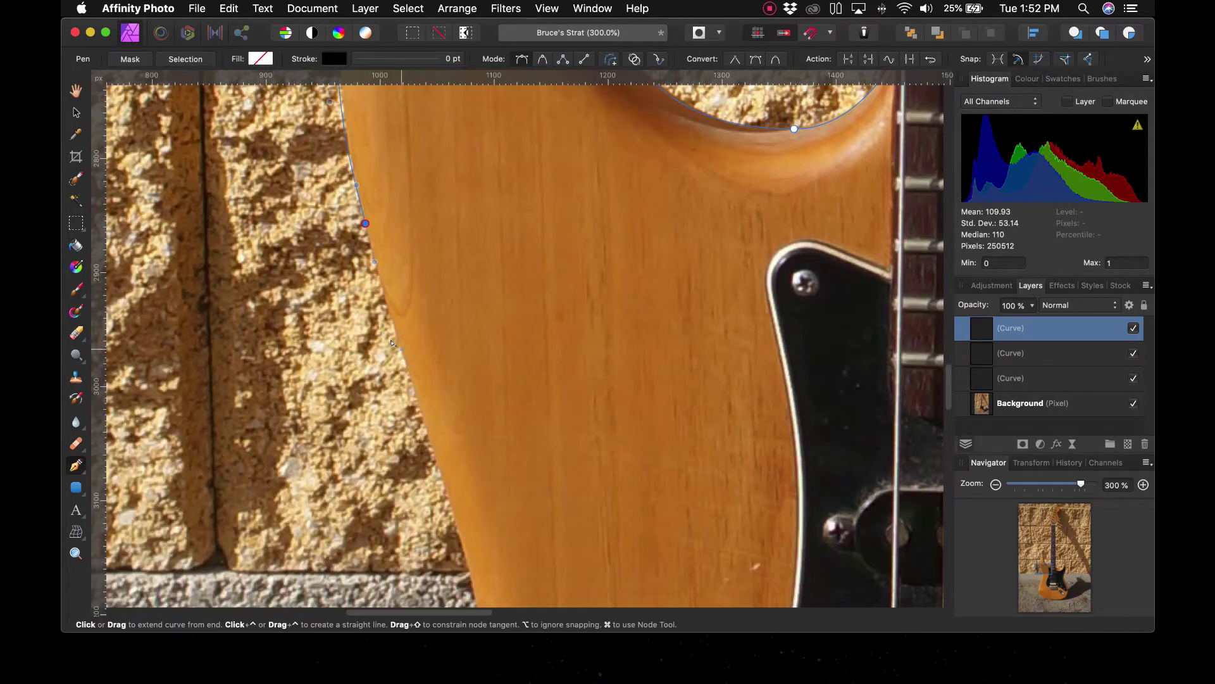
{"action": "key", "text": "space"}
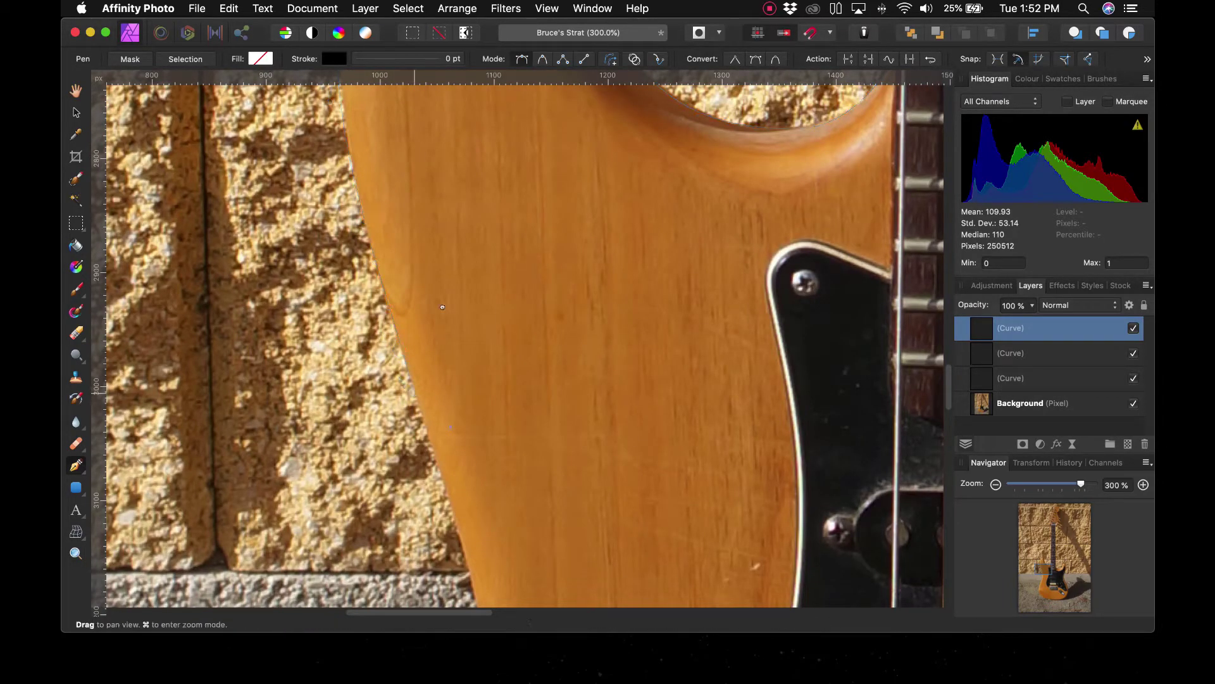
{"action": "left_click_drag", "start_coordinate": [448, 429], "coordinate": [442, 307]}
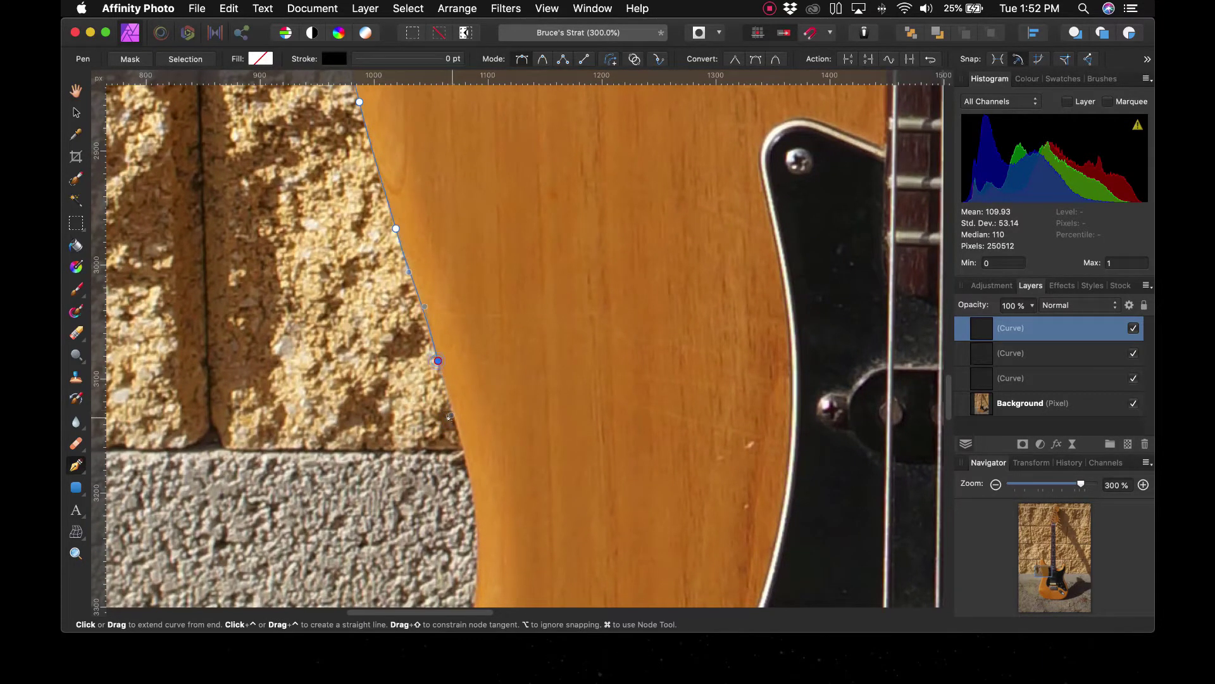
{"action": "key", "text": "space"}
{"action": "left_click_drag", "start_coordinate": [468, 319], "coordinate": [476, 176]}
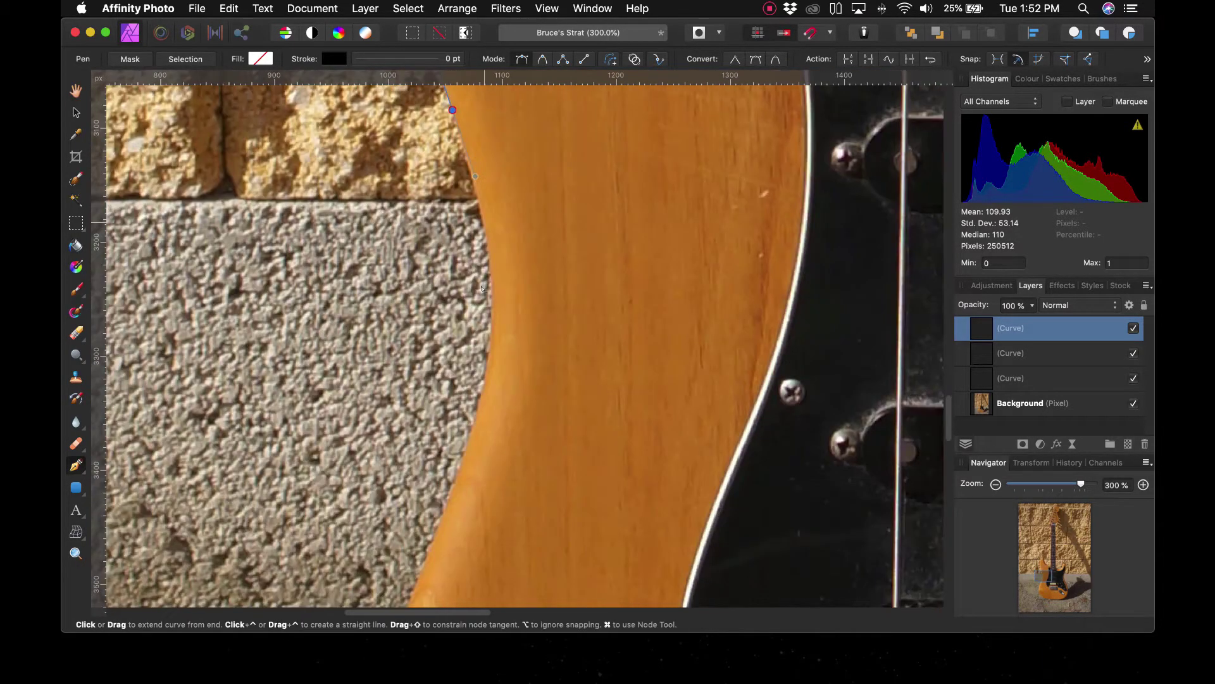
{"action": "left_click_drag", "start_coordinate": [492, 307], "coordinate": [617, 166]}
Step: Trace the body's left edge from the waist down to the lower bout's widest point
{"action": "key", "text": "space"}
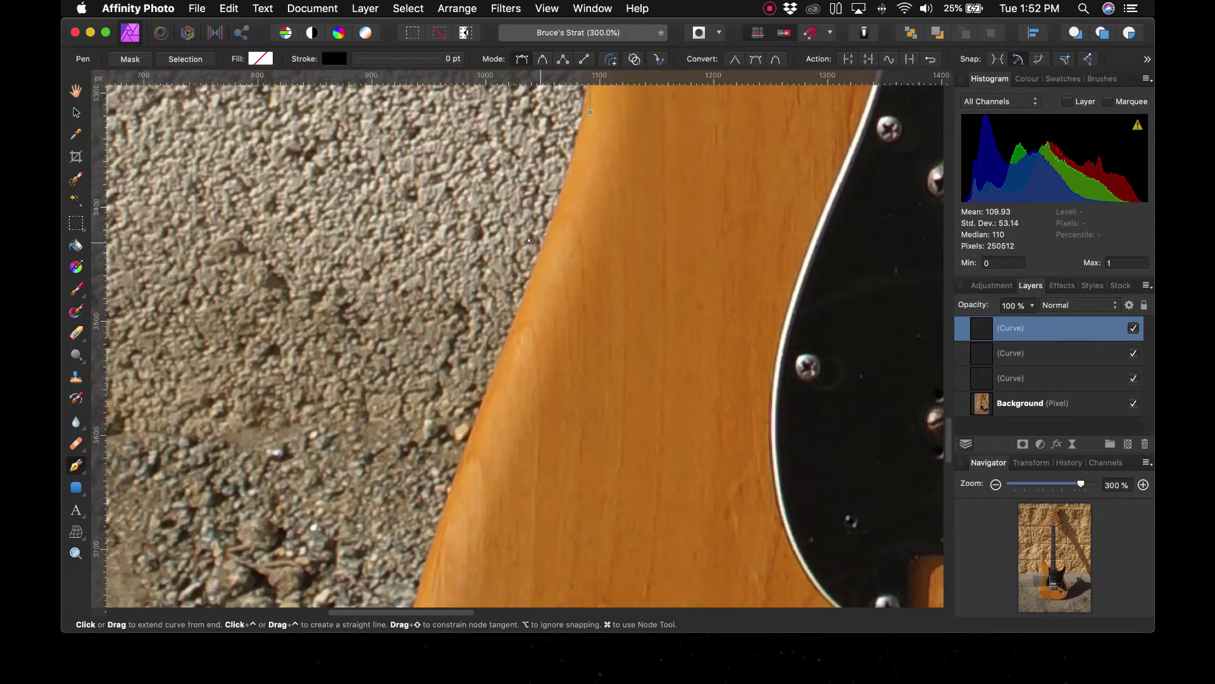
{"action": "left_click", "coordinate": [538, 253]}
{"action": "left_click_drag", "start_coordinate": [518, 284], "coordinate": [521, 297]}
{"action": "key", "text": "space"}
{"action": "left_click_drag", "start_coordinate": [569, 355], "coordinate": [623, 124]}
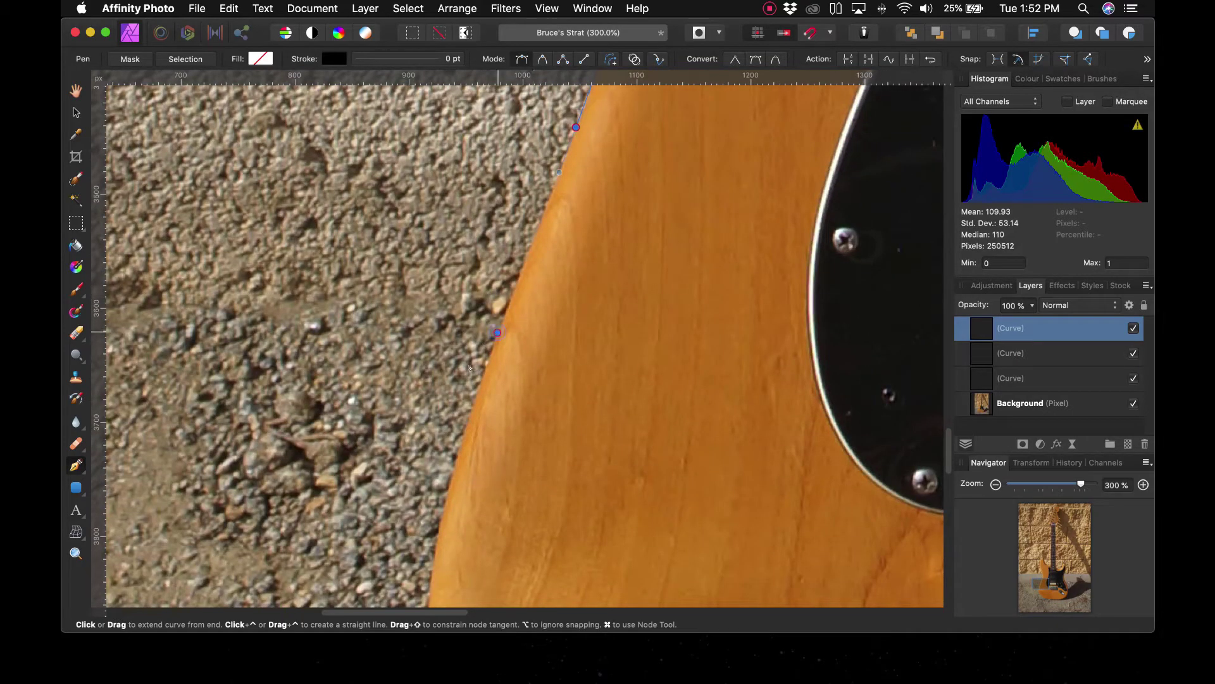
{"action": "left_click_drag", "start_coordinate": [498, 332], "coordinate": [574, 193]}
{"action": "key", "text": "space"}
{"action": "left_click_drag", "start_coordinate": [486, 299], "coordinate": [476, 338]}
{"action": "key", "text": "space"}
{"action": "left_click_drag", "start_coordinate": [519, 480], "coordinate": [523, 314]}
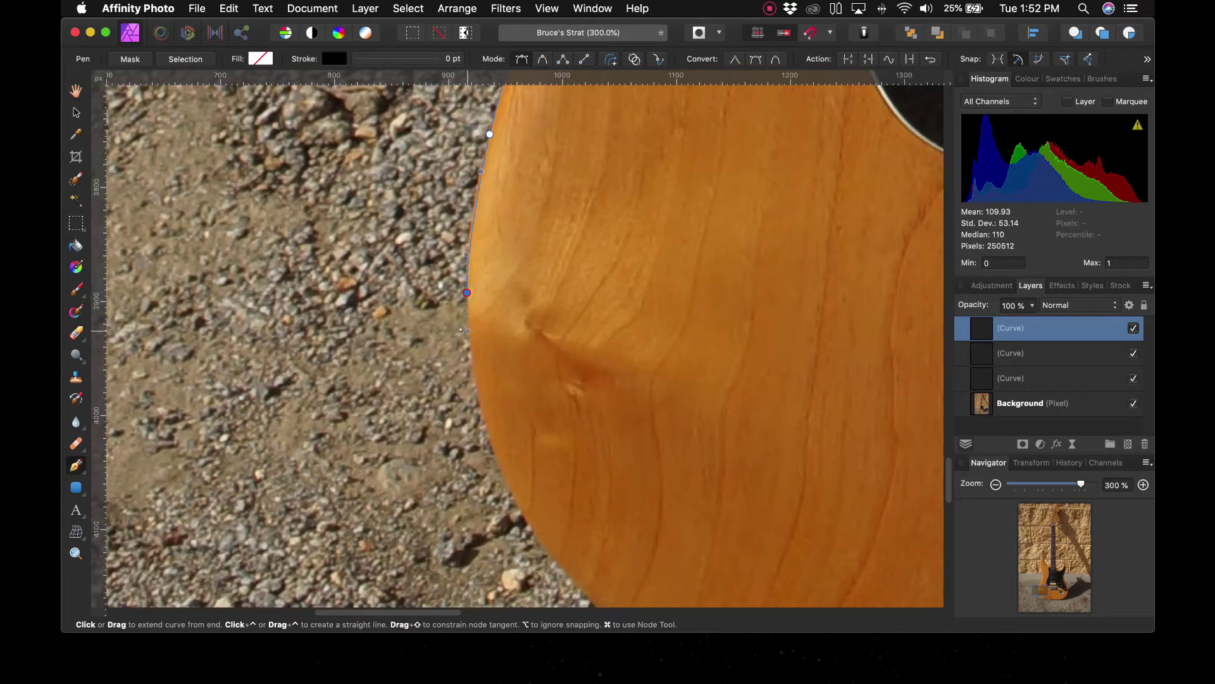
Step: Trace the lower bout's left curve around to the guitar's bottom edge
{"action": "key", "text": "space"}
{"action": "left_click_drag", "start_coordinate": [551, 421], "coordinate": [496, 286]}
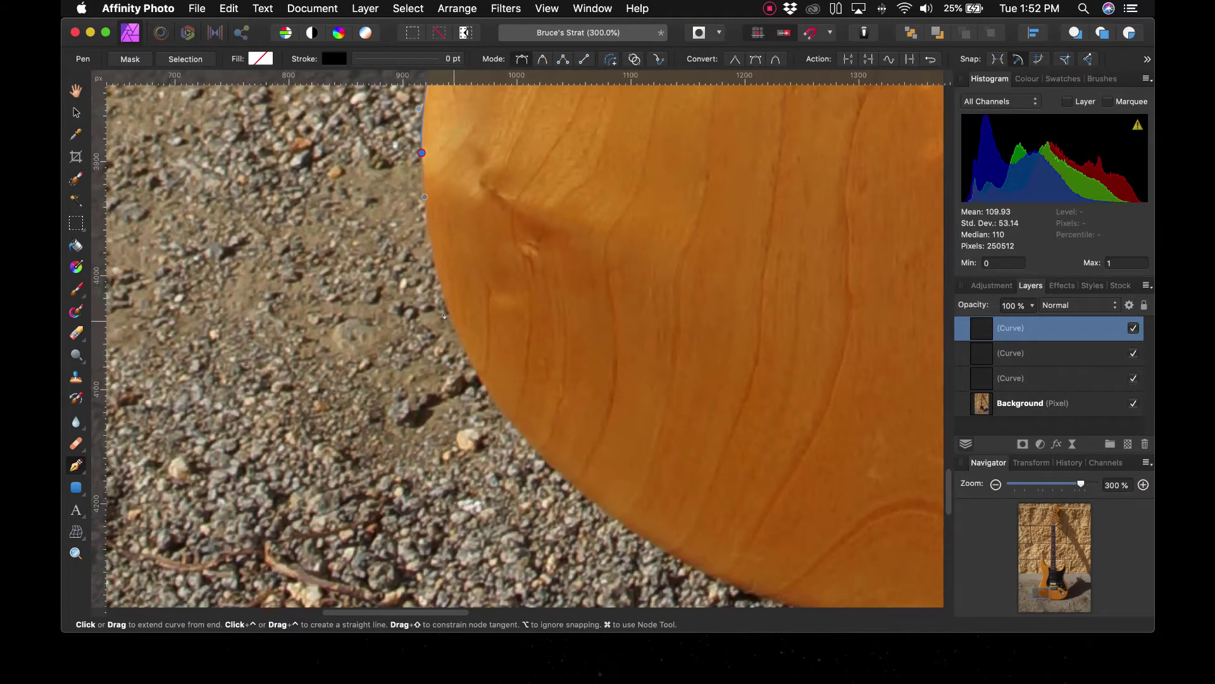
{"action": "left_click_drag", "start_coordinate": [455, 324], "coordinate": [459, 349]}
{"action": "key", "text": "space"}
{"action": "left_click_drag", "start_coordinate": [566, 421], "coordinate": [481, 224]}
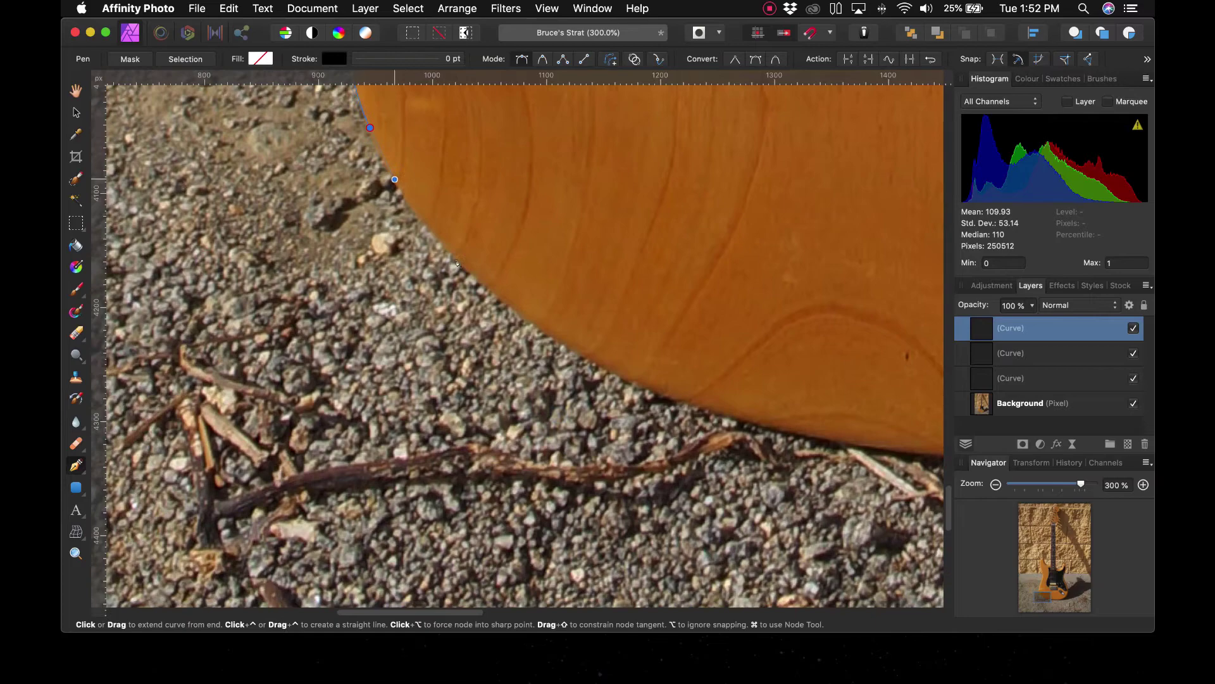
{"action": "left_click_drag", "start_coordinate": [471, 274], "coordinate": [542, 337]}
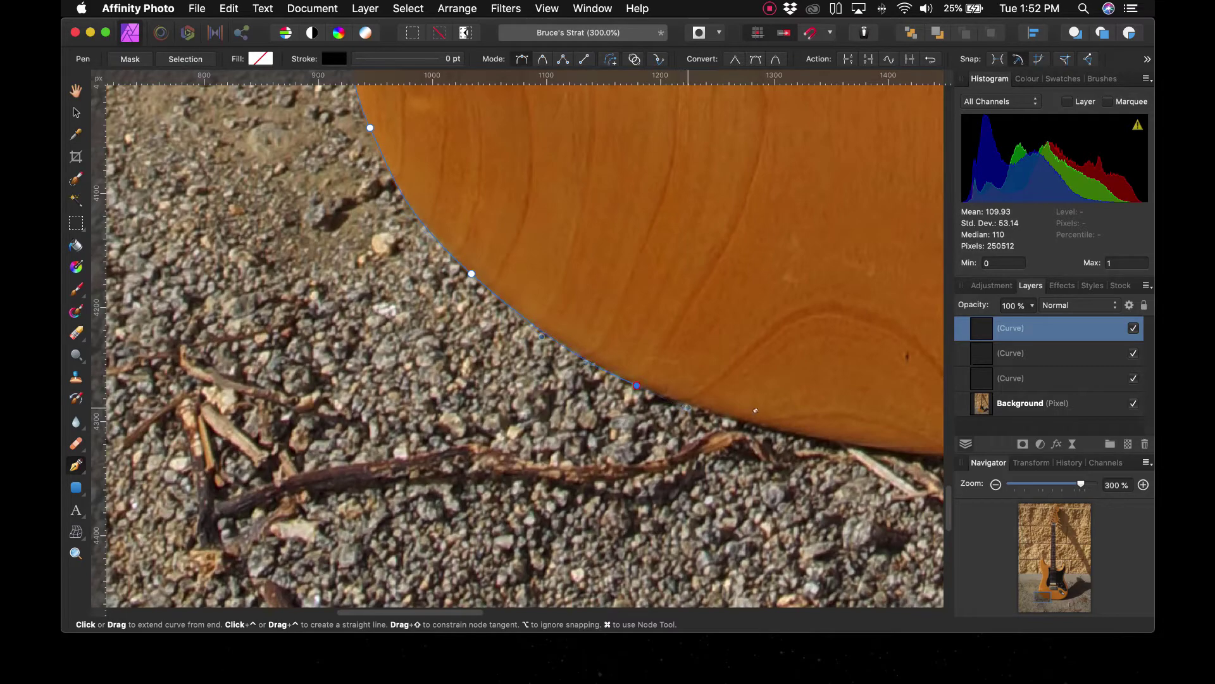
{"action": "left_click_drag", "start_coordinate": [755, 409], "coordinate": [470, 359]}
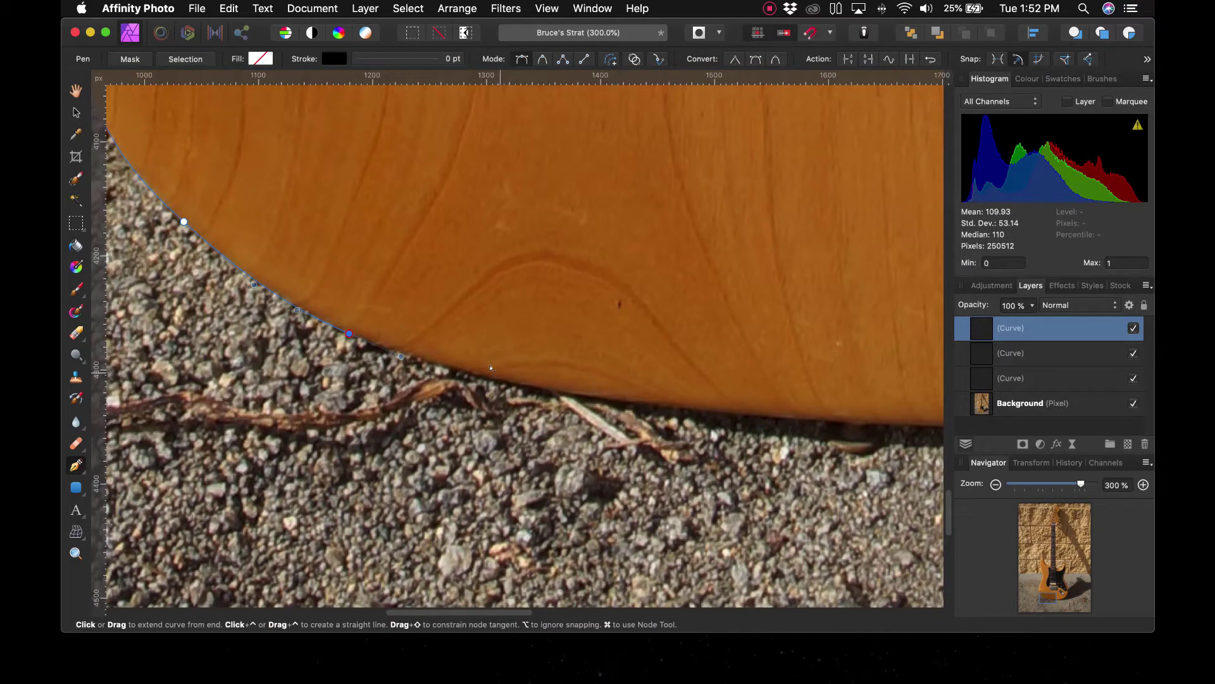
{"action": "left_click_drag", "start_coordinate": [531, 385], "coordinate": [573, 392]}
Step: Fit the photo in view and select all three curve layers with the Move tool, checking each one first
{"action": "left_click", "coordinate": [76, 112]}
{"action": "key", "text": "super+0"}
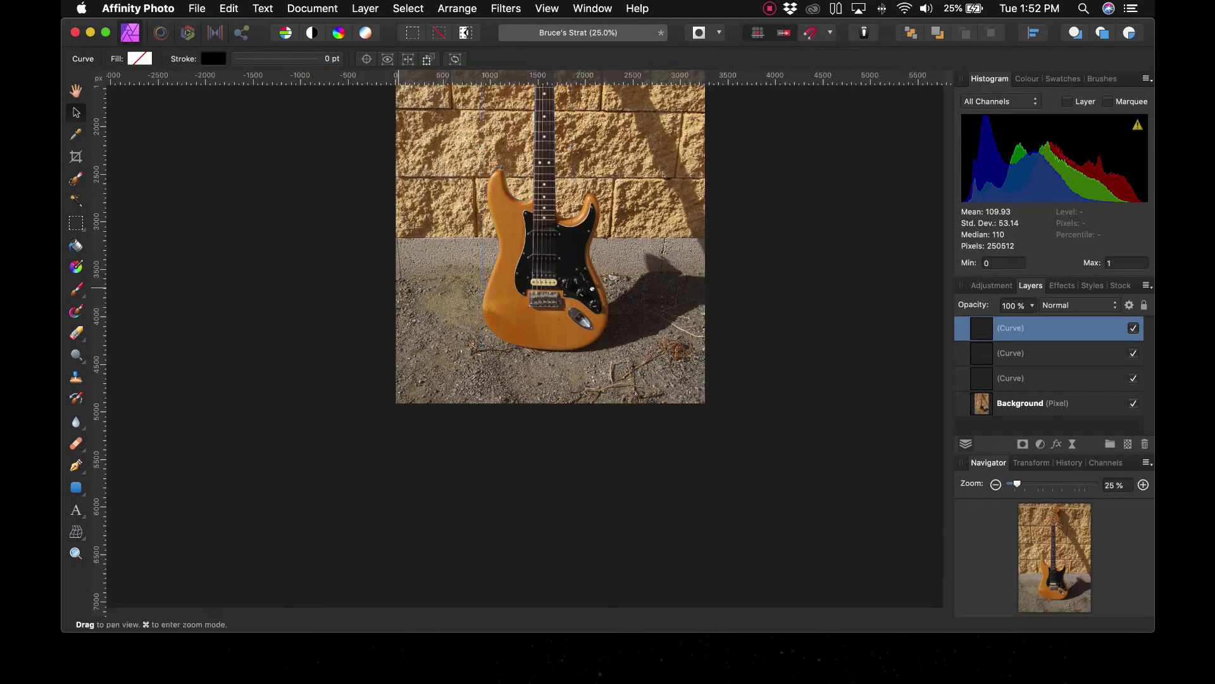
{"action": "scroll", "coordinate": [576, 412], "scroll_direction": "up", "scroll_amount": 5}
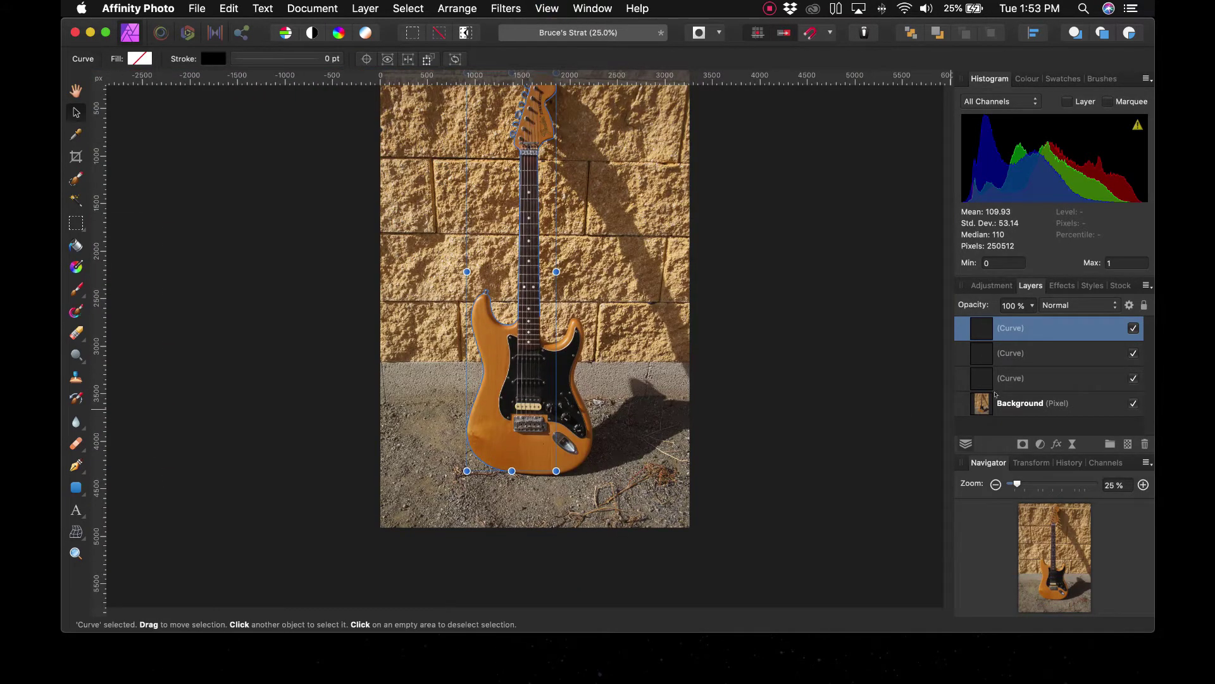
{"action": "left_click", "coordinate": [1037, 356]}
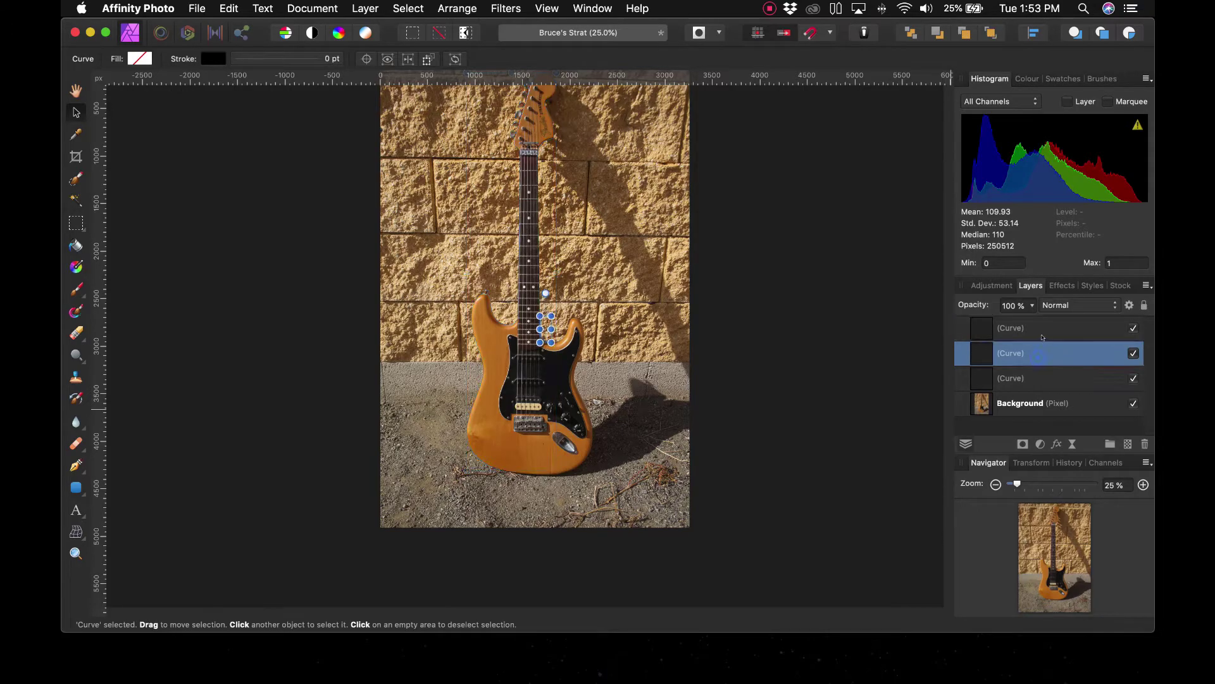
{"action": "left_click", "coordinate": [1033, 325]}
{"action": "left_click", "coordinate": [1034, 353]}
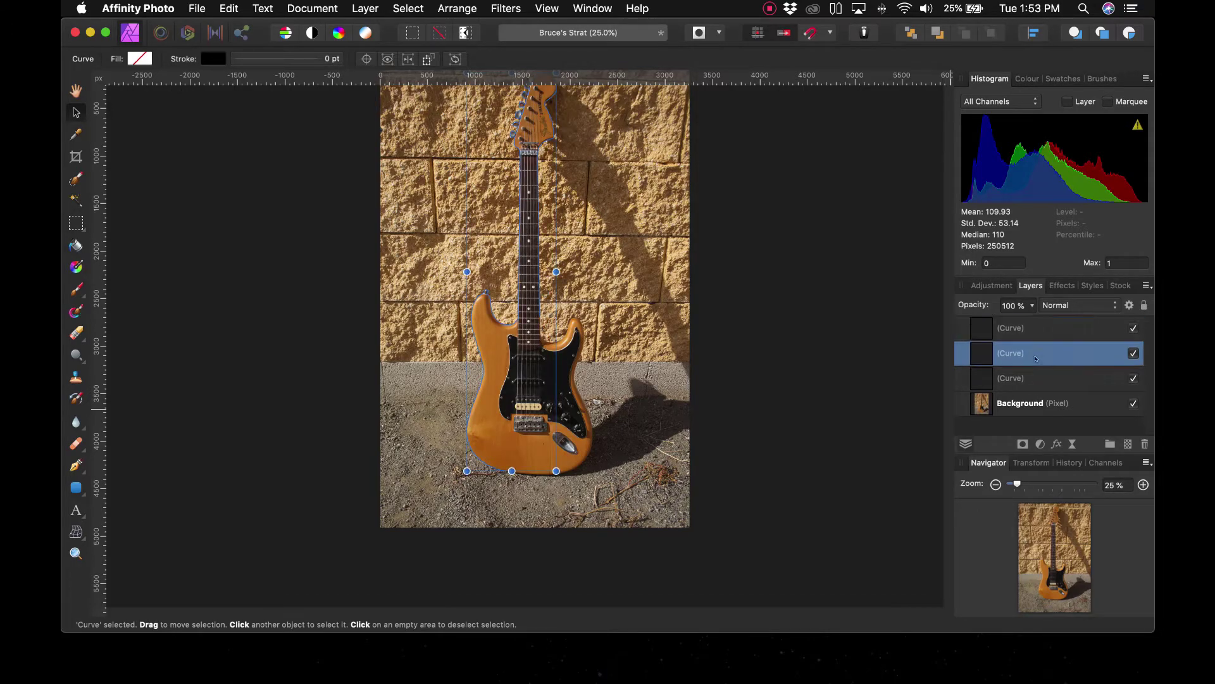
{"action": "left_click", "coordinate": [1036, 379]}
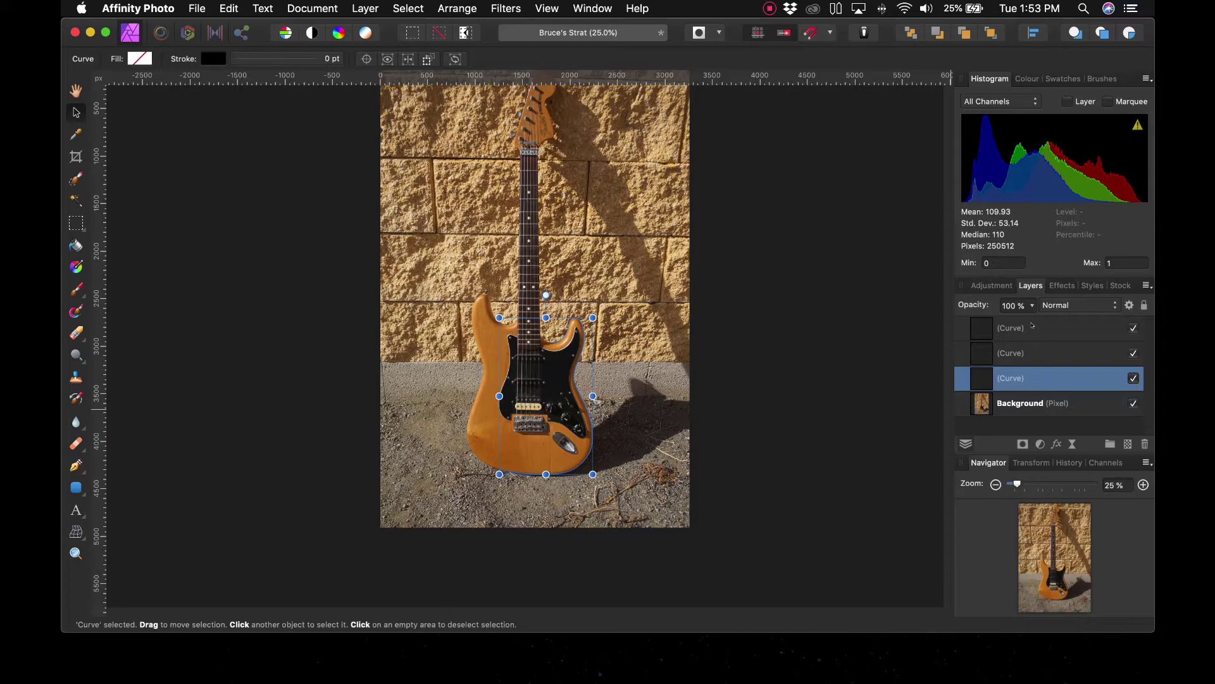
{"action": "left_click", "coordinate": [1032, 327], "text": "shift"}
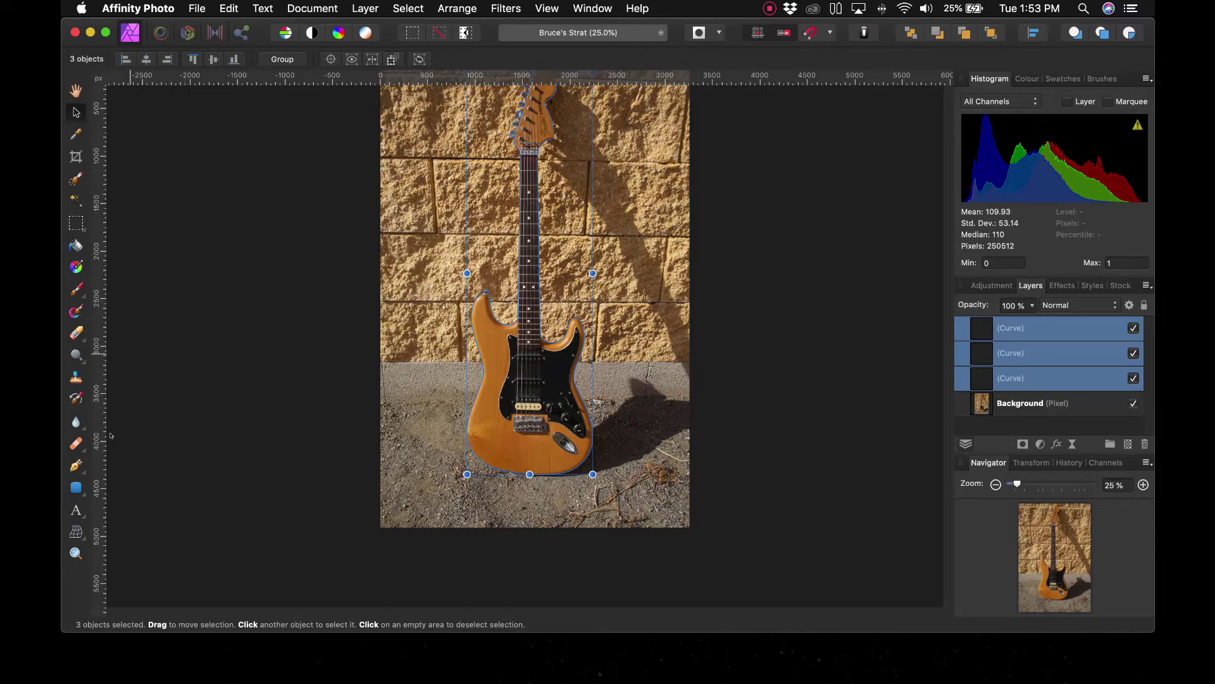
Step: Join the three selected curves into a single guitar outline using the Pen tool's Join Curves action
{"action": "left_click", "coordinate": [76, 465]}
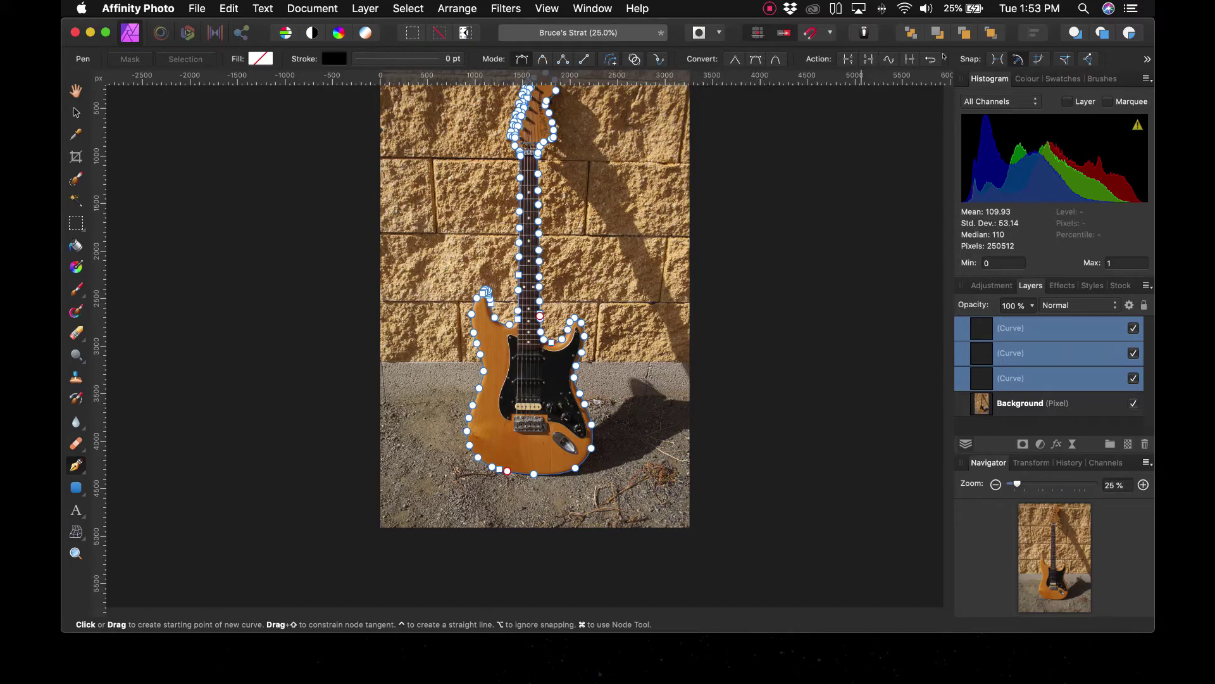
{"action": "left_click", "coordinate": [772, 8]}
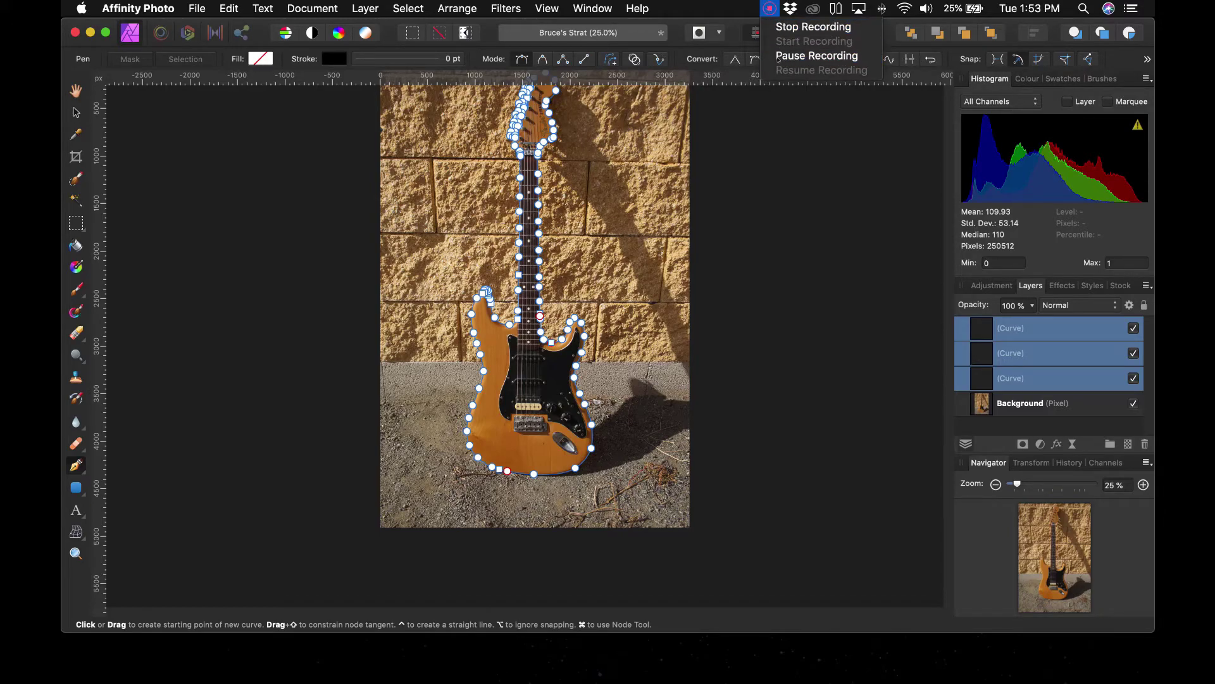
{"action": "left_click", "coordinate": [870, 63]}
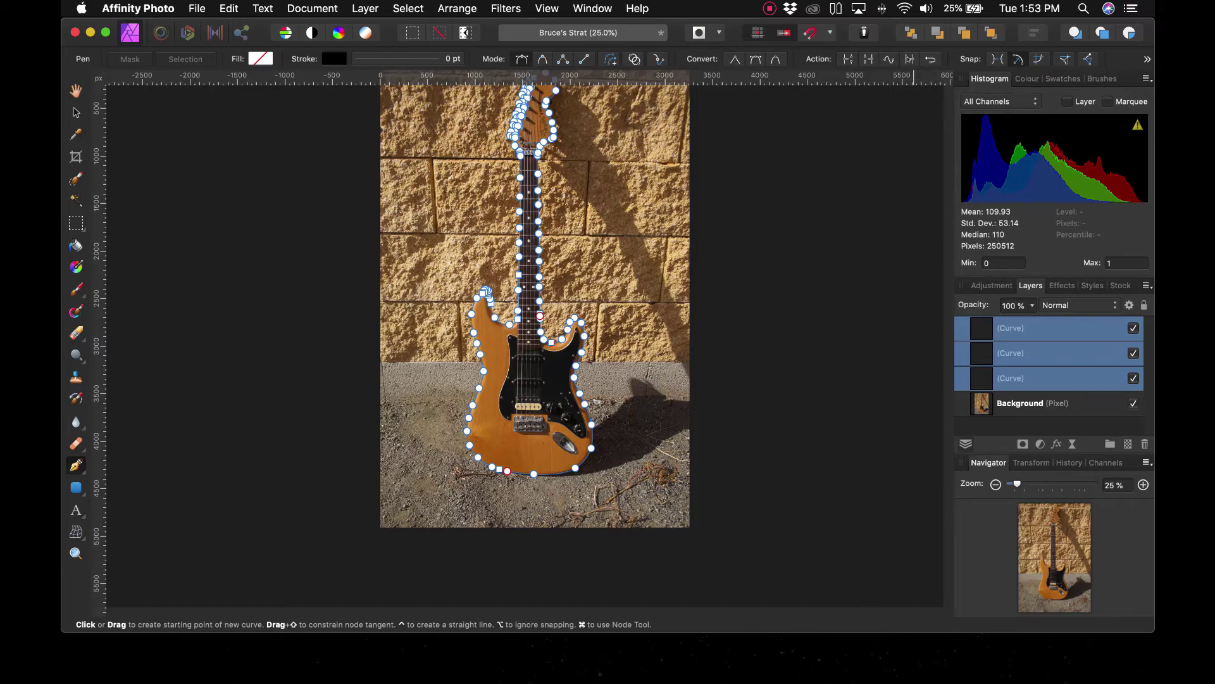
{"action": "left_click", "coordinate": [909, 59]}
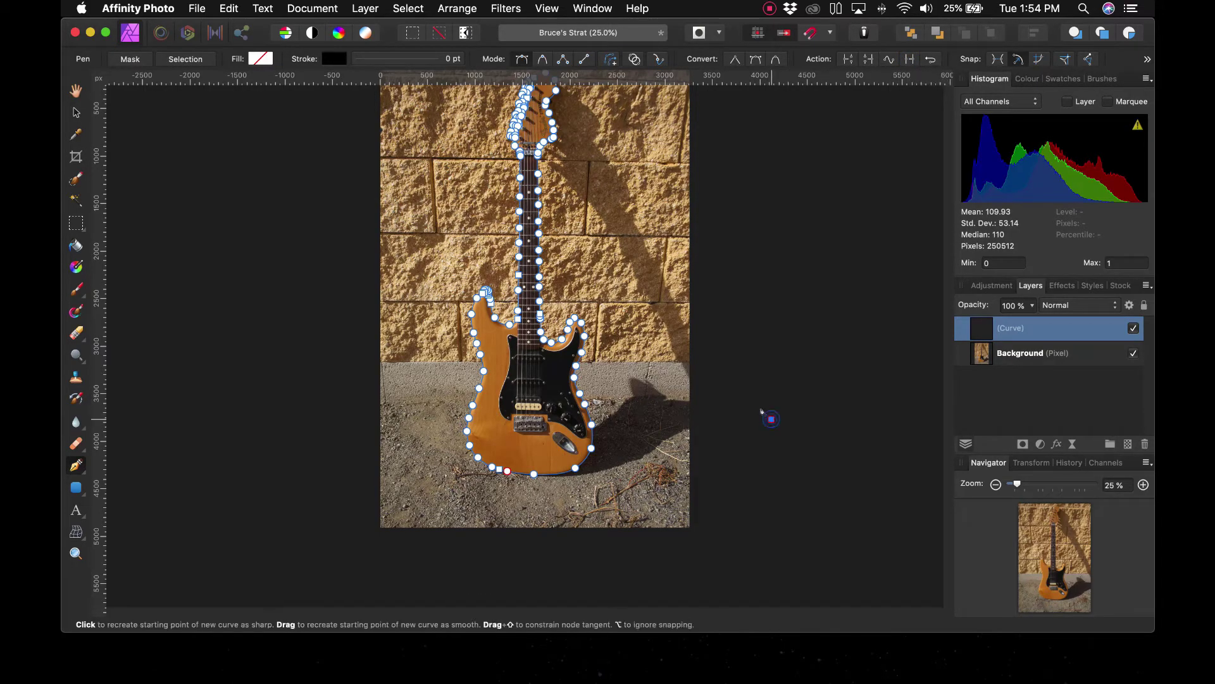
Step: Fill the joined guitar curve with a bright green colour
{"action": "key", "text": "super+d"}
{"action": "left_click", "coordinate": [1042, 328]}
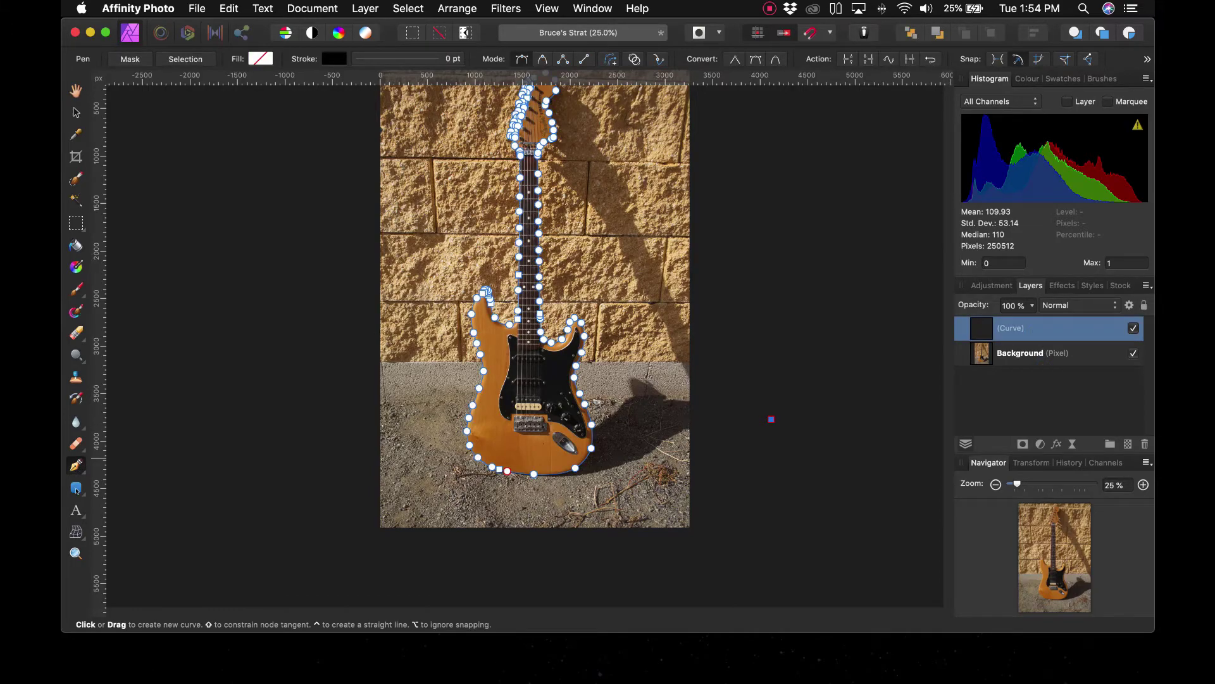
{"action": "left_click", "coordinate": [272, 61]}
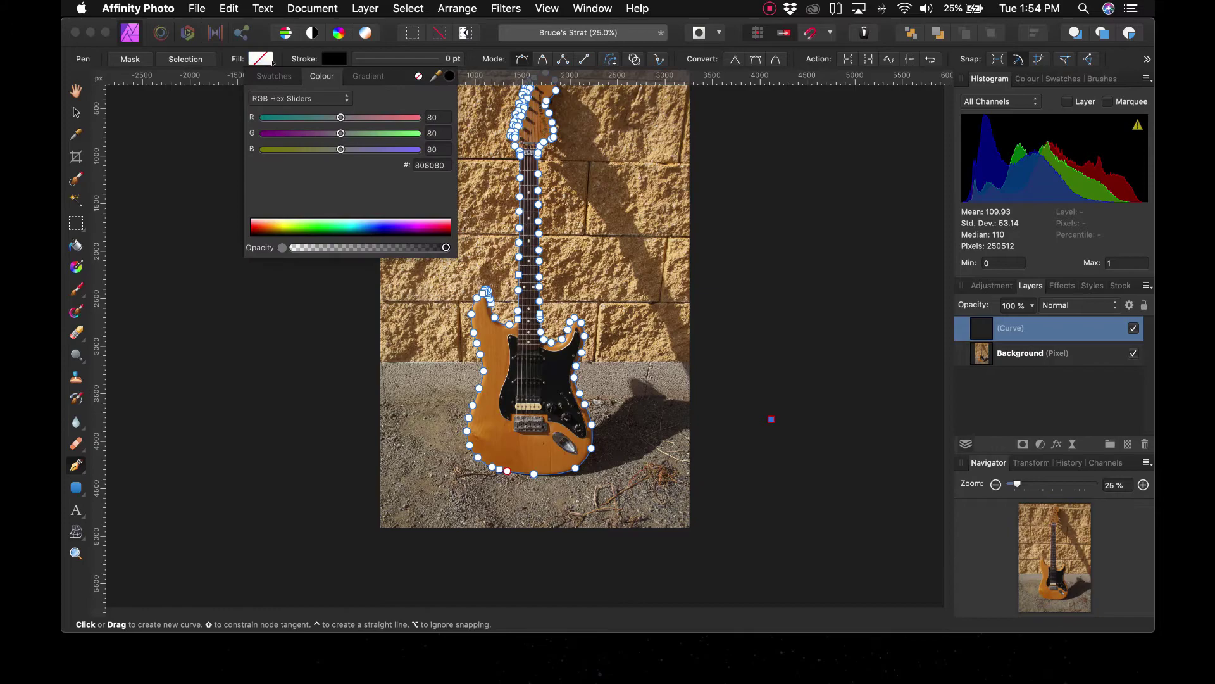
{"action": "left_click", "coordinate": [338, 226]}
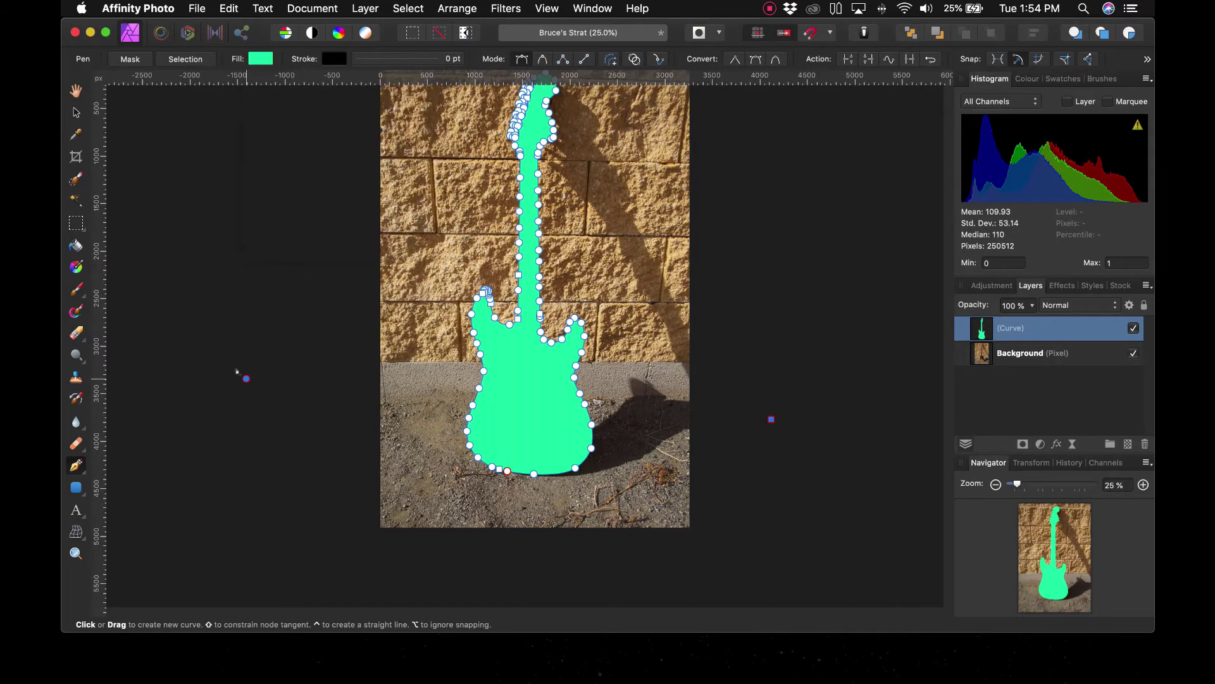
{"action": "left_click", "coordinate": [246, 379]}
{"action": "left_click", "coordinate": [783, 520]}
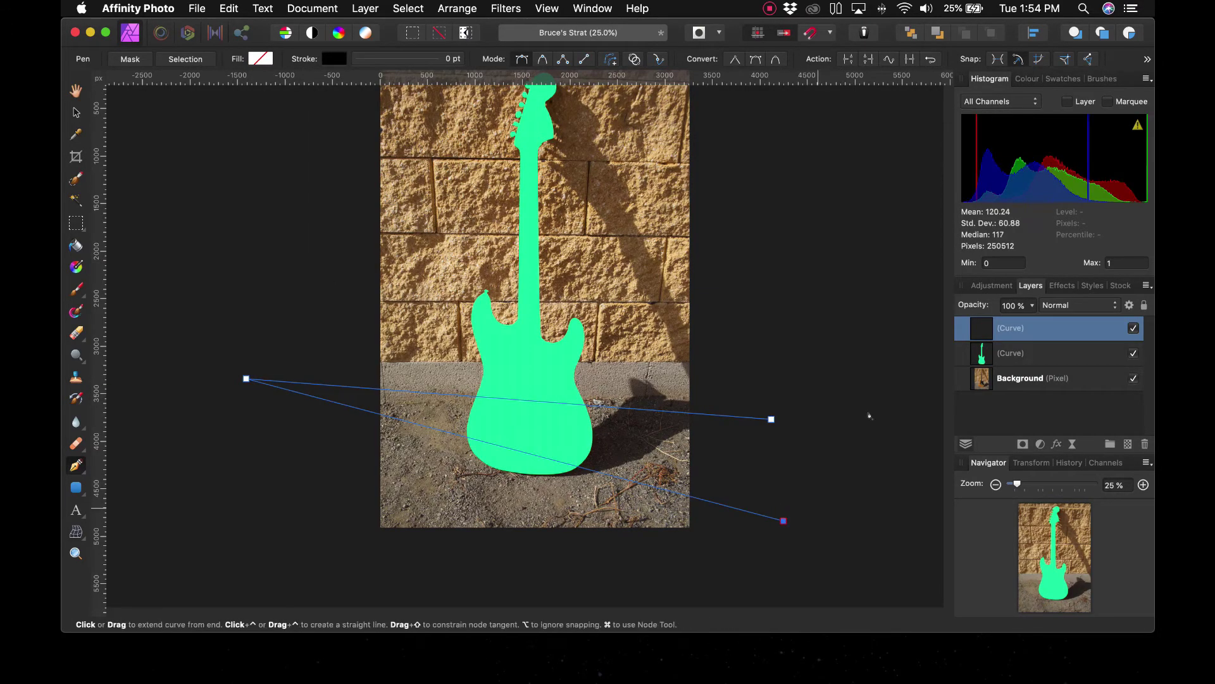
{"action": "key", "text": "super+z"}
{"action": "key", "text": "super+z"}
{"action": "key", "text": "super+z"}
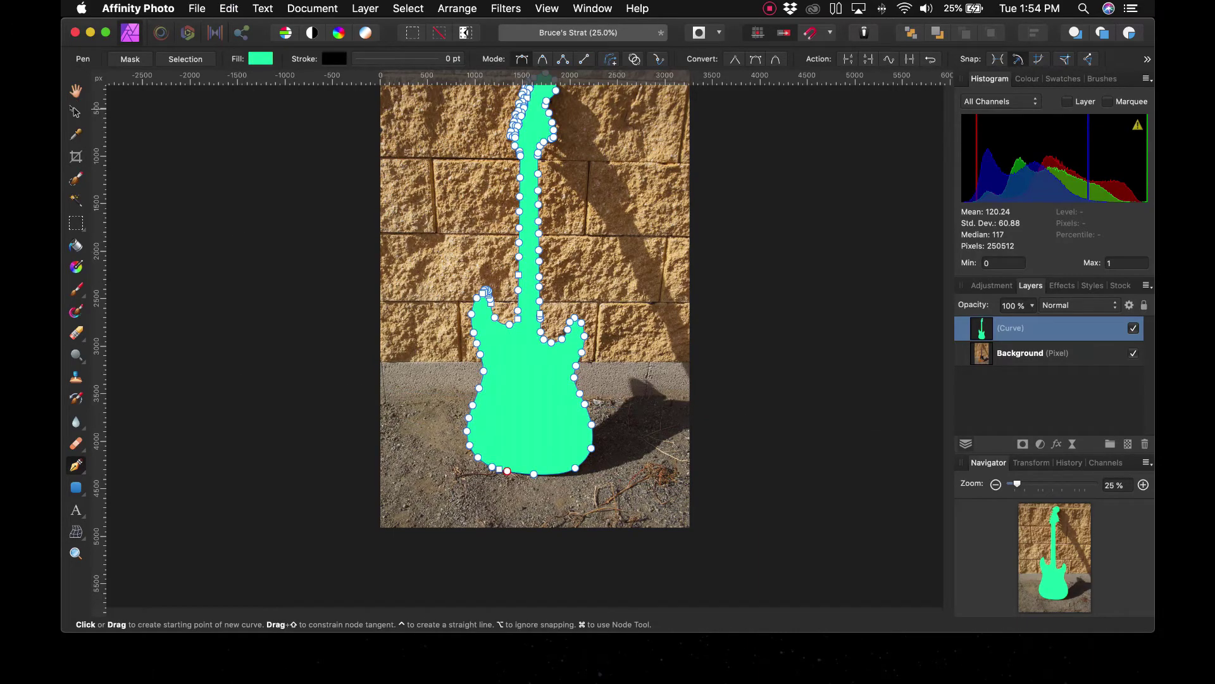
Step: Select the green guitar curve with the Move tool and hide its layer
{"action": "left_click", "coordinate": [76, 112]}
{"action": "left_click", "coordinate": [1056, 333]}
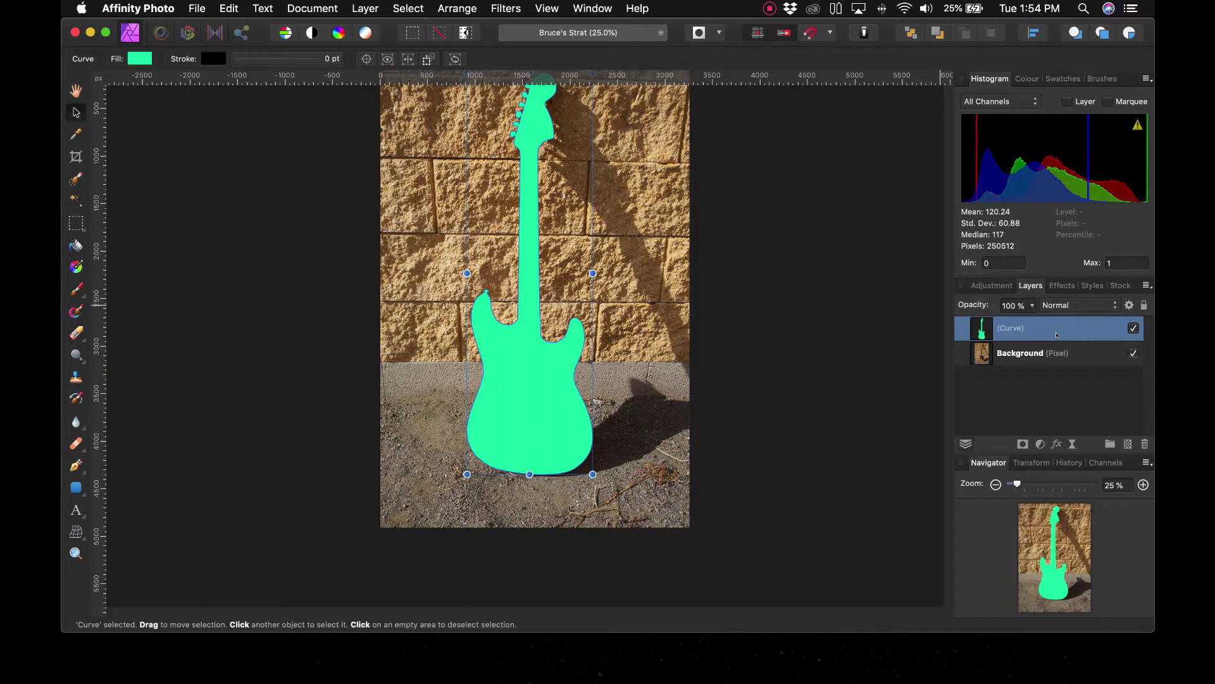
{"action": "left_click", "coordinate": [1032, 358]}
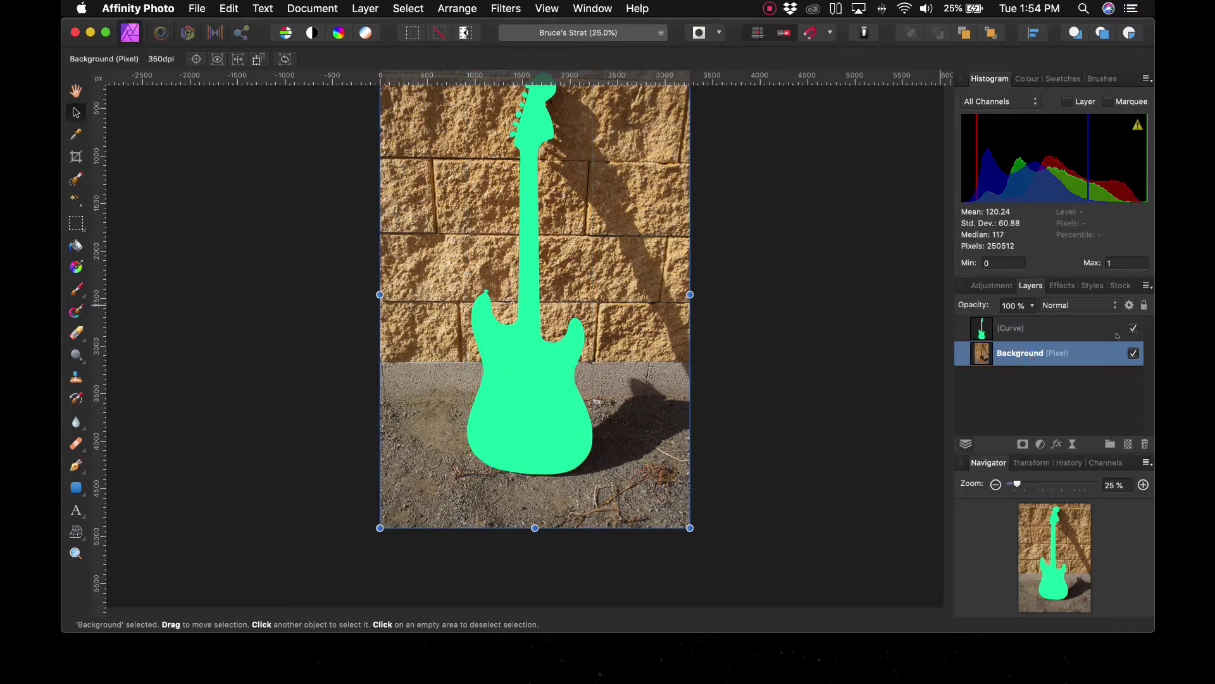
{"action": "left_click", "coordinate": [982, 333]}
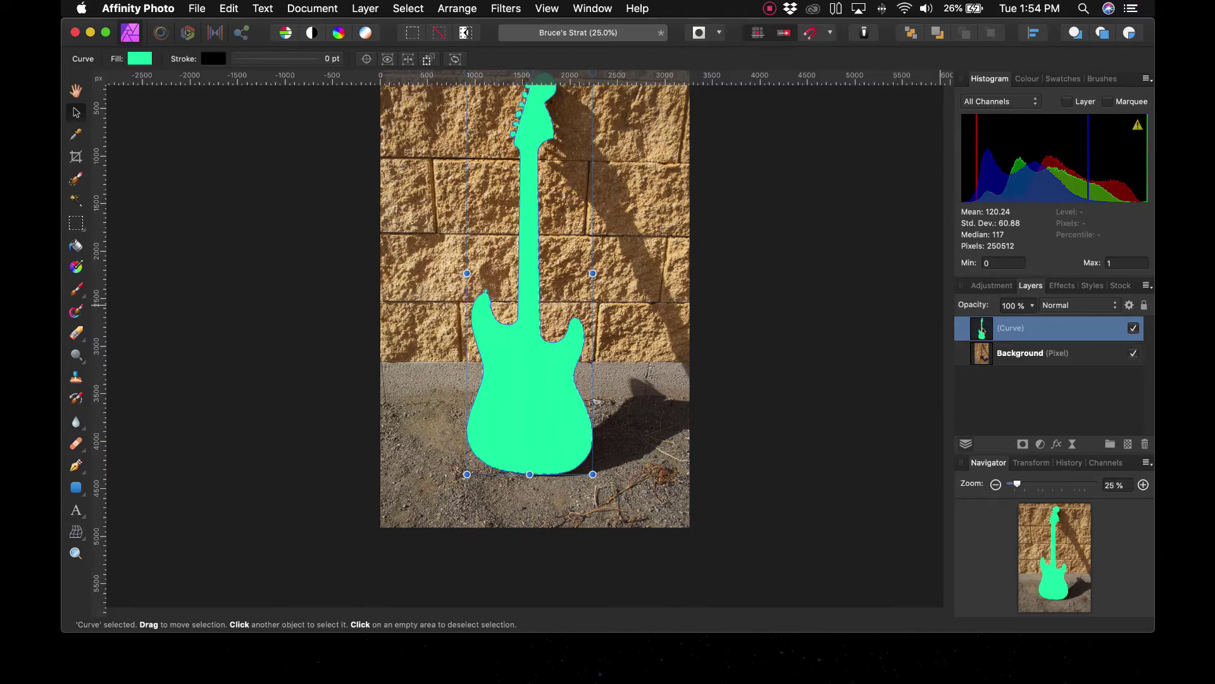
{"action": "key", "text": "super+equal"}
{"action": "key", "text": "super+equal"}
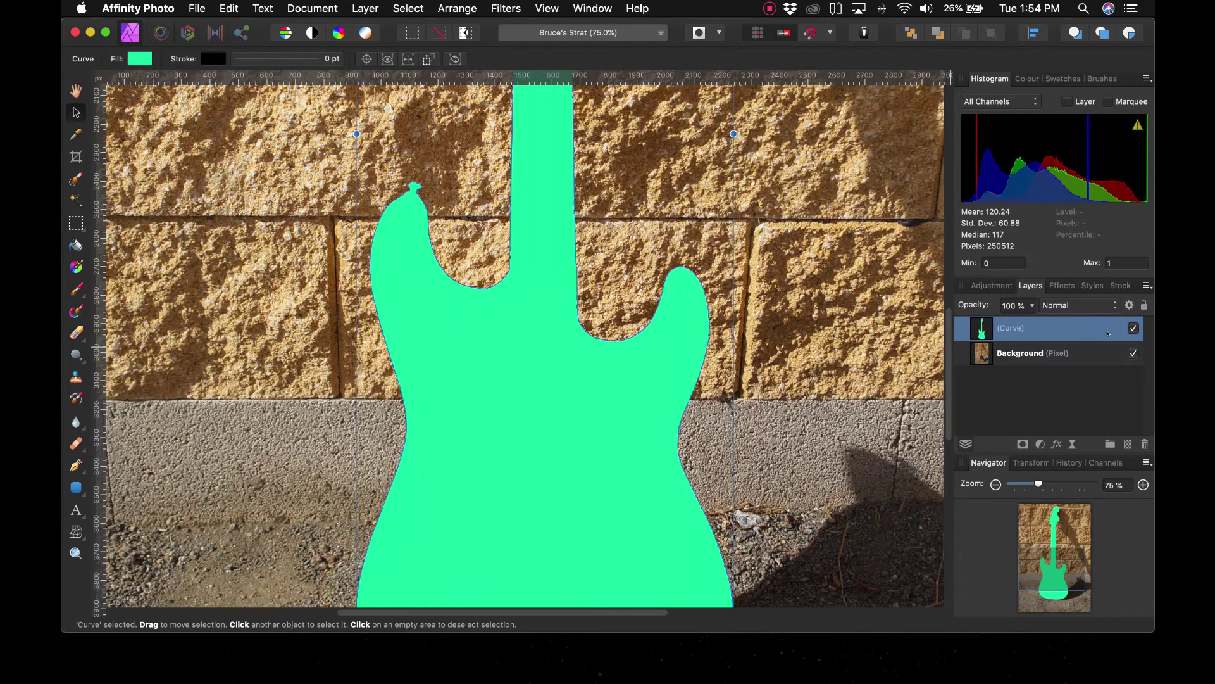
{"action": "left_click", "coordinate": [1133, 327]}
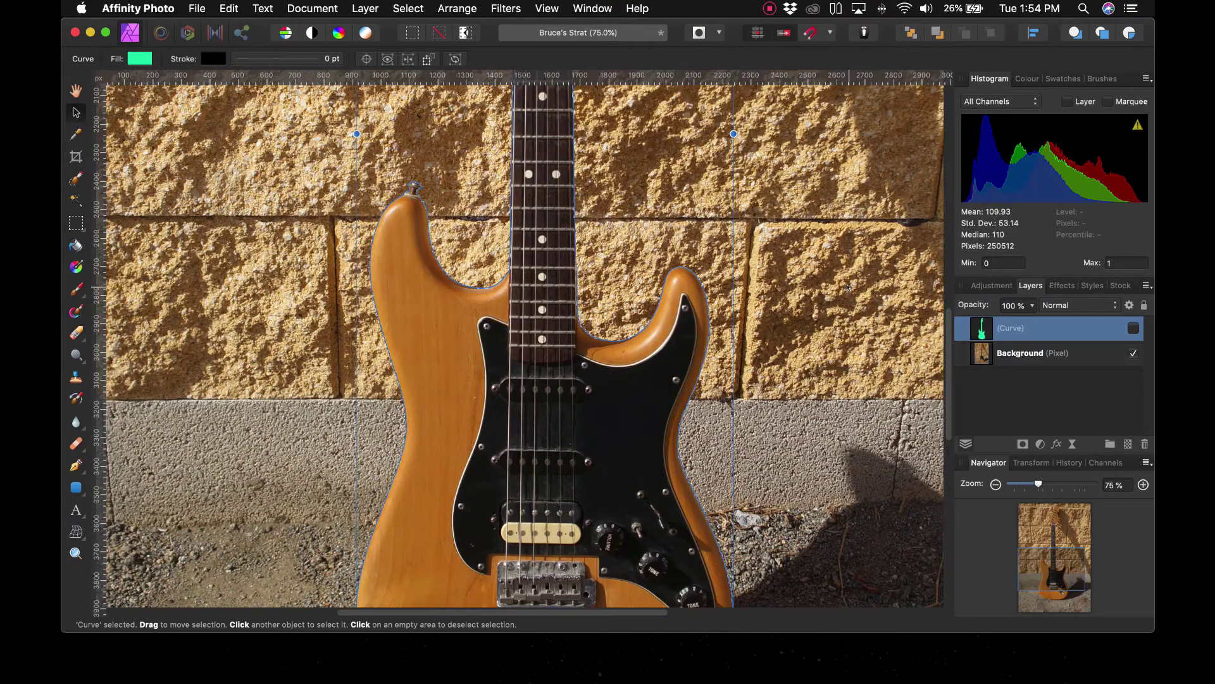
Step: Load the guitar curve's outline as a selection and activate the Rectangular Marquee Tool
{"action": "key", "text": "super+minus"}
{"action": "key", "text": "super+minus"}
{"action": "scroll", "coordinate": [630, 203], "scroll_direction": "up", "scroll_amount": 3}
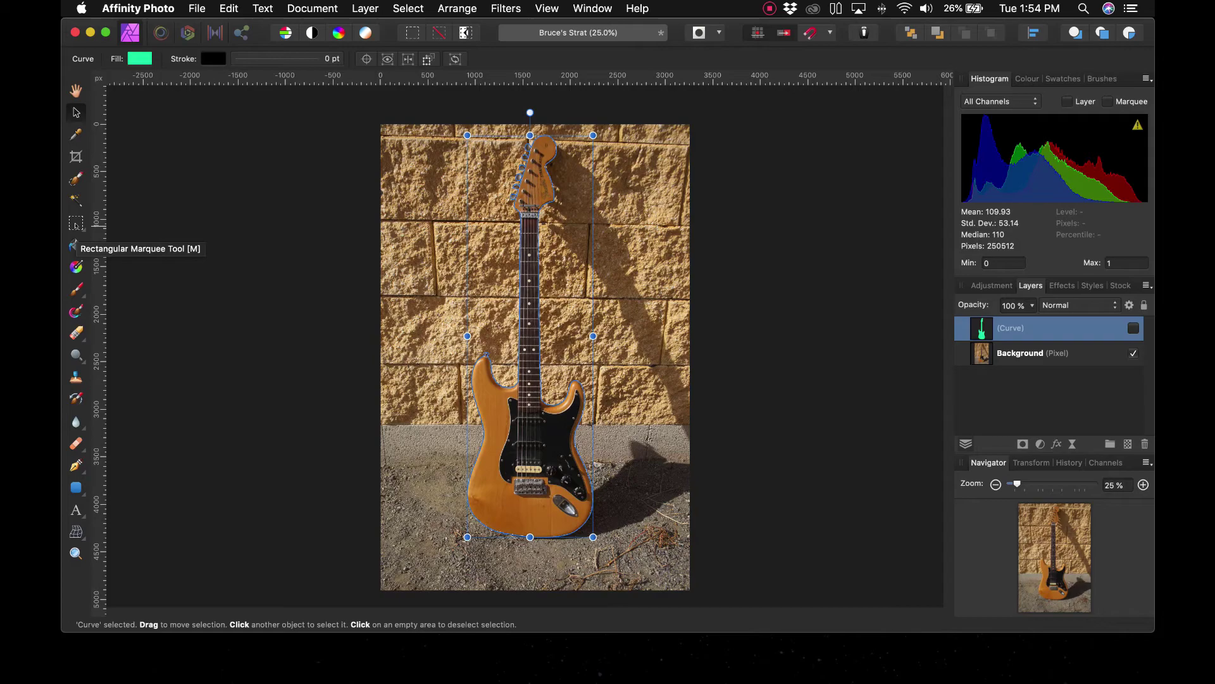
{"action": "left_click", "coordinate": [76, 224]}
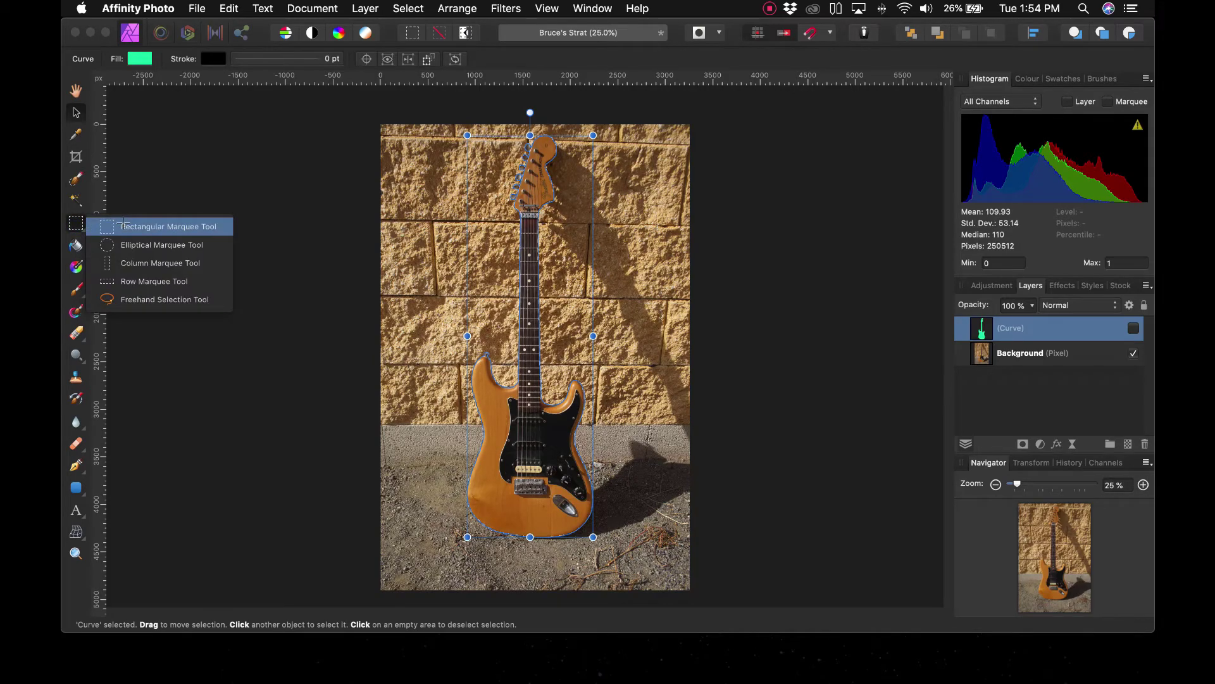
{"action": "left_click", "coordinate": [123, 226]}
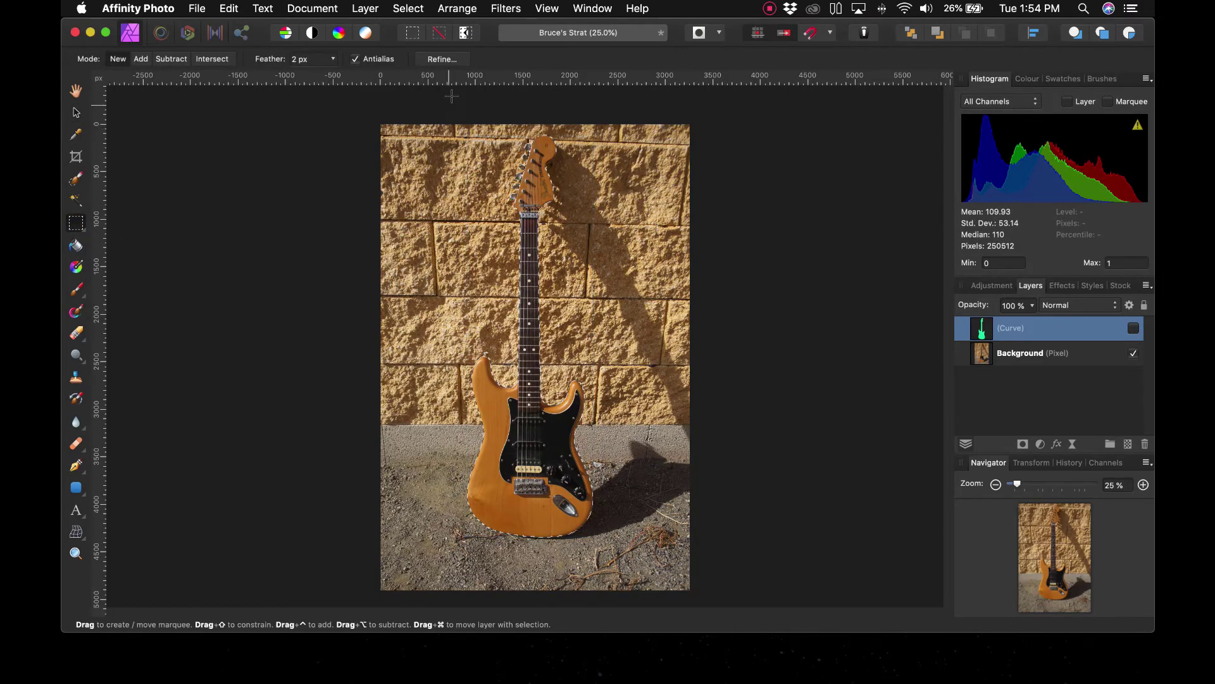
Step: Turn on Quick Mask and examine the selection's edges along the guitar's body and neck
{"action": "left_click", "coordinate": [700, 34]}
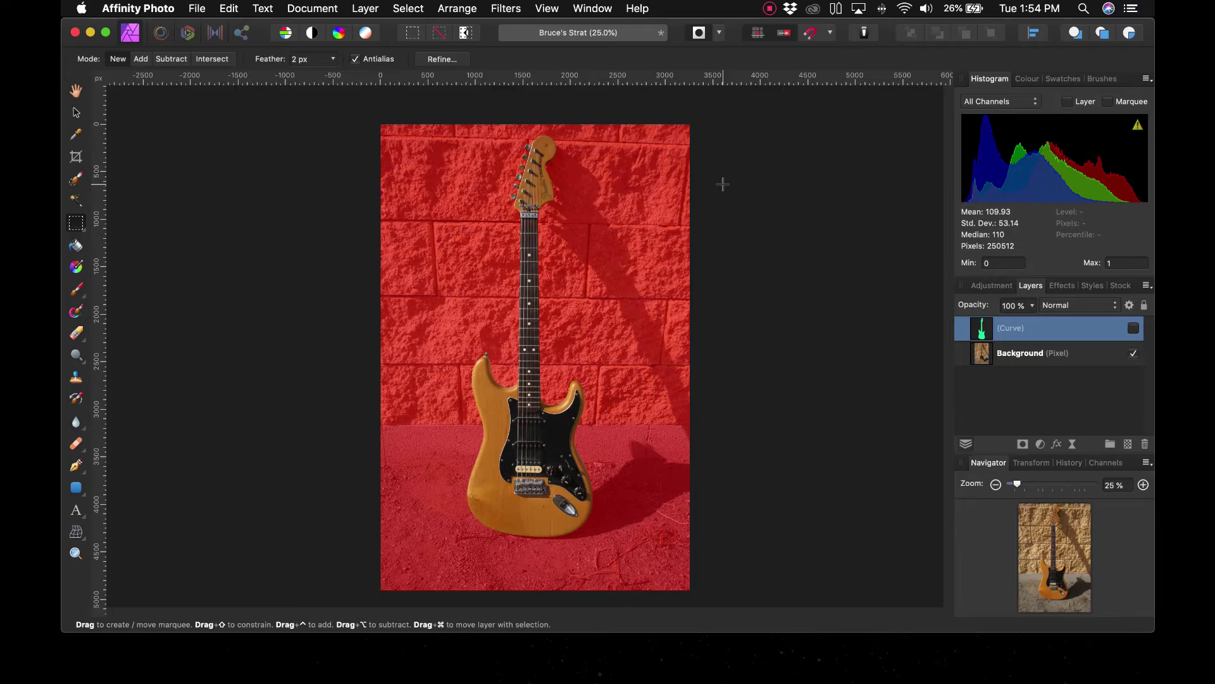
{"action": "key", "text": "super+plus"}
{"action": "key", "text": "super+plus"}
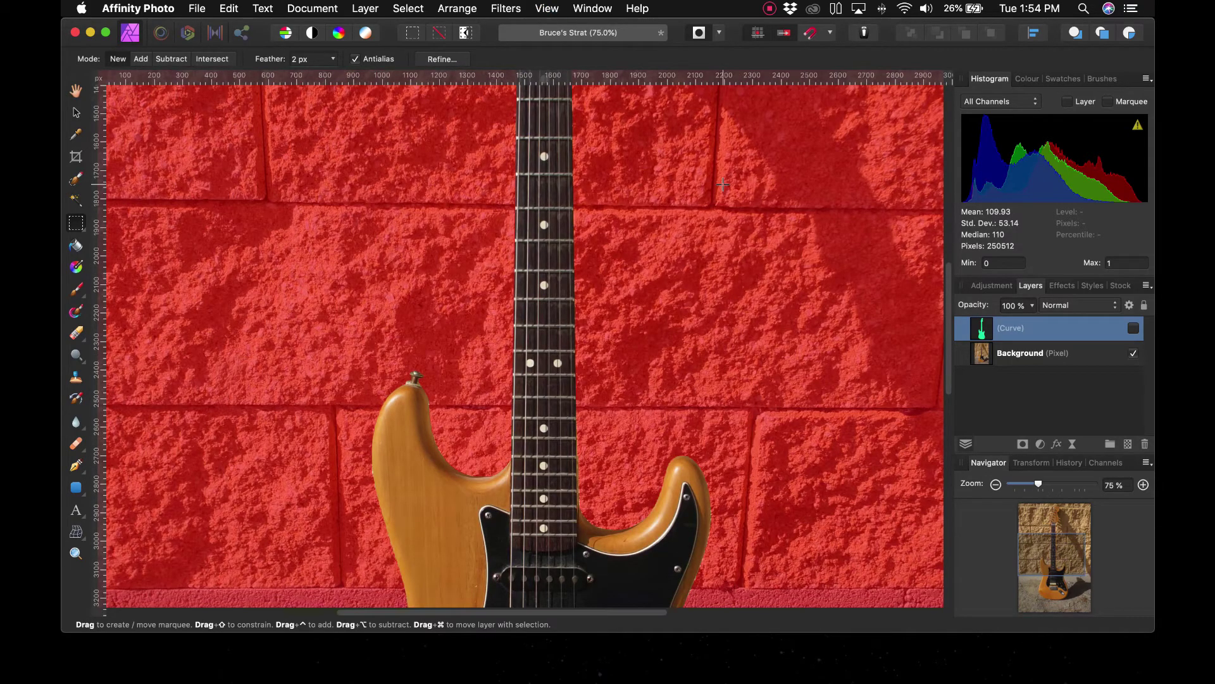
{"action": "key", "text": "space"}
{"action": "left_click_drag", "start_coordinate": [745, 405], "coordinate": [741, 188]}
{"action": "left_click_drag", "start_coordinate": [742, 439], "coordinate": [741, 295]}
{"action": "left_click_drag", "start_coordinate": [771, 102], "coordinate": [771, 380]}
{"action": "left_click_drag", "start_coordinate": [771, 76], "coordinate": [771, 266]}
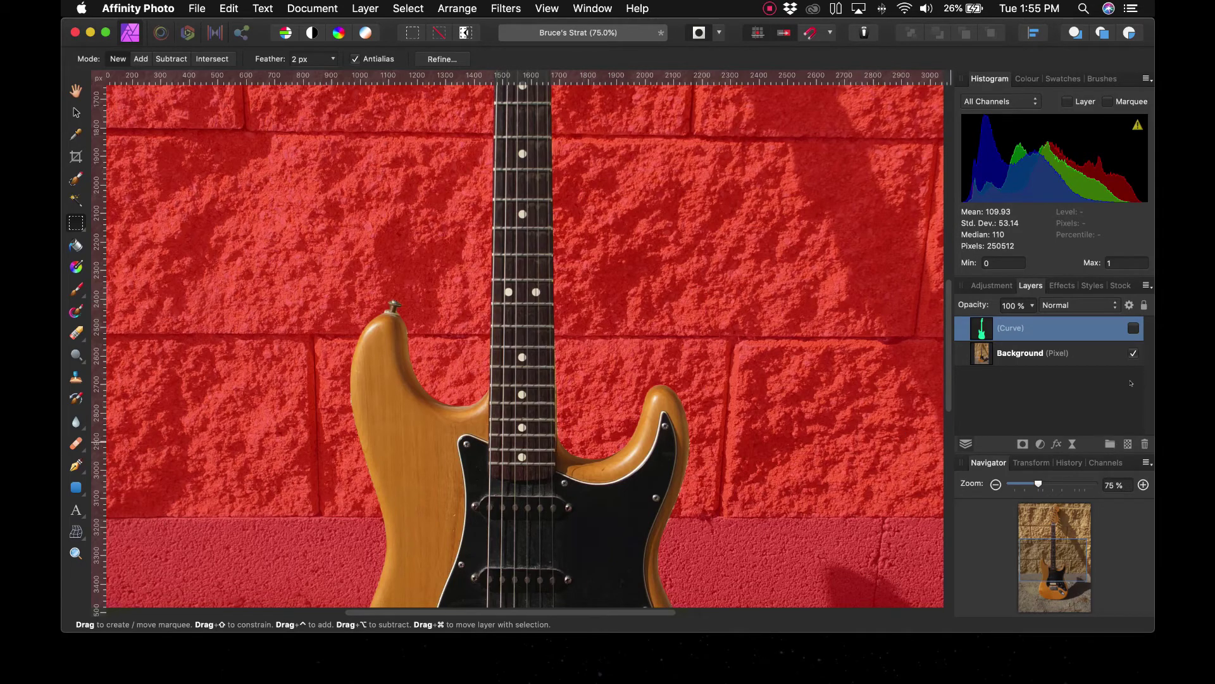
Step: Leave Quick Mask and copy the selected guitar from the Background layer onto a new layer
{"action": "left_click", "coordinate": [1056, 354]}
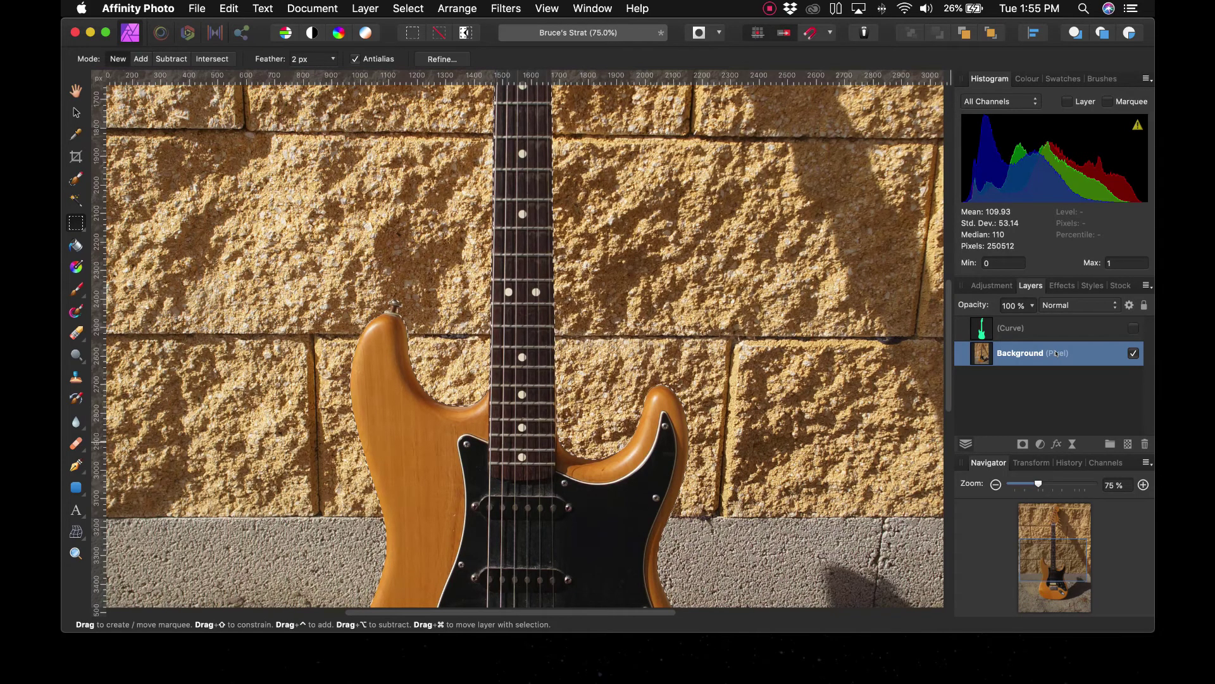
{"action": "key", "text": "super+c"}
{"action": "key", "text": "super+v"}
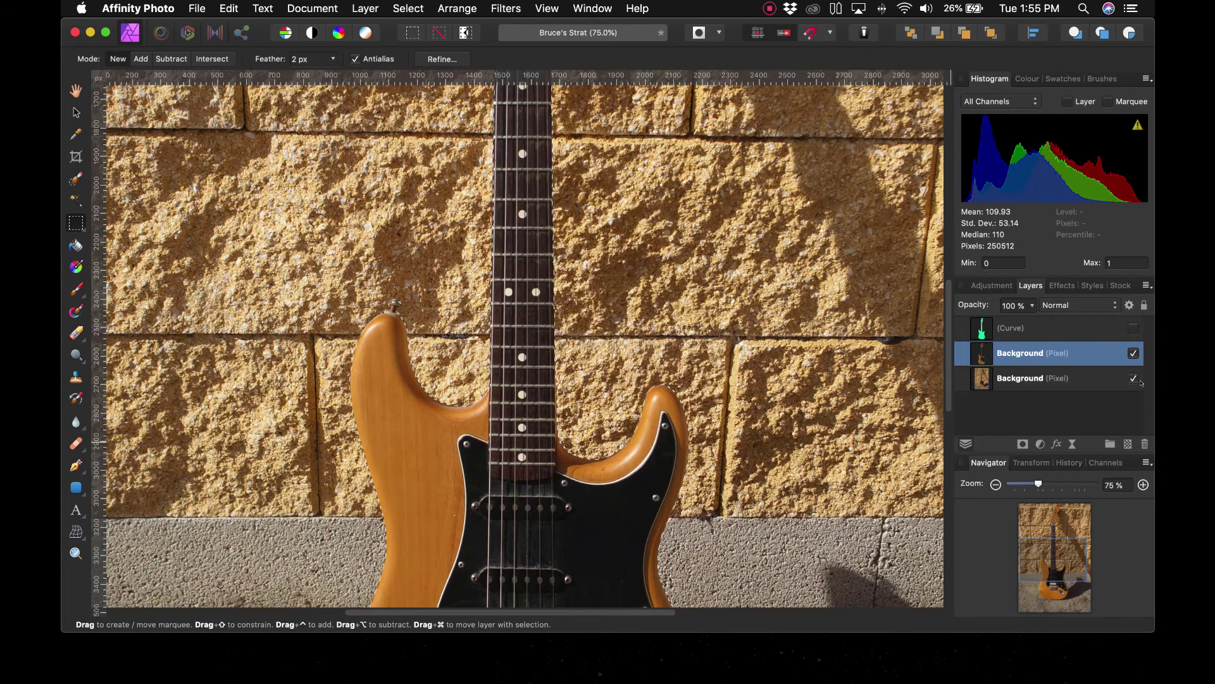
Step: Hide the original Background photo layer and clear the guitar selection
{"action": "left_click", "coordinate": [1133, 378]}
{"action": "key", "text": "super+d"}
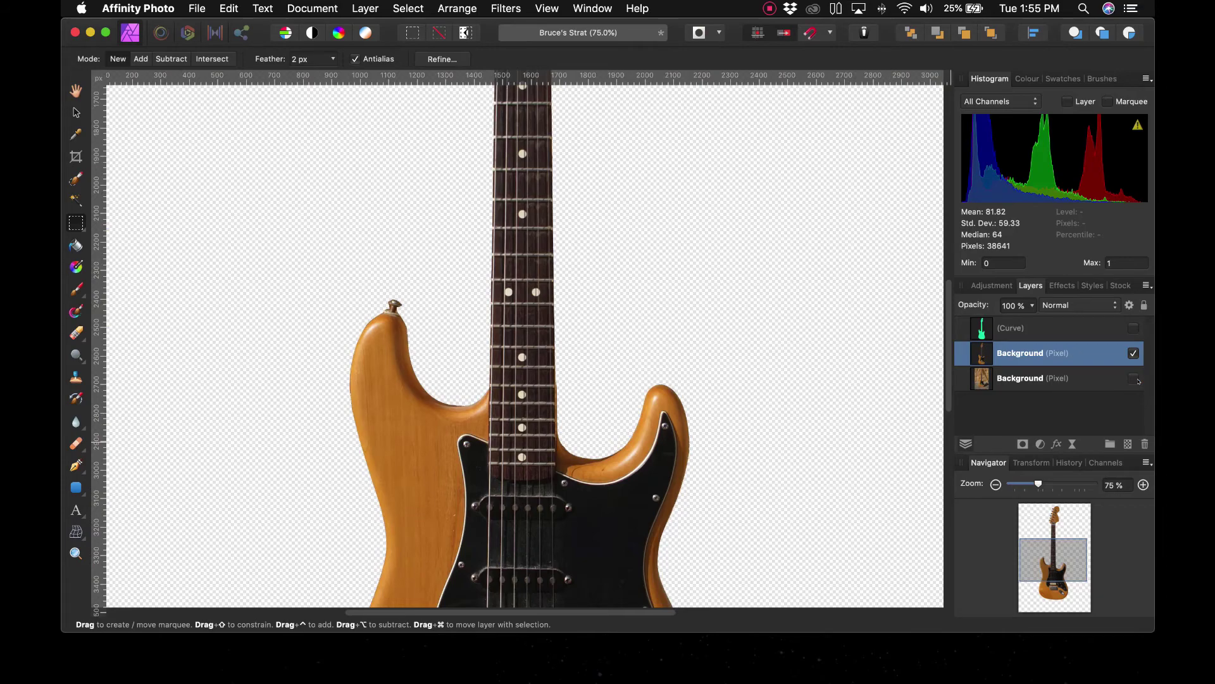
{"action": "key", "text": "super+minus"}
{"action": "key", "text": "super+minus"}
{"action": "key", "text": "space"}
{"action": "left_click_drag", "start_coordinate": [697, 288], "coordinate": [697, 325]}
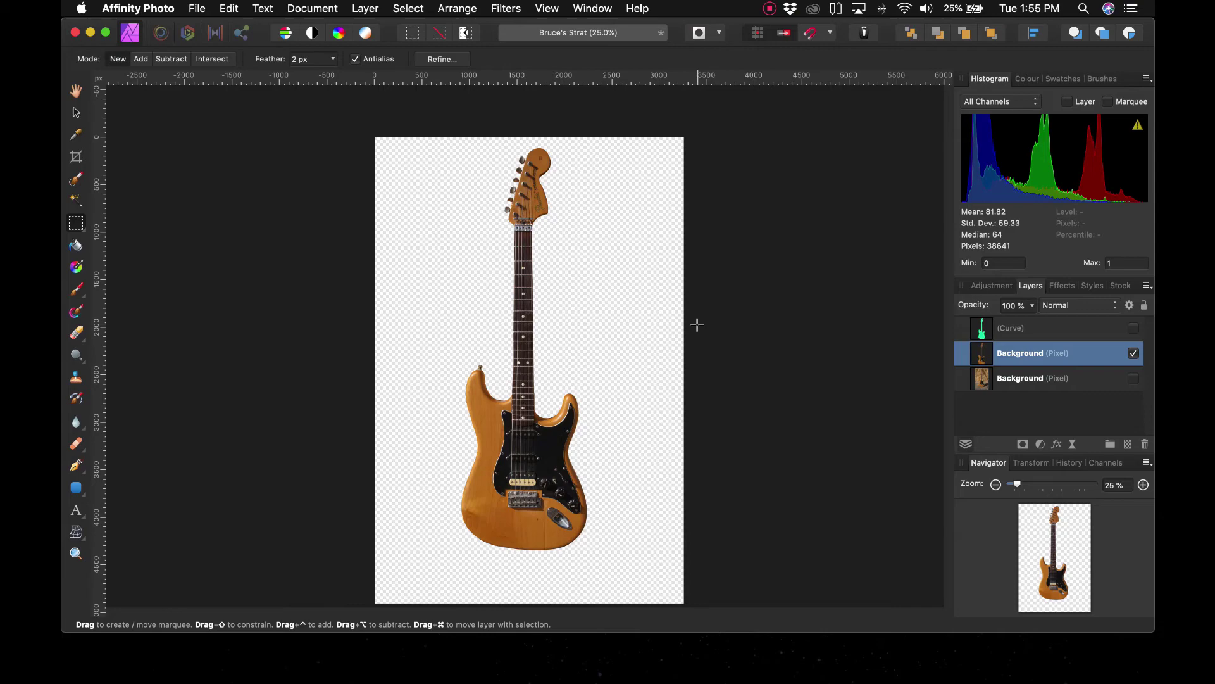
Step: Save the document as a new file named "Seperated Strat"
{"action": "left_click", "coordinate": [197, 9]}
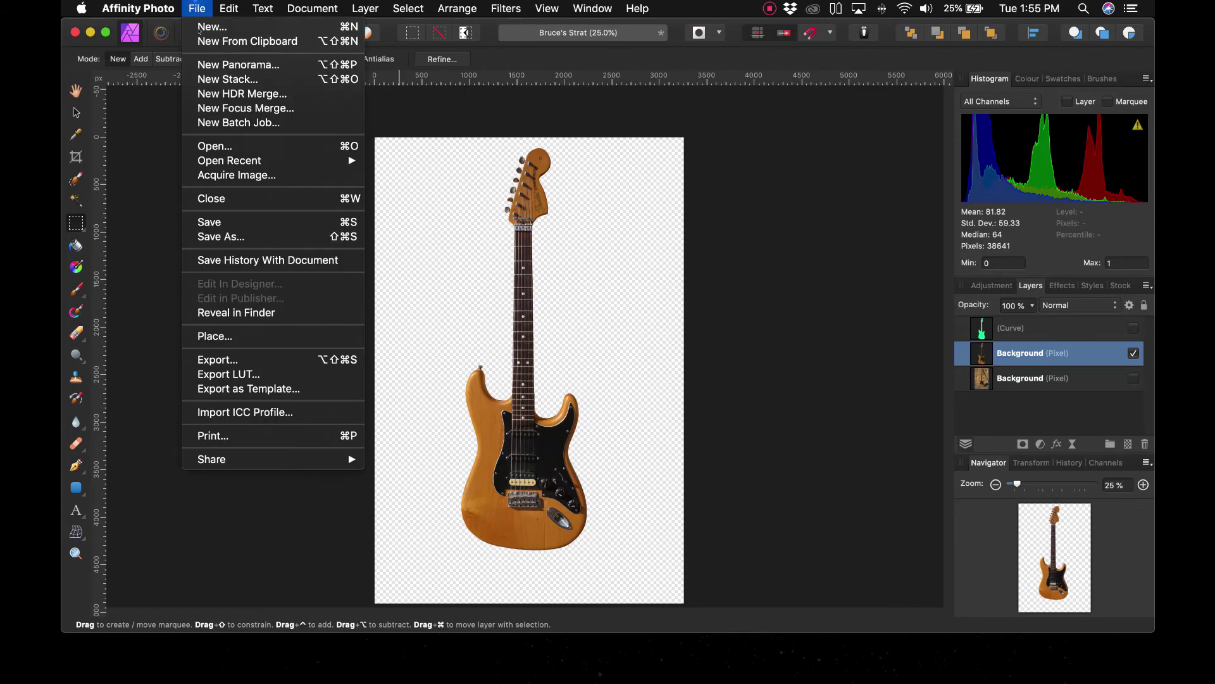
{"action": "left_click", "coordinate": [266, 237]}
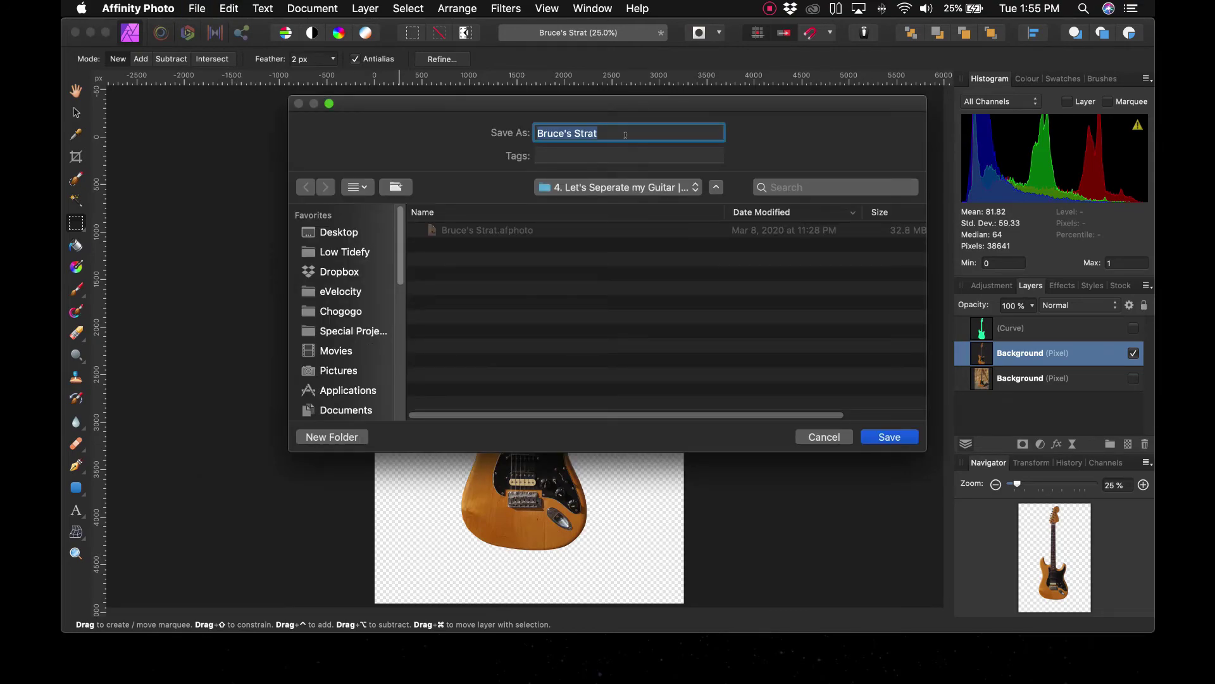
{"action": "left_click", "coordinate": [621, 132]}
{"action": "key", "text": "super+a"}
{"action": "type", "text": "Seperated "}
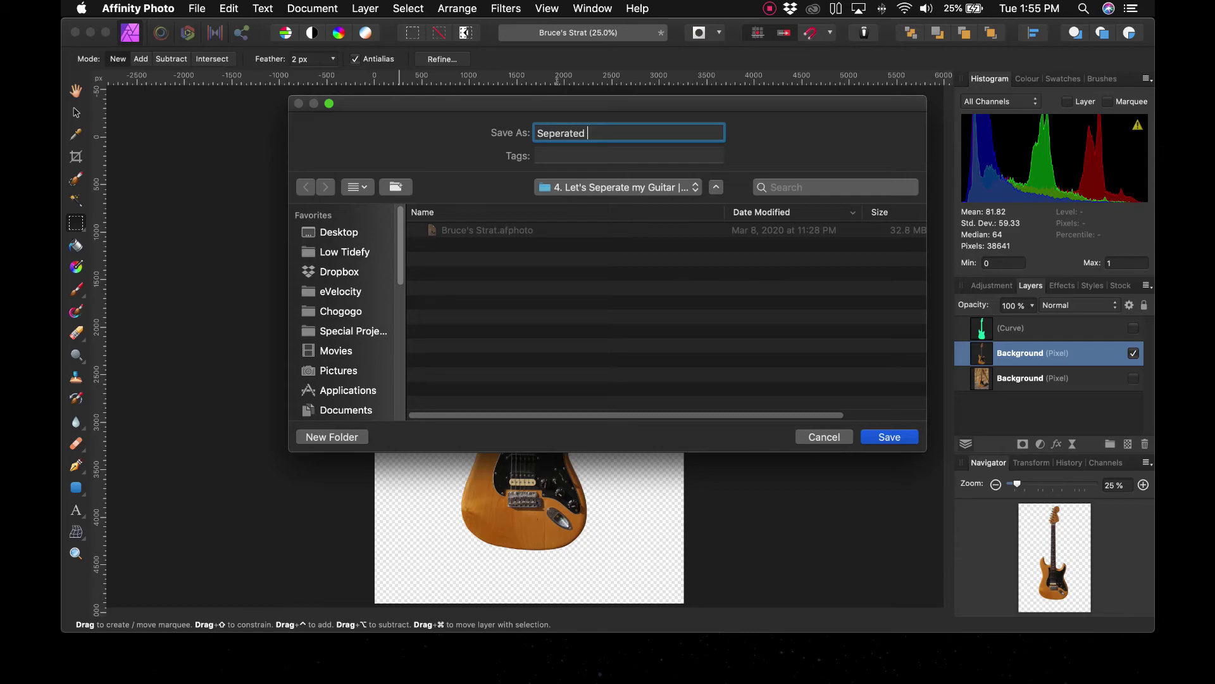
{"action": "type", "text": "Strat"}
{"action": "key", "text": "Return"}
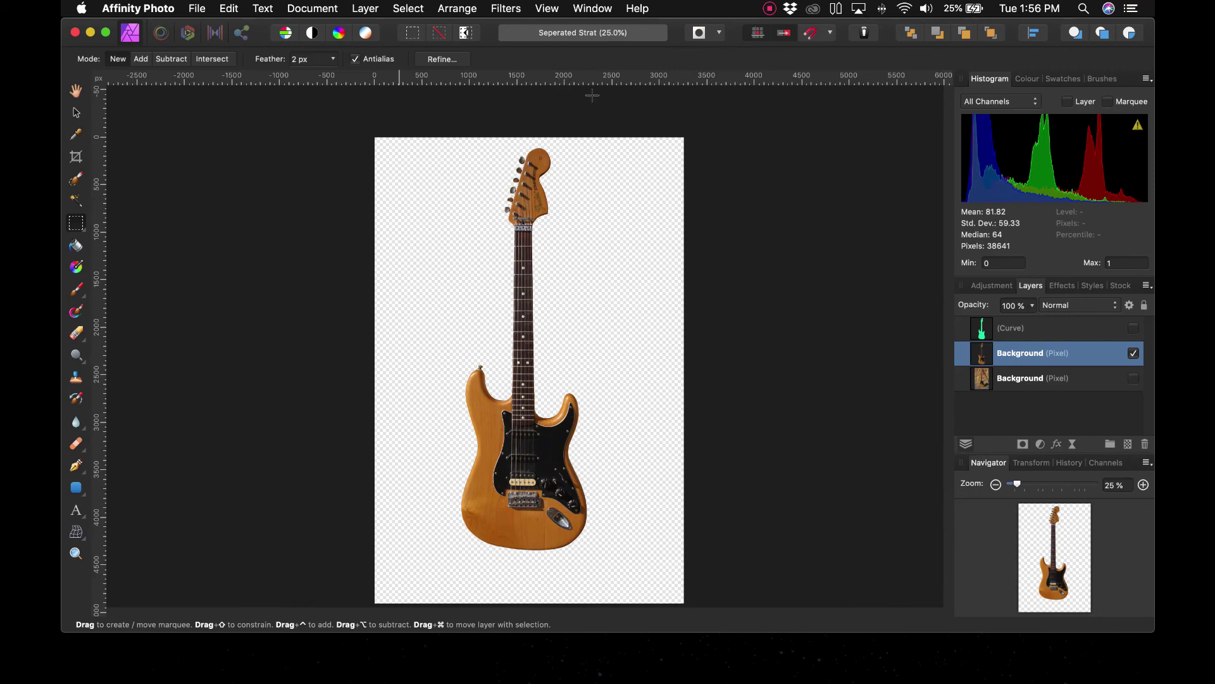
Step: Hide the cut-out guitar layer and show the original Background photo layer
{"action": "left_click", "coordinate": [1132, 353]}
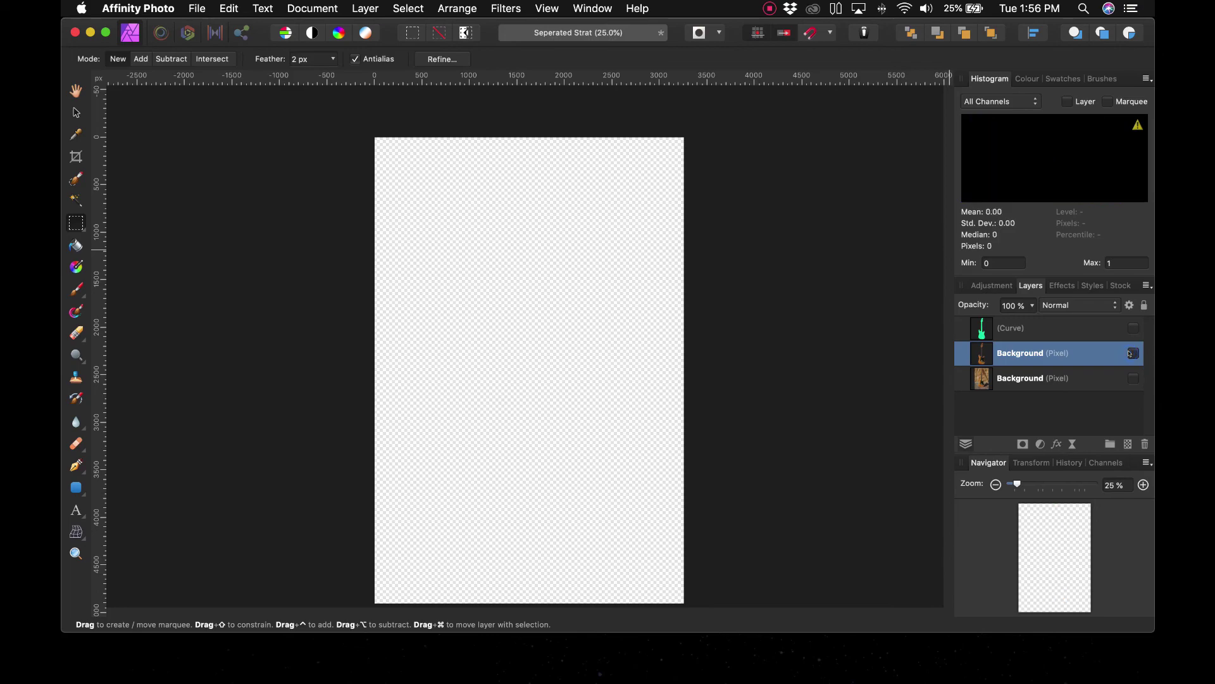
{"action": "left_click", "coordinate": [1133, 379]}
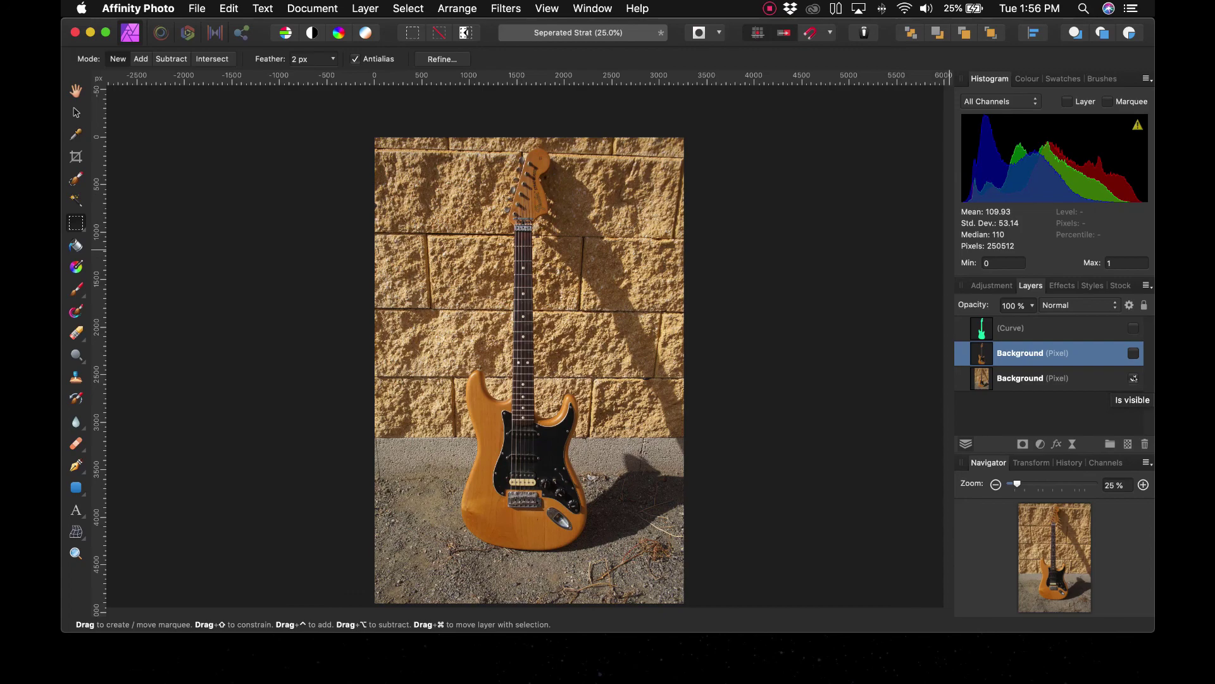
{"action": "left_click", "coordinate": [769, 8]}
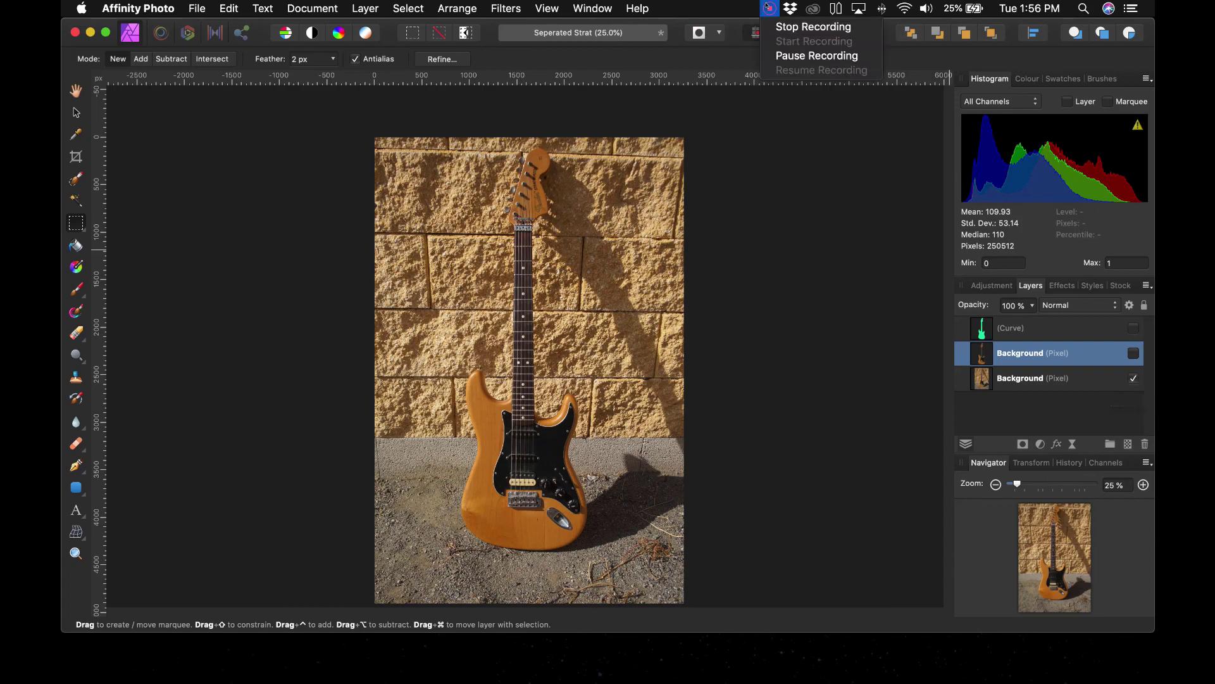